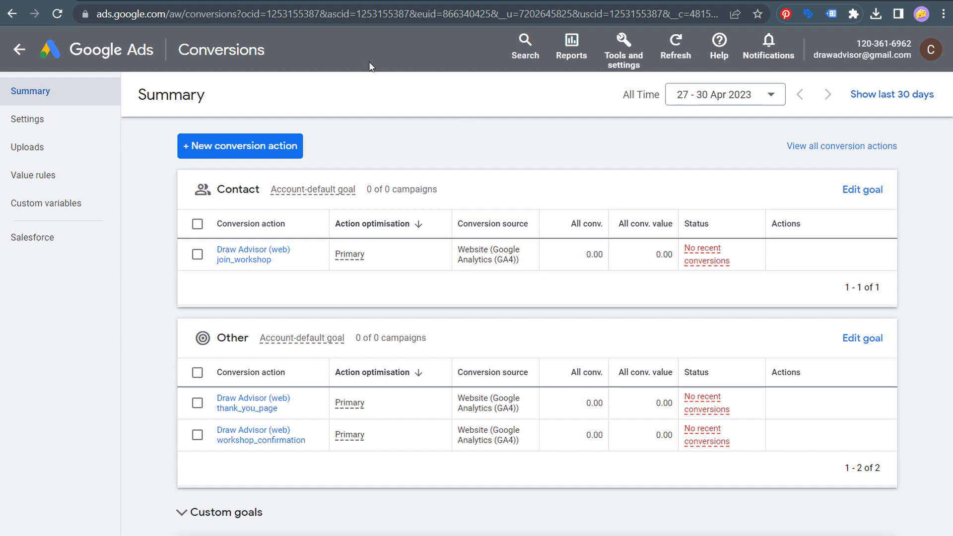
Step: Walk through the drawadvisor.com drawing workshop flow, from the Join Workshop button through the sign-up form to the thank-you page
click(332, 1)
scroll(358, 187, down, 2)
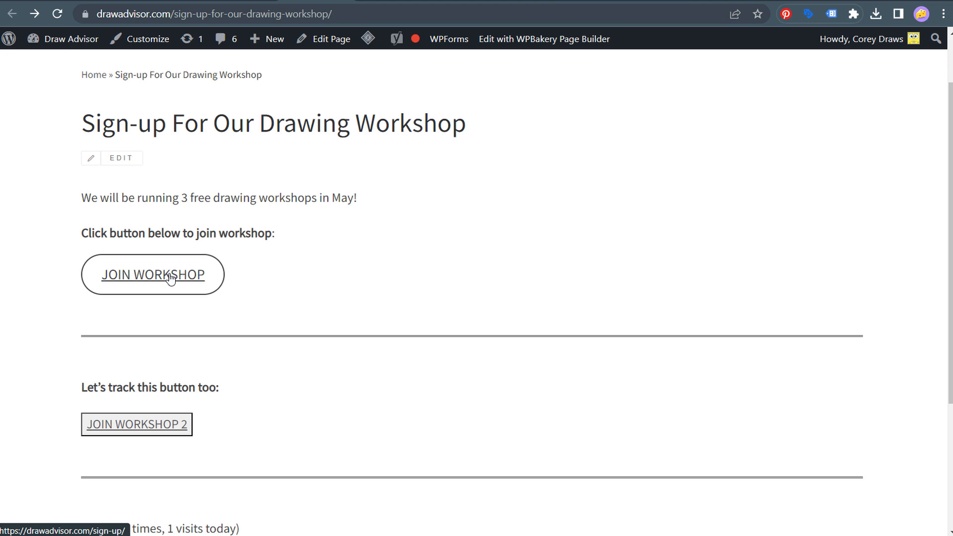
click(153, 274)
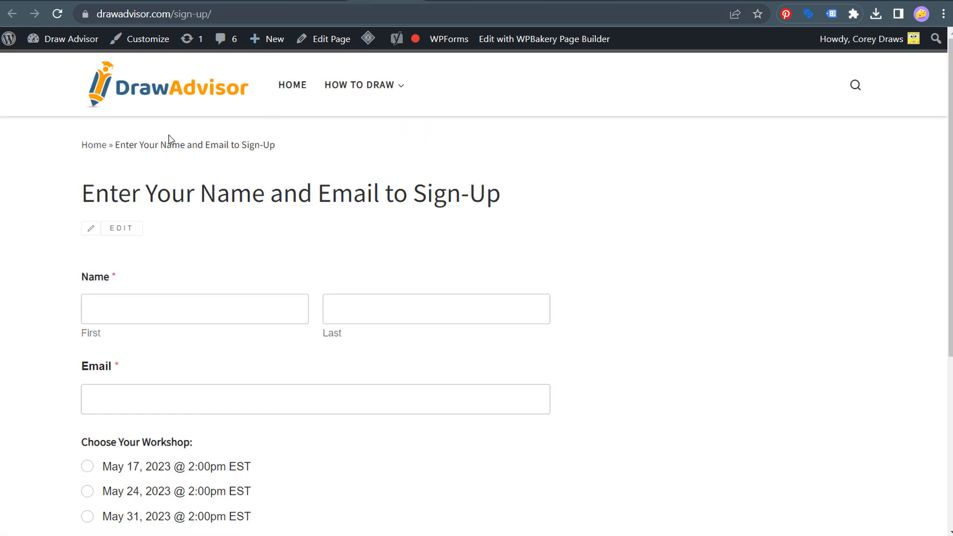
scroll(672, 247, down, 3)
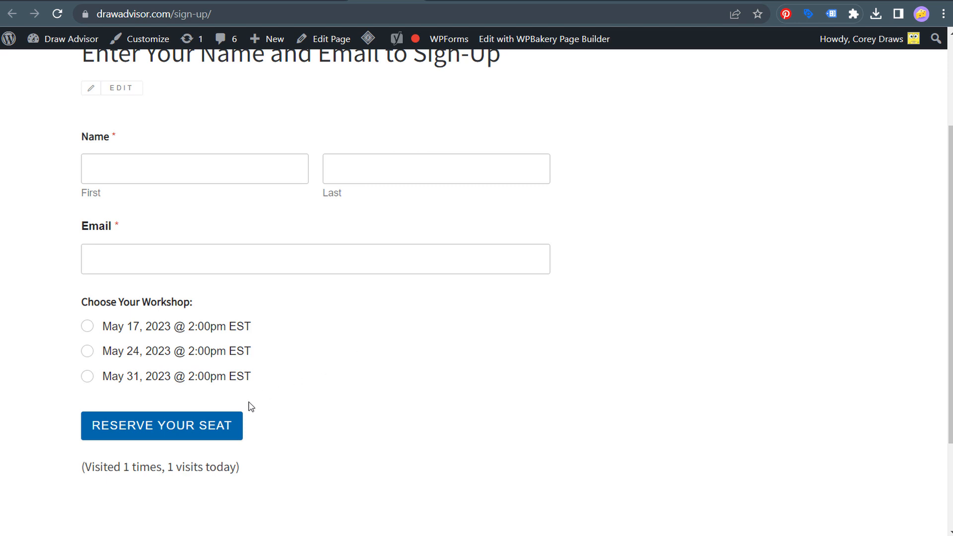
click(148, 425)
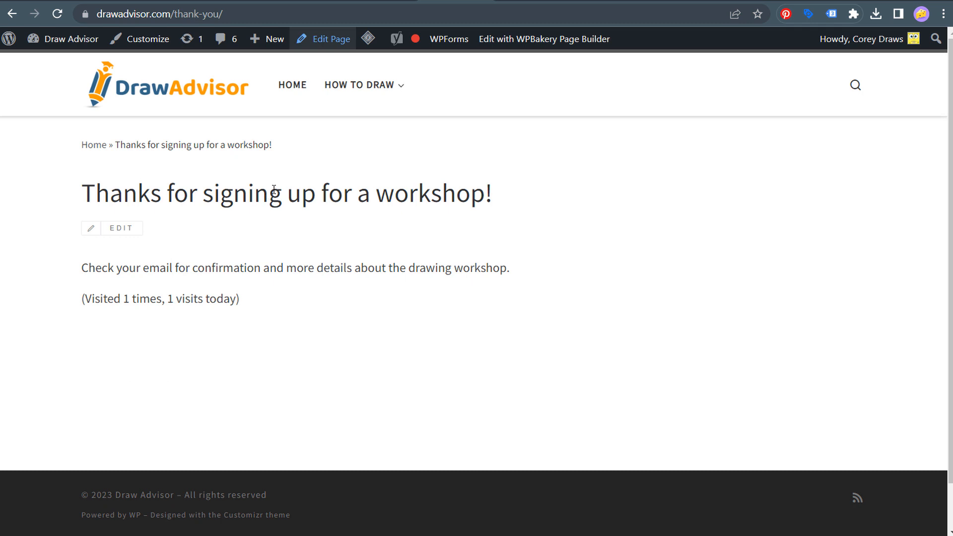
key(alt+Left)
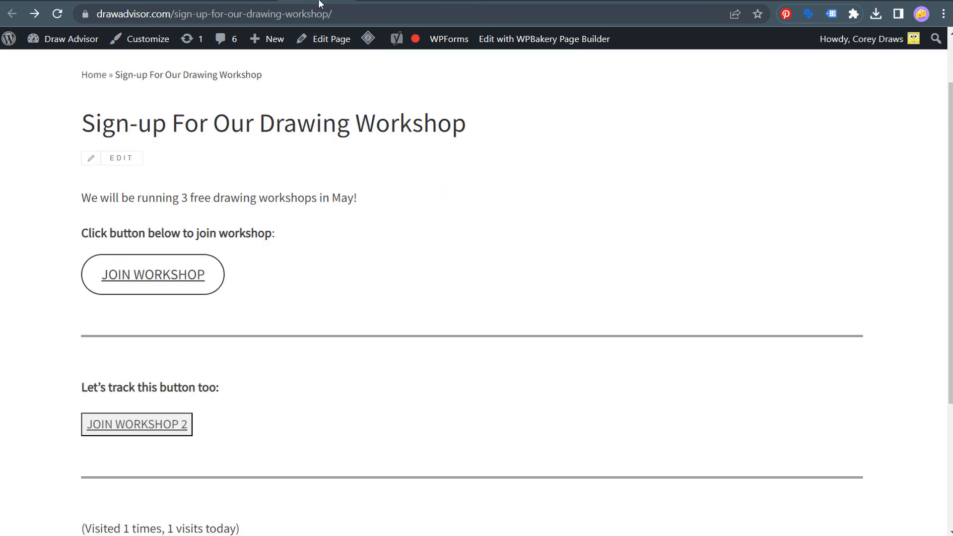
click(158, 282)
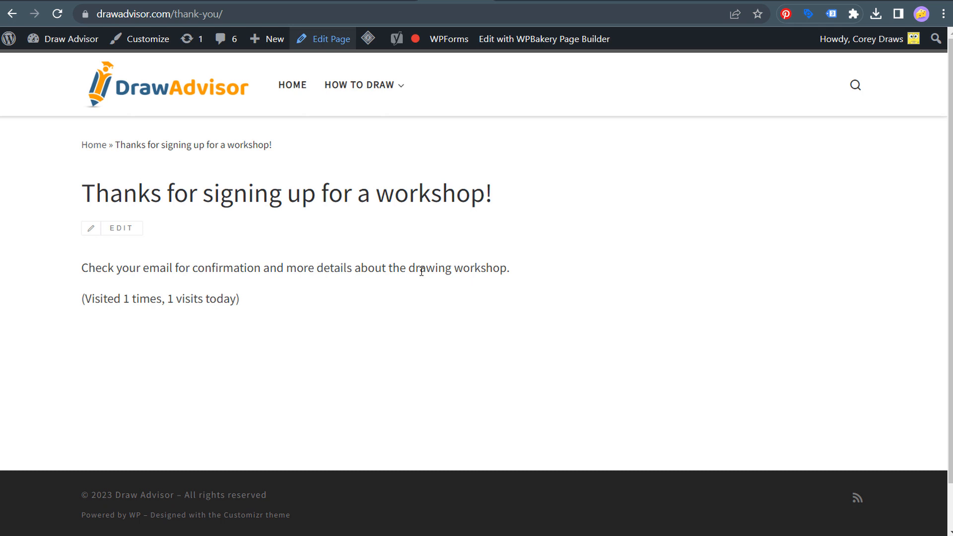
Step: Switch to the DocuSign website and open its free trial sign-up page
key(alt+Left)
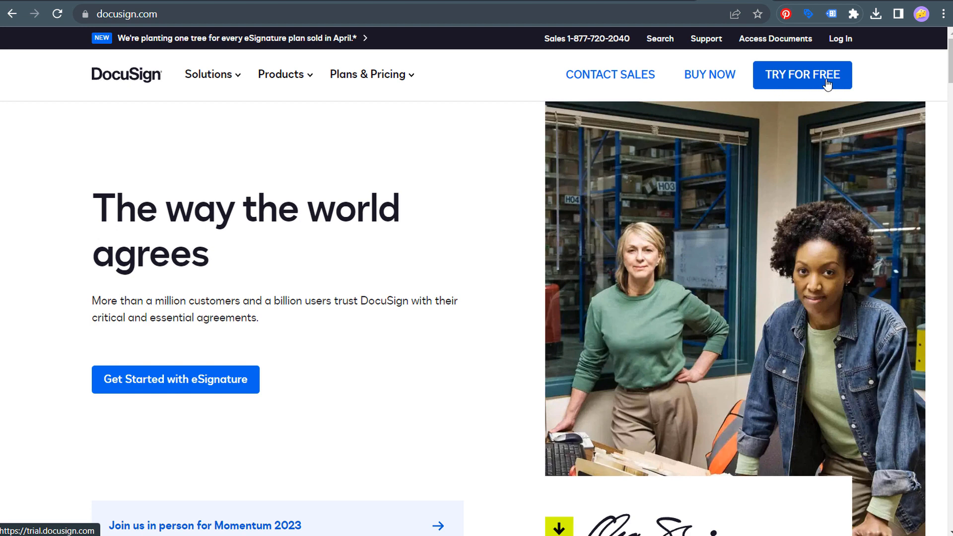
click(798, 81)
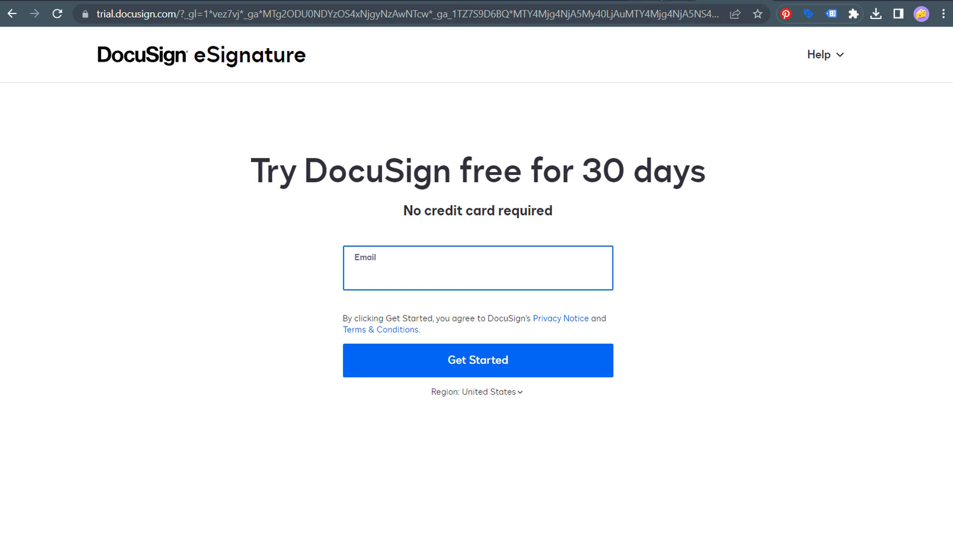
Step: Switch to the YouTube video on Google Ads conversion tracking and examine its title
click(662, 0)
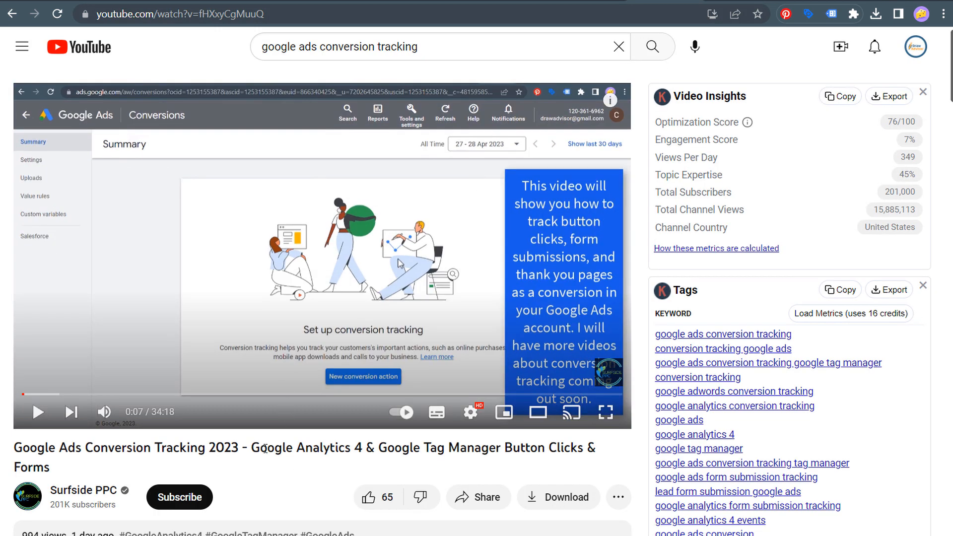
drag(254, 452, 544, 454)
click(525, 454)
drag(20, 449, 163, 452)
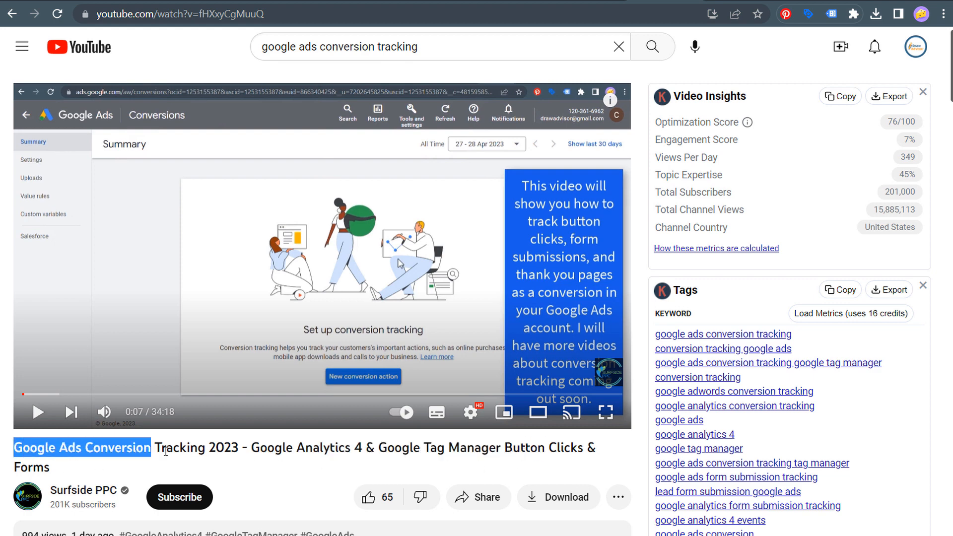
click(268, 452)
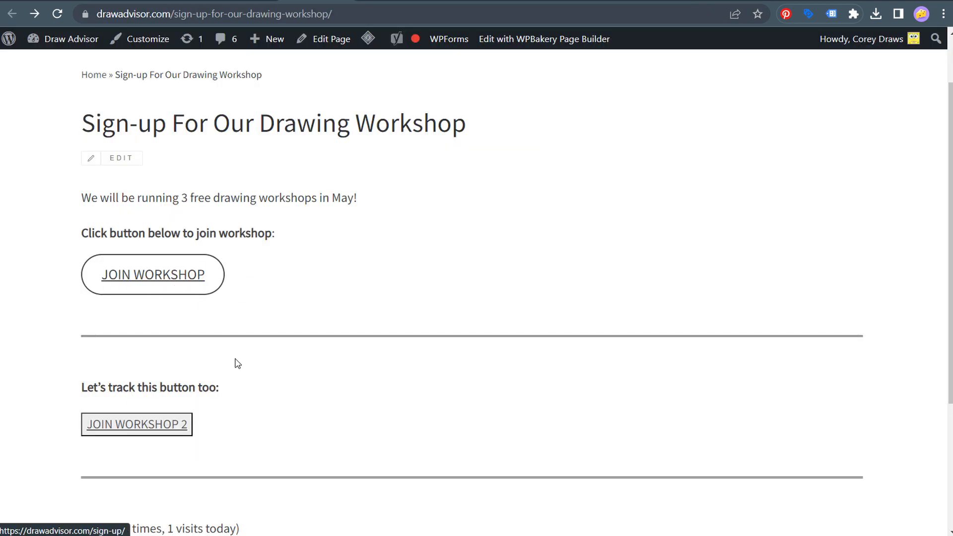
Step: Return to Google Ads from the workshop page and open the Conversions summary
click(101, 426)
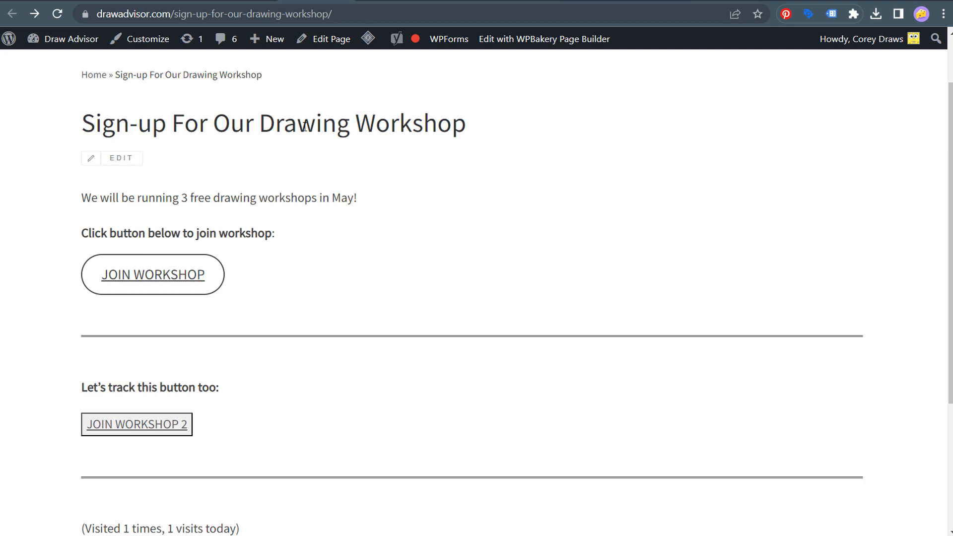
click(34, 13)
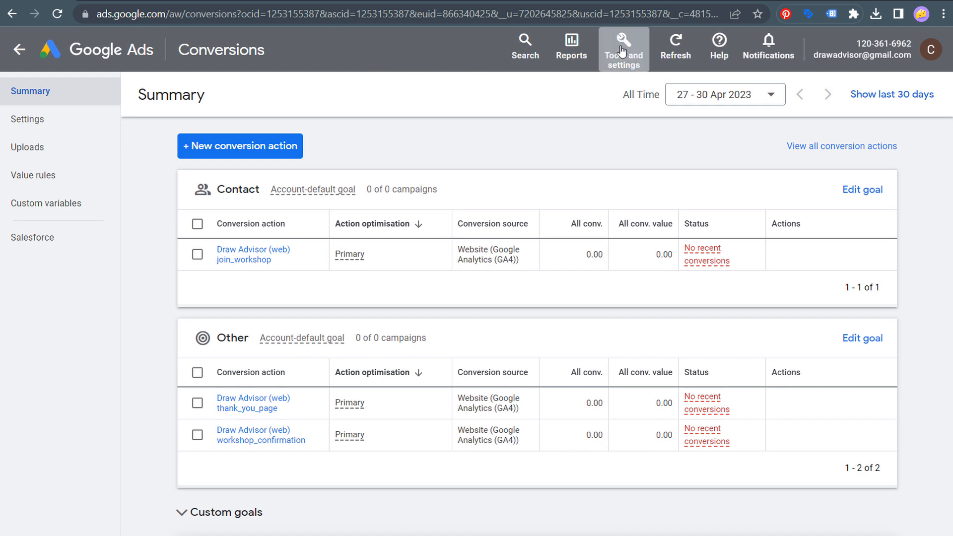
click(622, 51)
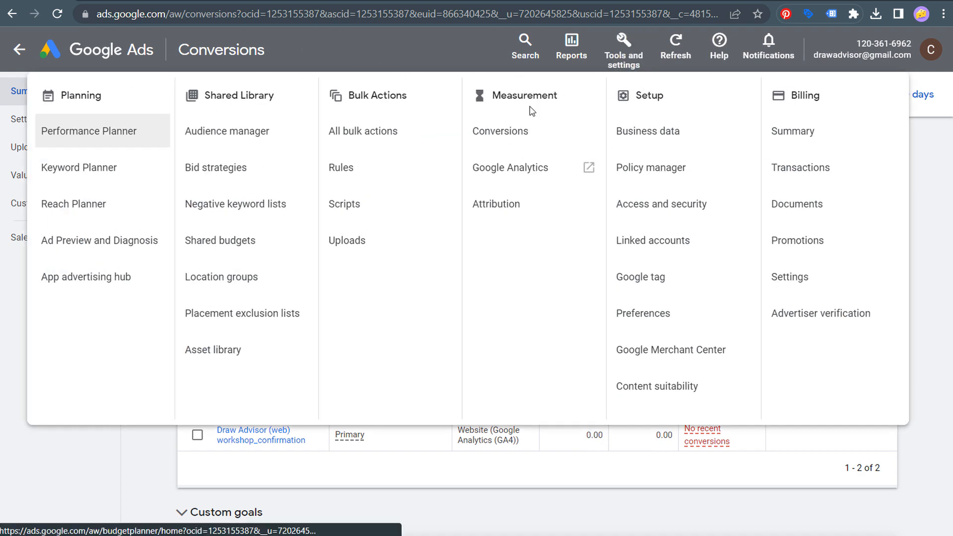
click(518, 136)
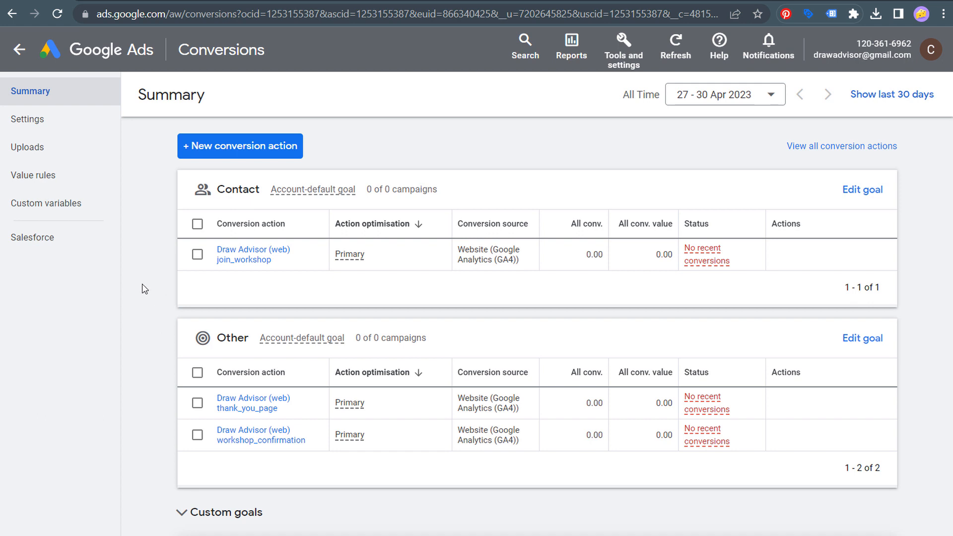
mouse_move(477, 224)
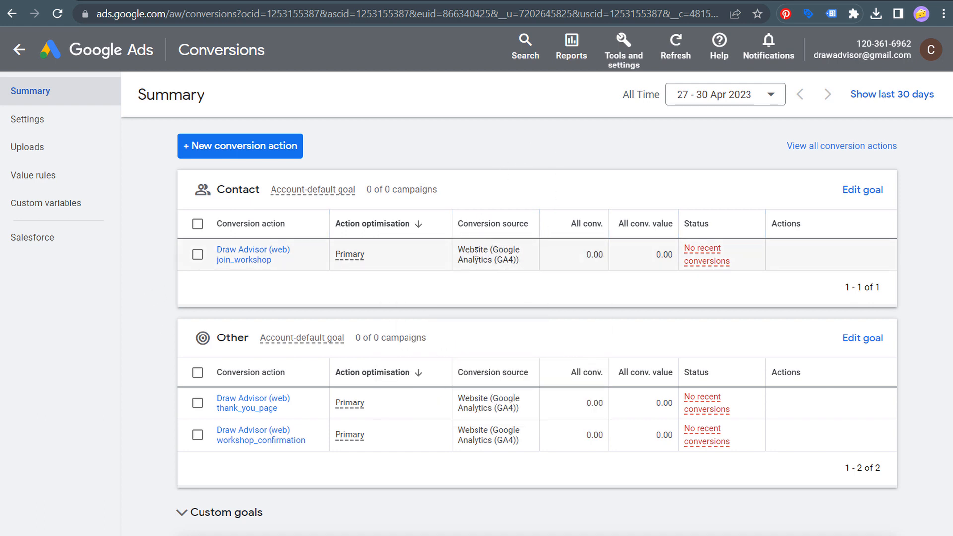
Step: Start a new website conversion action and scan the domain drawadvisor.com
click(221, 148)
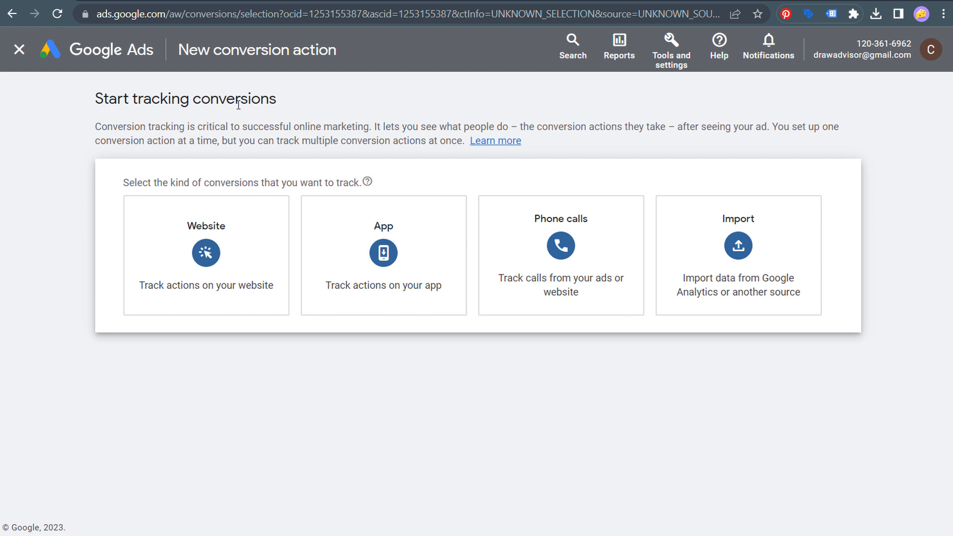
click(218, 253)
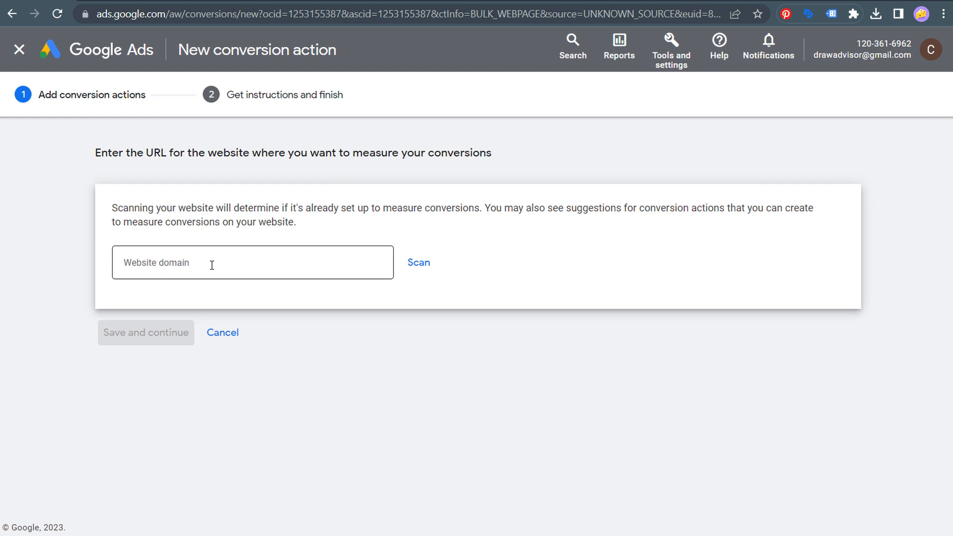
click(214, 264)
text(drawadvisor.com)
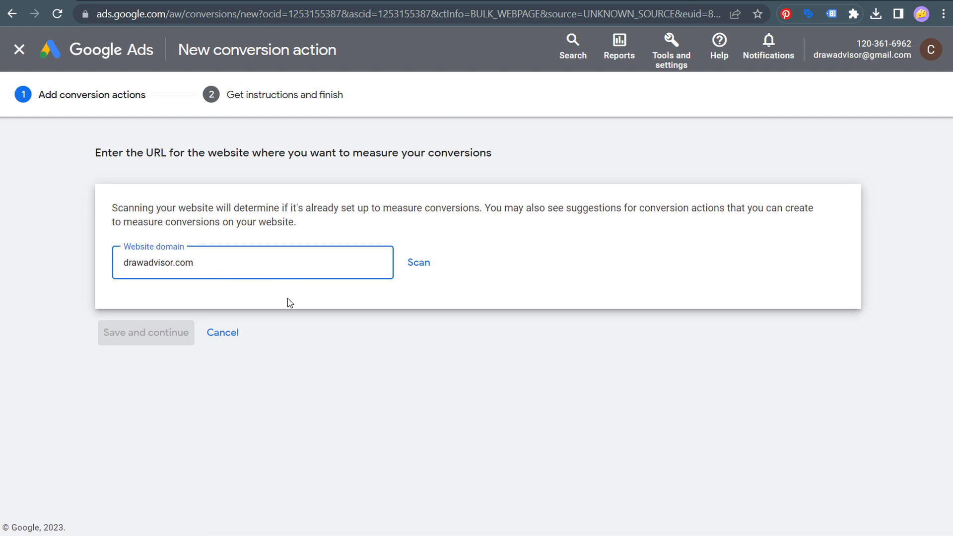
click(420, 268)
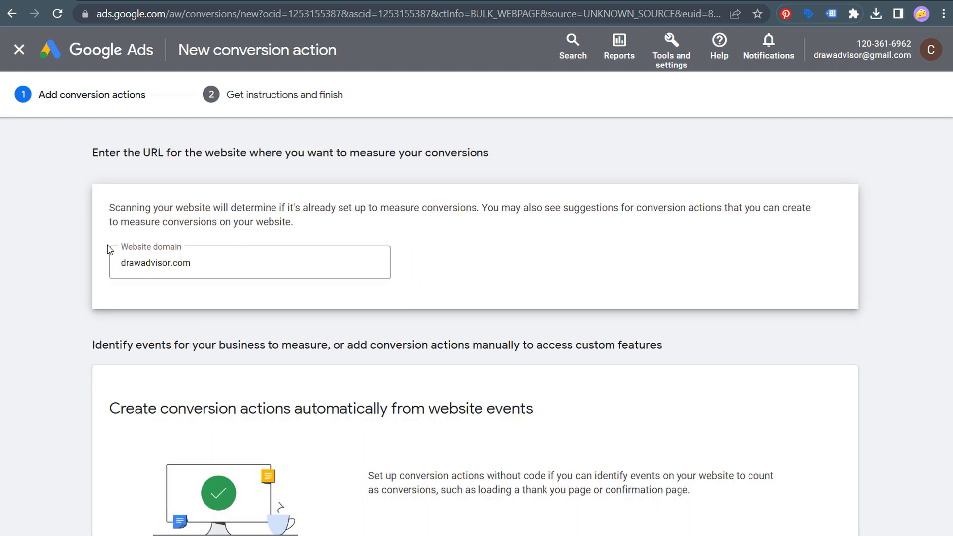
Step: Review the automatic and code-based creation options and add a conversion action manually
scroll(94, 243, down, 4)
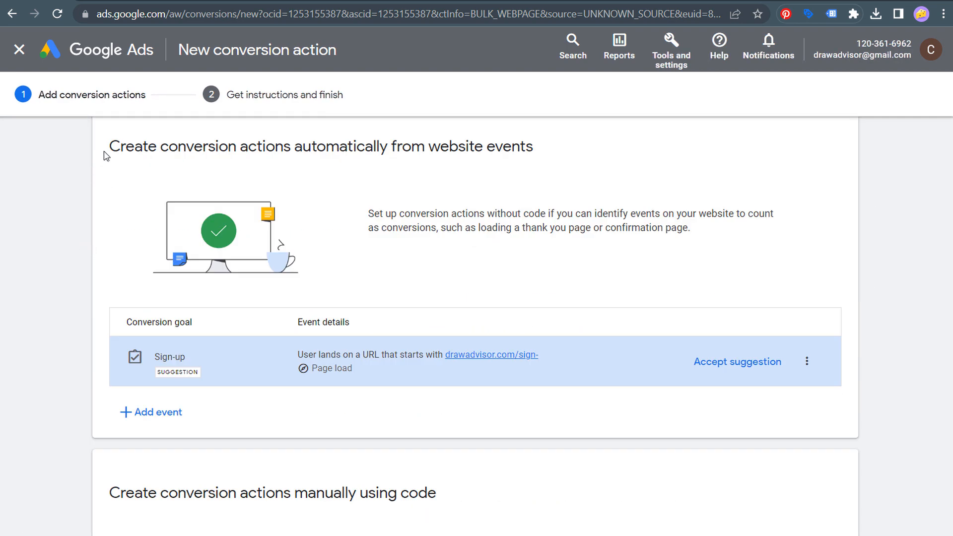
drag(109, 146, 525, 148)
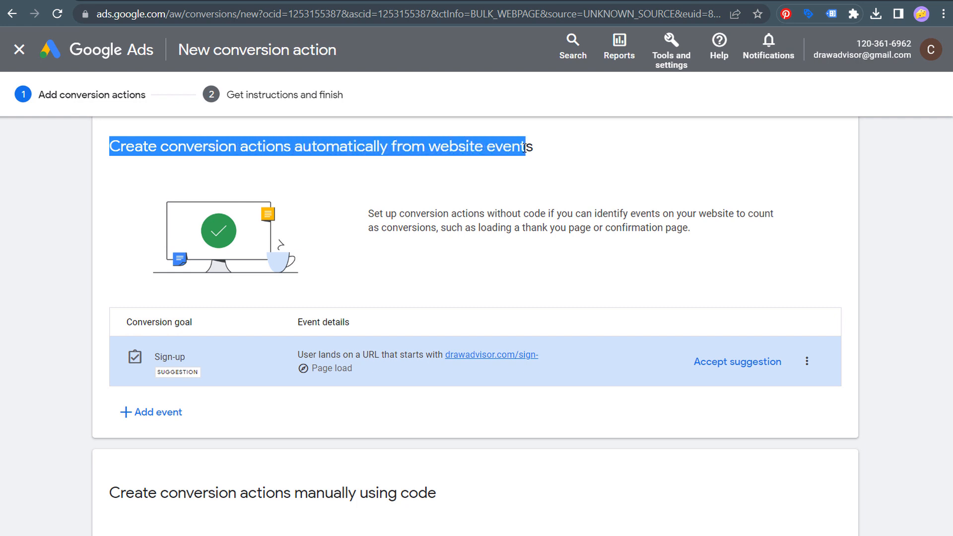
click(567, 150)
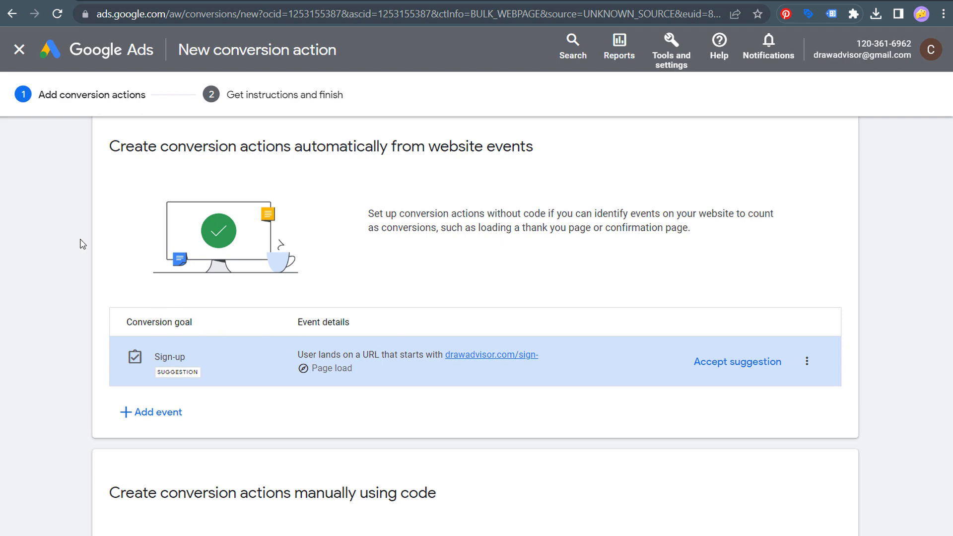
scroll(81, 243, down, 5)
drag(110, 268, 424, 268)
click(474, 277)
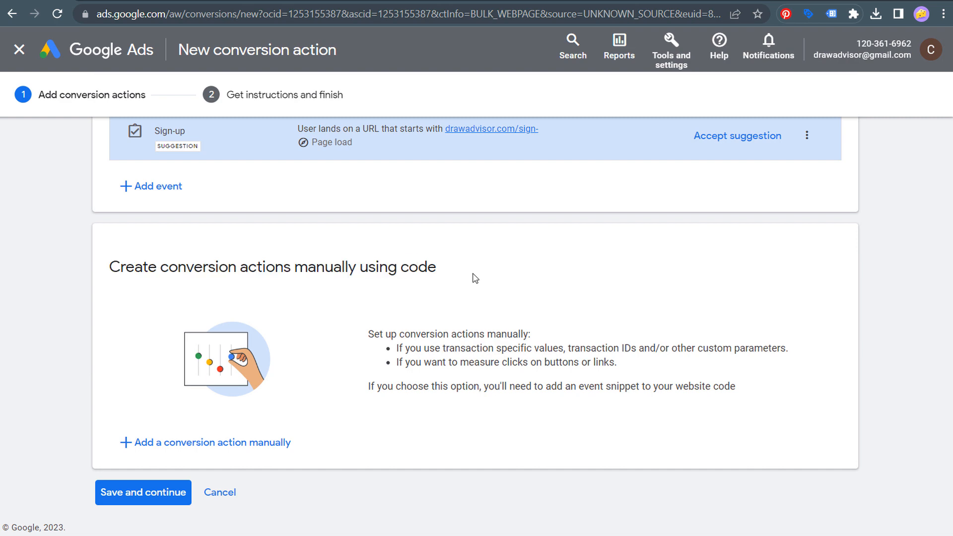
click(167, 449)
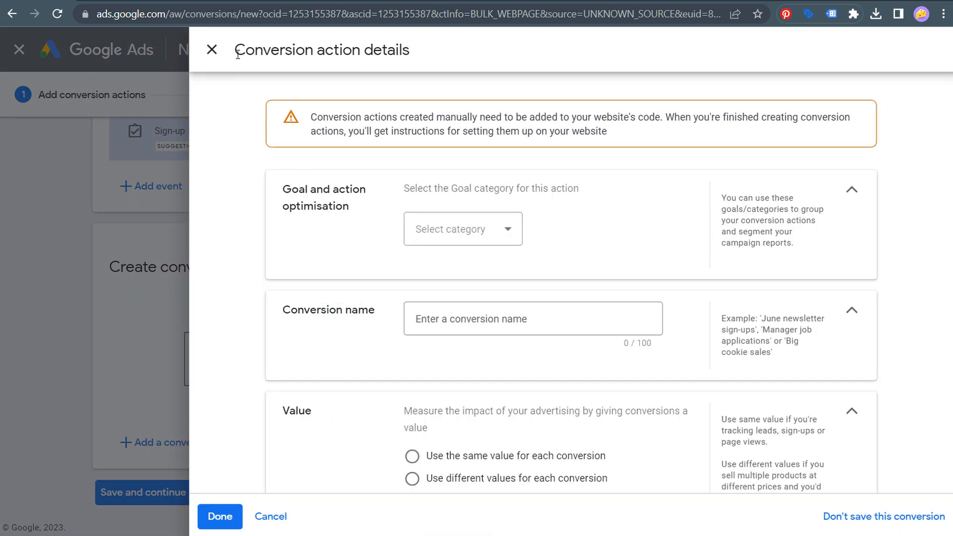
drag(237, 54, 416, 60)
click(361, 54)
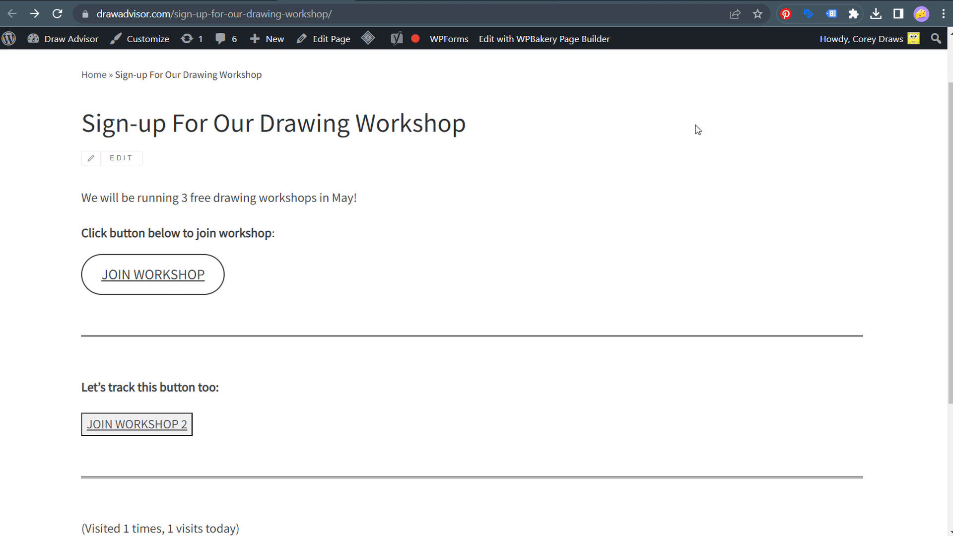
Step: Look at the DocuSign homepage and the workshop sign-up page, and return to the conversion action details in Google Ads
click(725, 2)
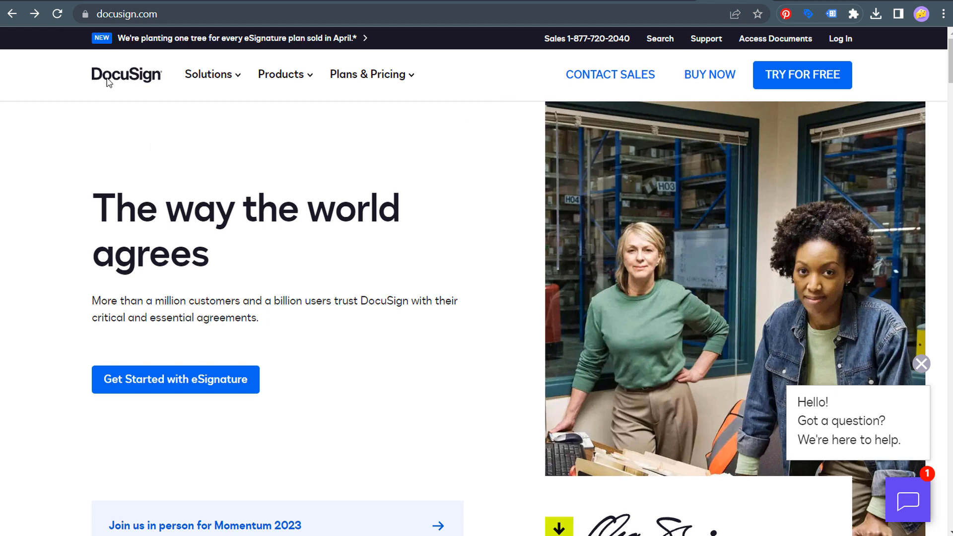
click(311, 3)
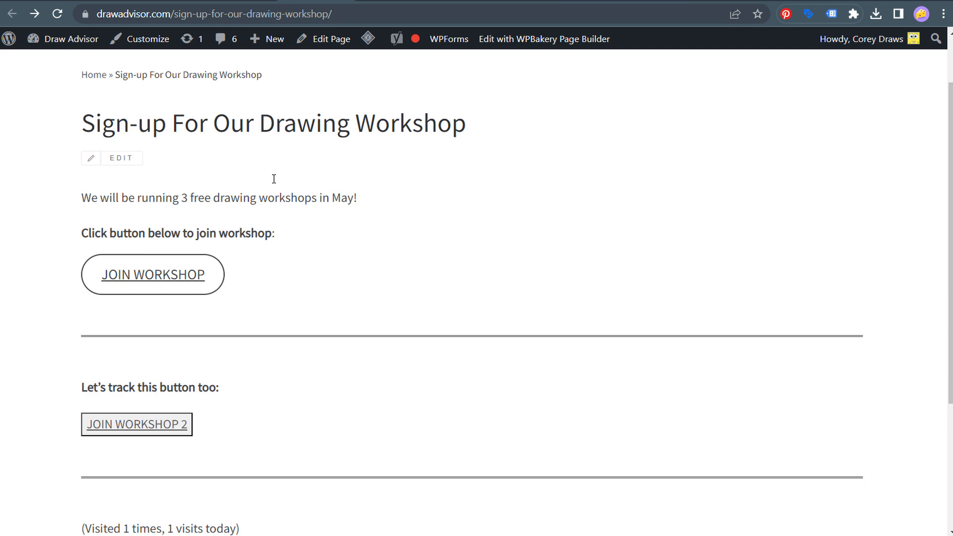
click(36, 2)
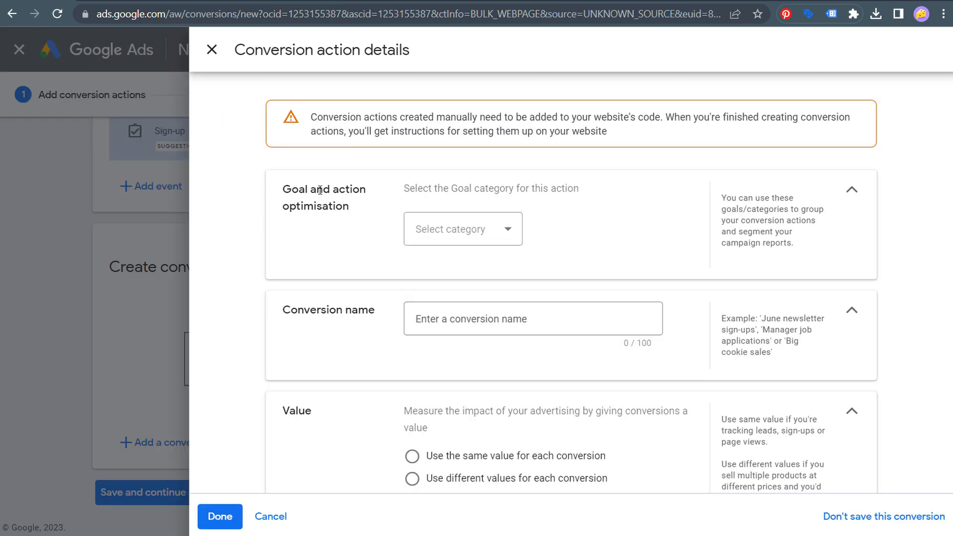
Step: Set the conversion action's goal category to Other
drag(284, 190, 364, 191)
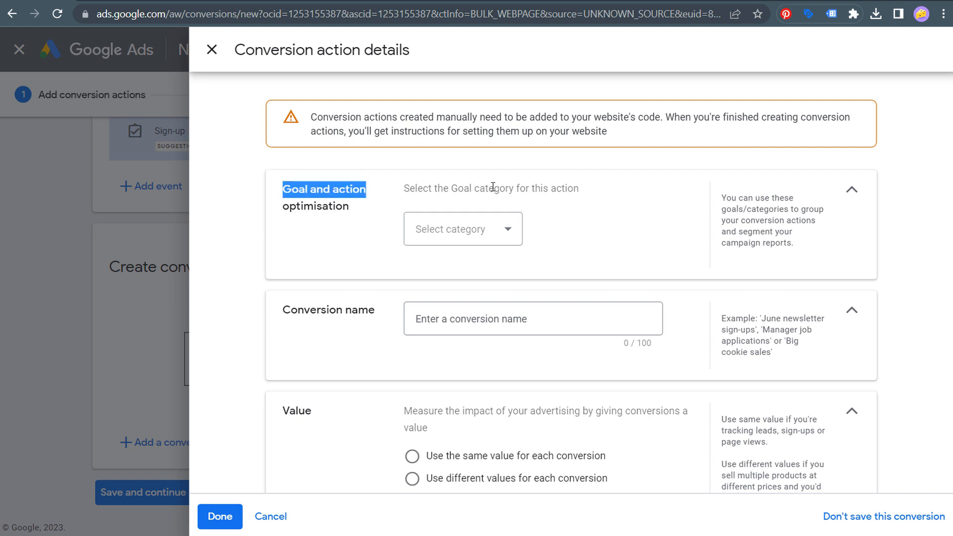
click(523, 187)
click(495, 233)
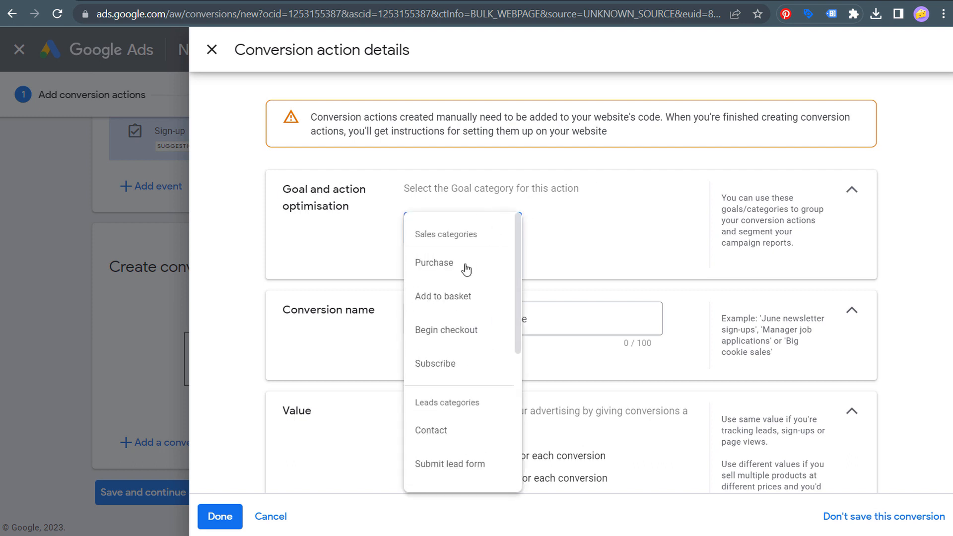
scroll(472, 305, down, 2)
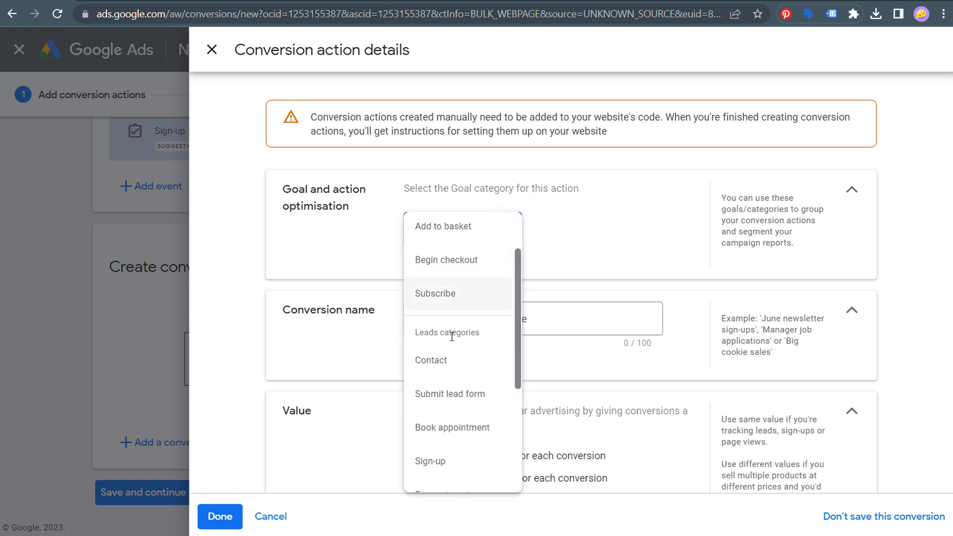
scroll(471, 366, down, 2)
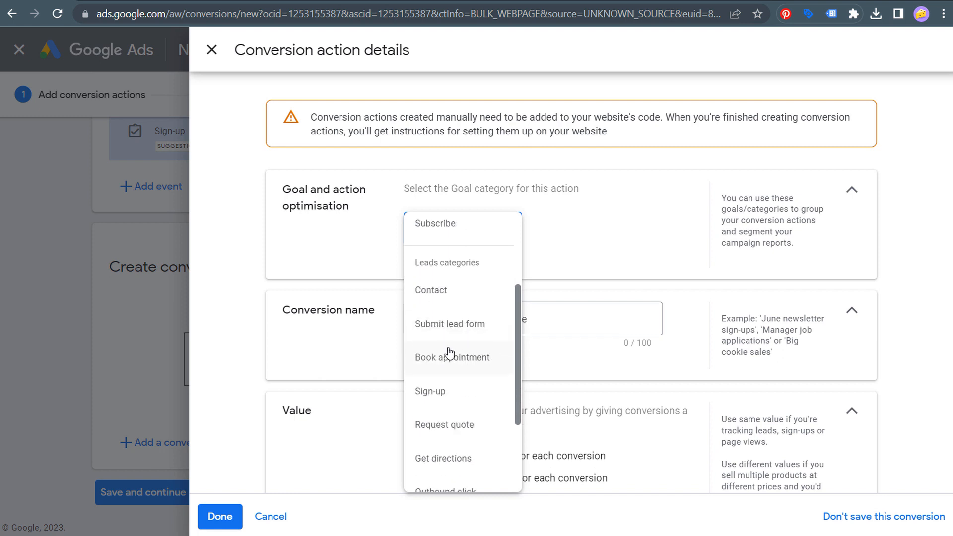
scroll(467, 317, down, 2)
scroll(466, 314, down, 2)
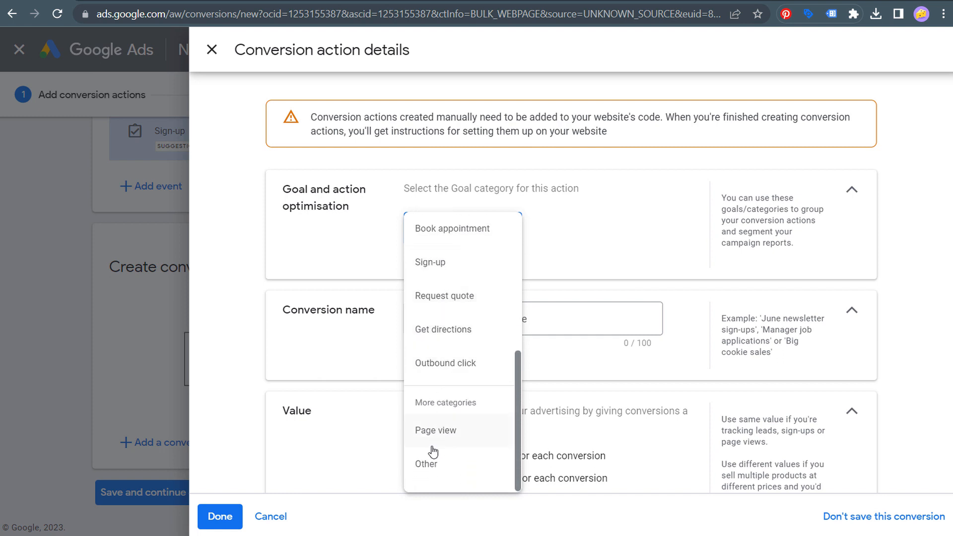
click(441, 463)
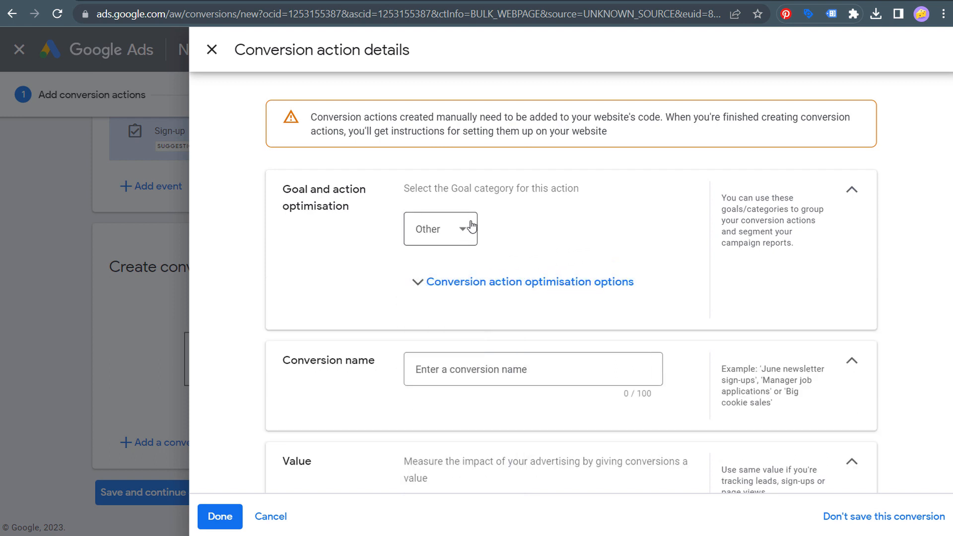
Step: Try marking the conversion action as a secondary action not used for bidding optimisation
click(432, 281)
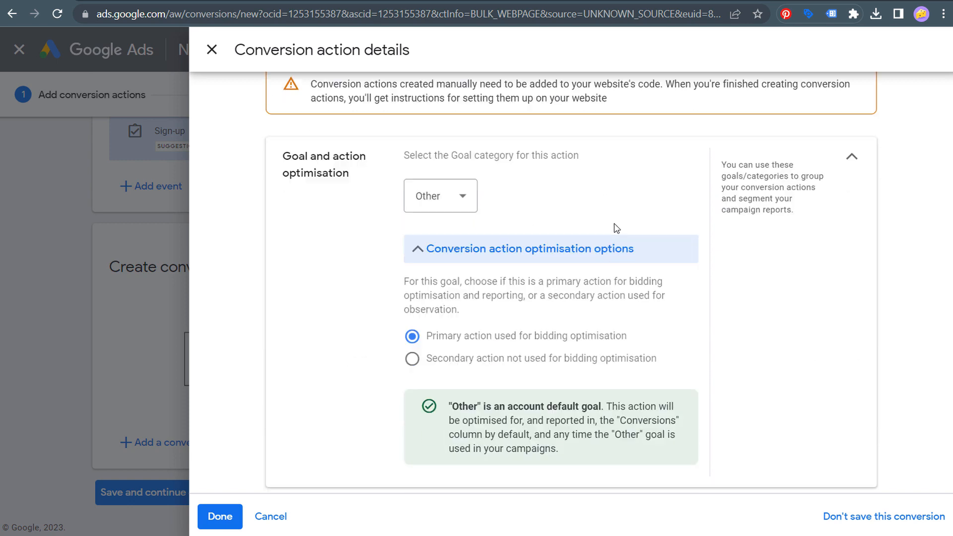
scroll(586, 258, down, 3)
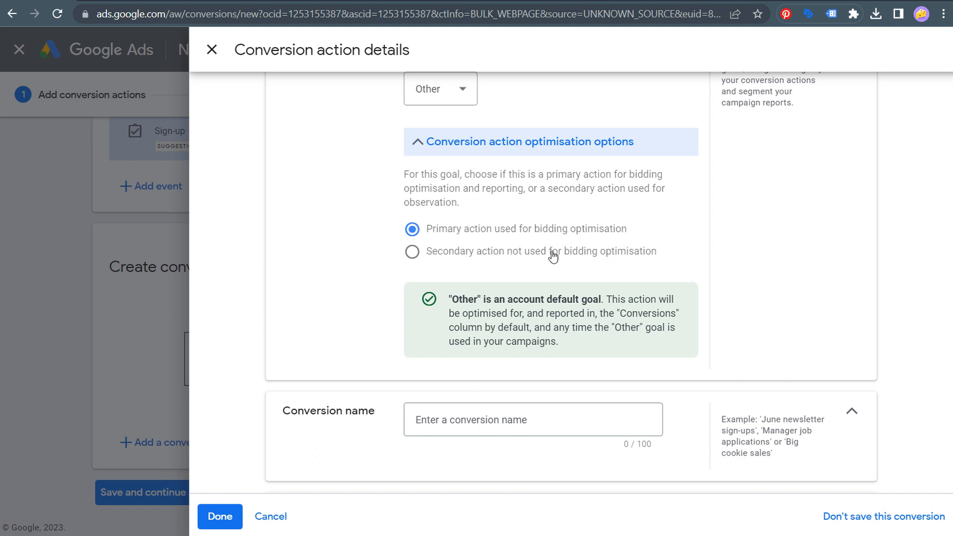
click(491, 256)
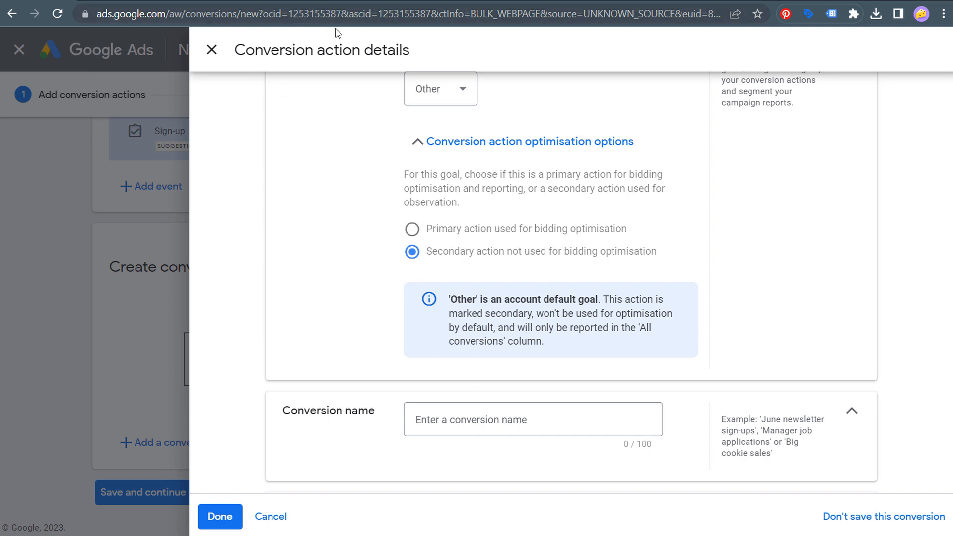
Step: Check the workshop thank-you and sign-up pages, and set the conversion action as primary, used for bidding optimisation
click(397, 0)
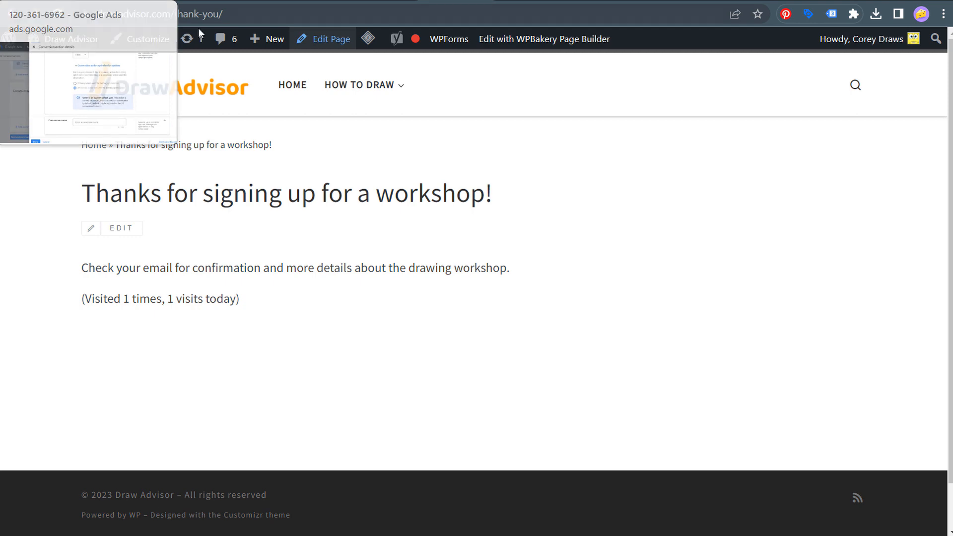
click(319, 1)
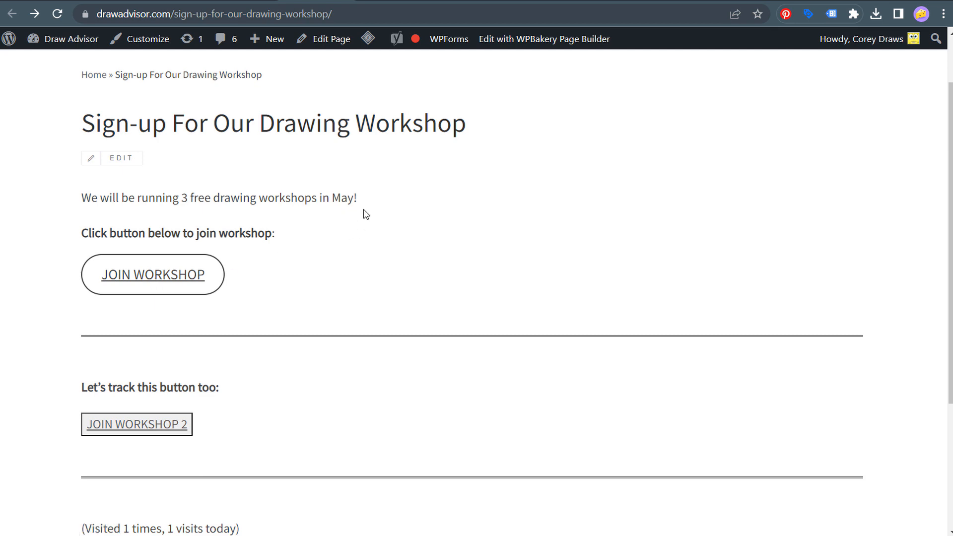
click(35, 13)
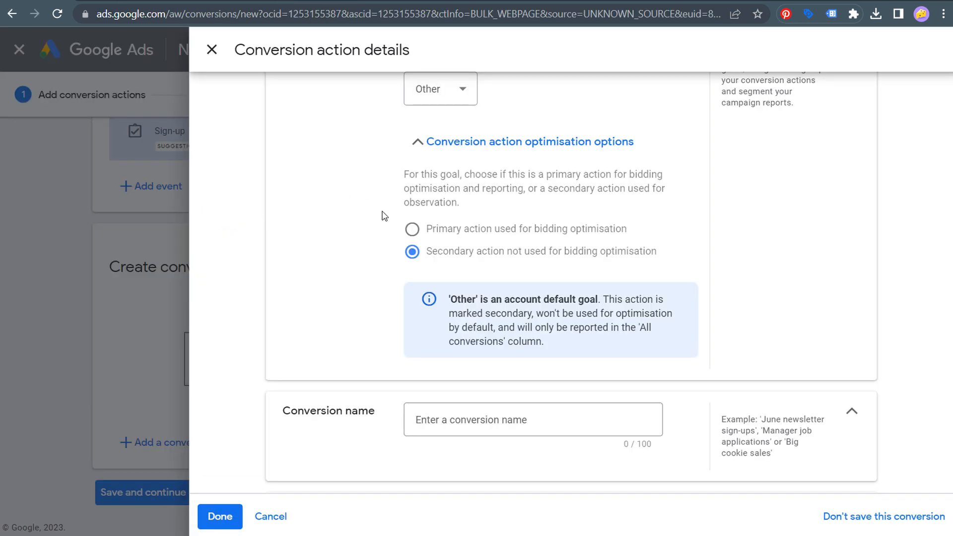
click(412, 229)
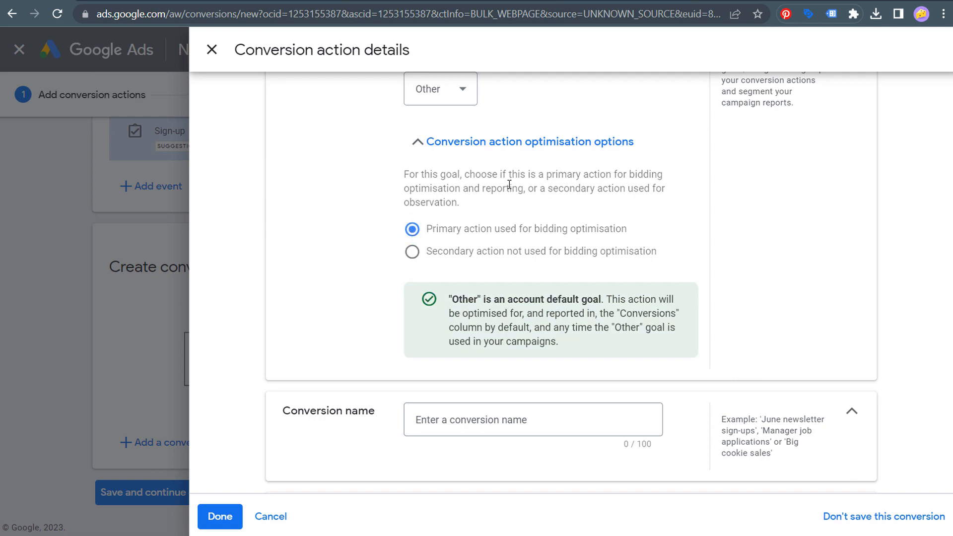
Step: Name the conversion "Google Ads - Join Workshop Button"
scroll(510, 185, down, 4)
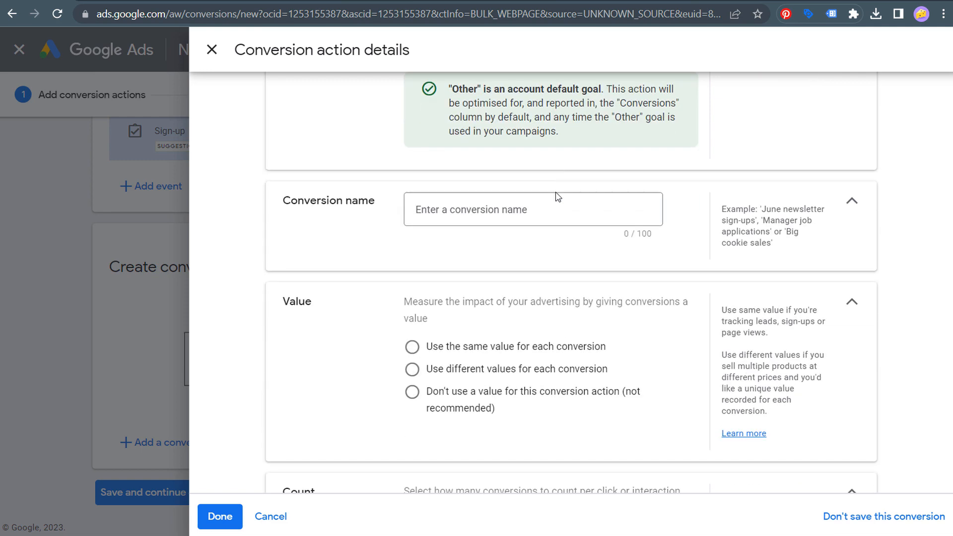
click(530, 212)
text(Join )
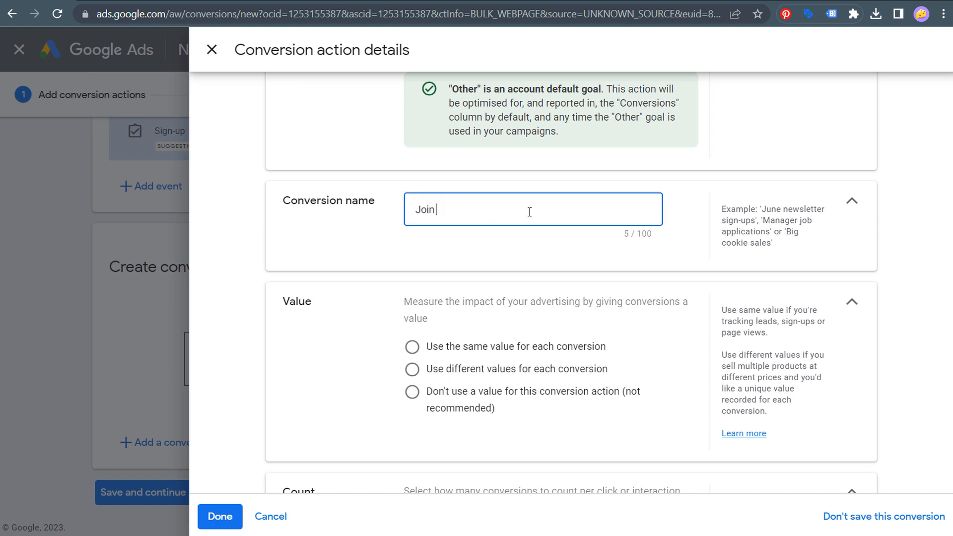
text(Workshop Button)
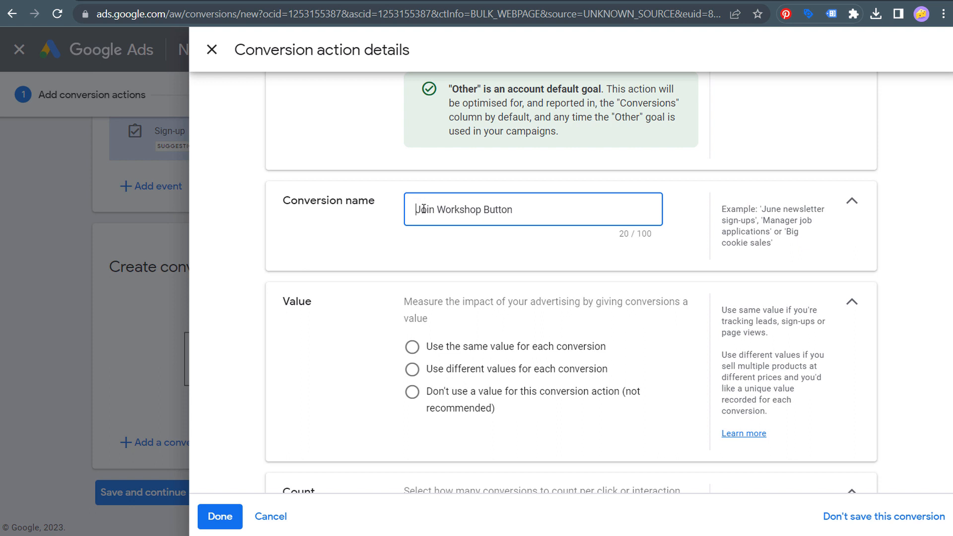
text(Google Ads -)
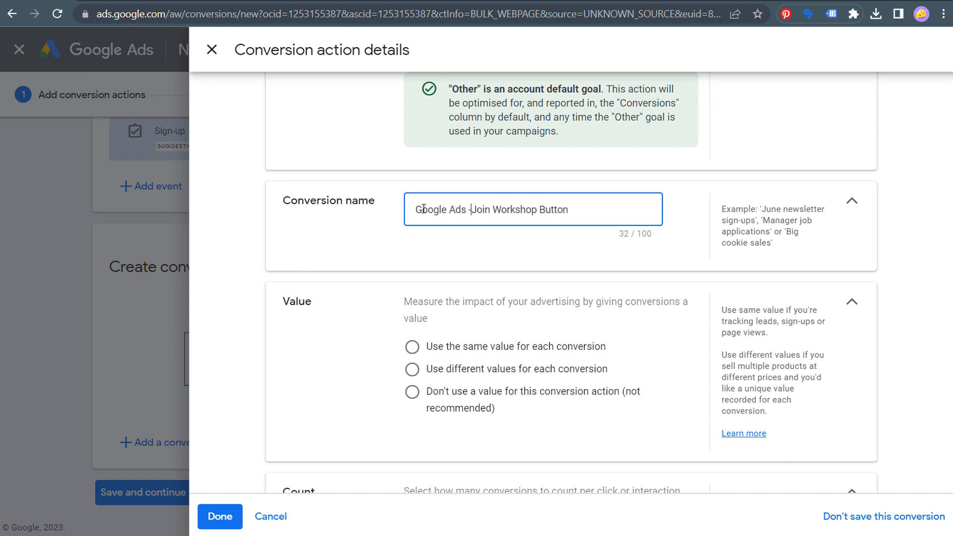
click(346, 243)
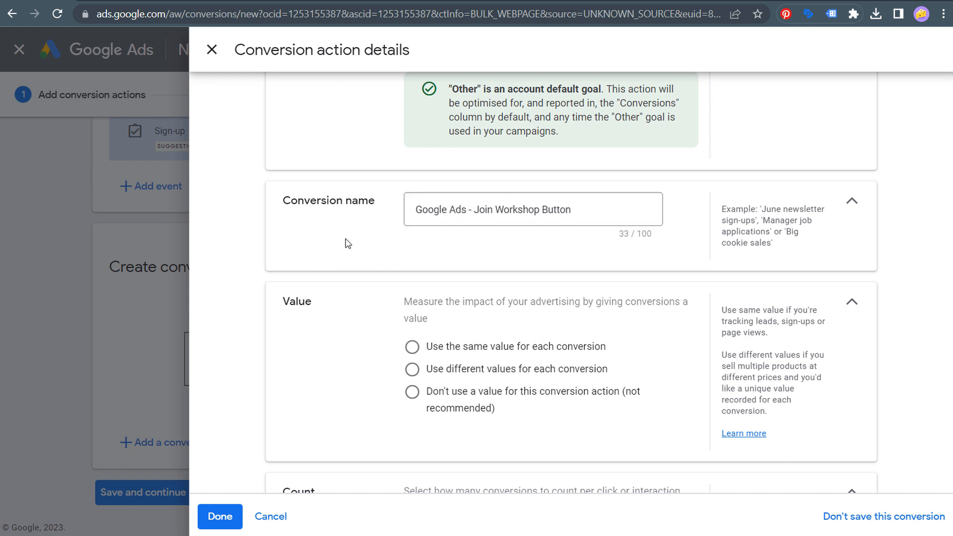
Step: Use the same value for each conversion, trying 50 and settling on 1 US dollar
scroll(367, 250, down, 1)
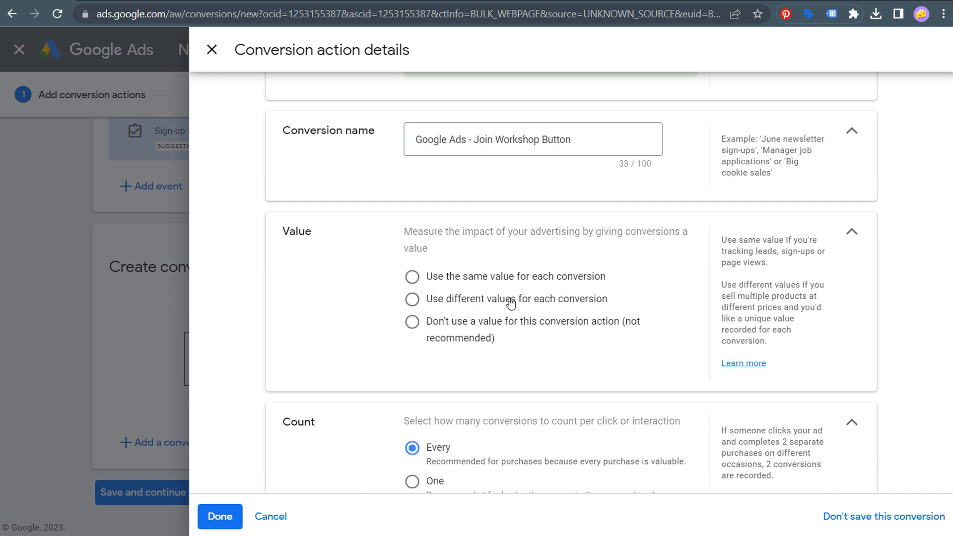
click(412, 277)
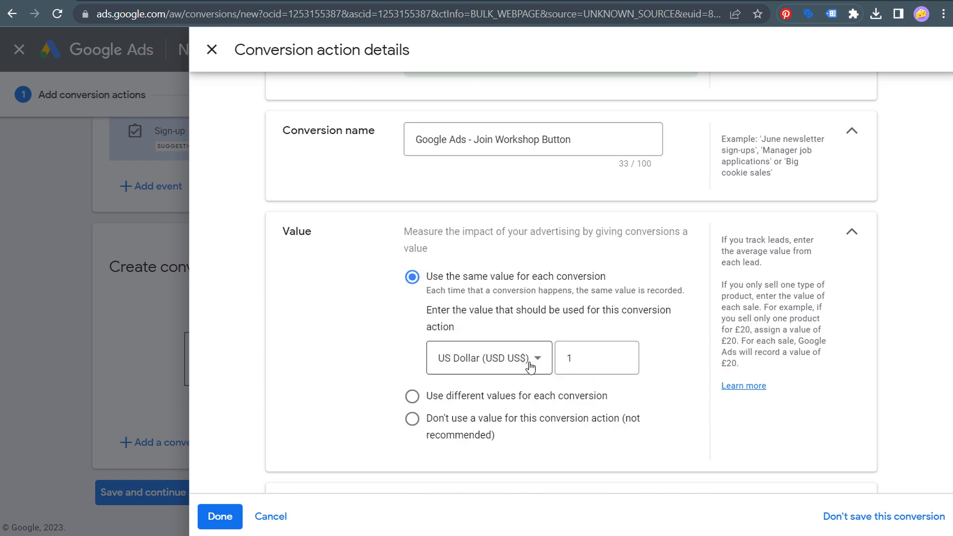
double_click(560, 358)
key(BackSpace)
text(50)
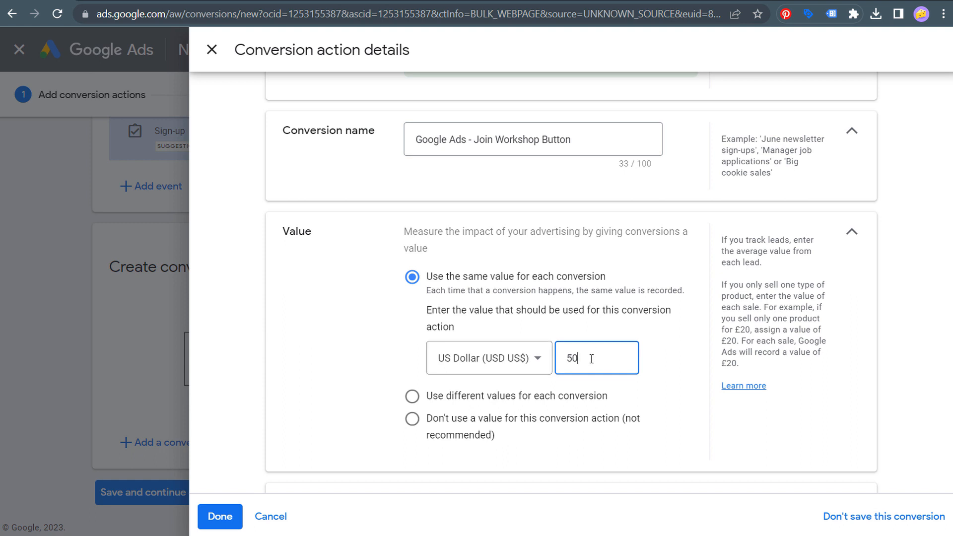
double_click(566, 357)
text(1)
Step: Set the conversion count to One and the click-through conversion window to 90 days
scroll(333, 284, down, 4)
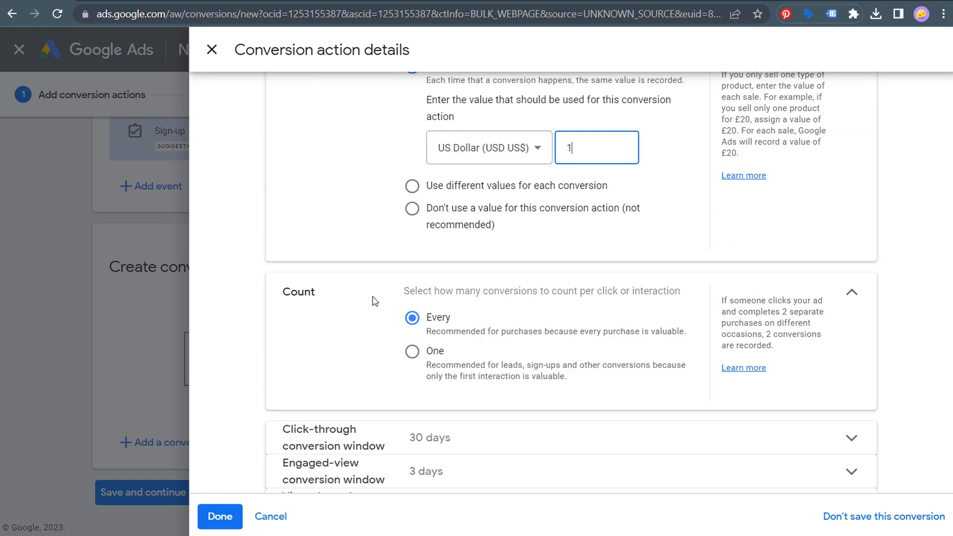
click(436, 357)
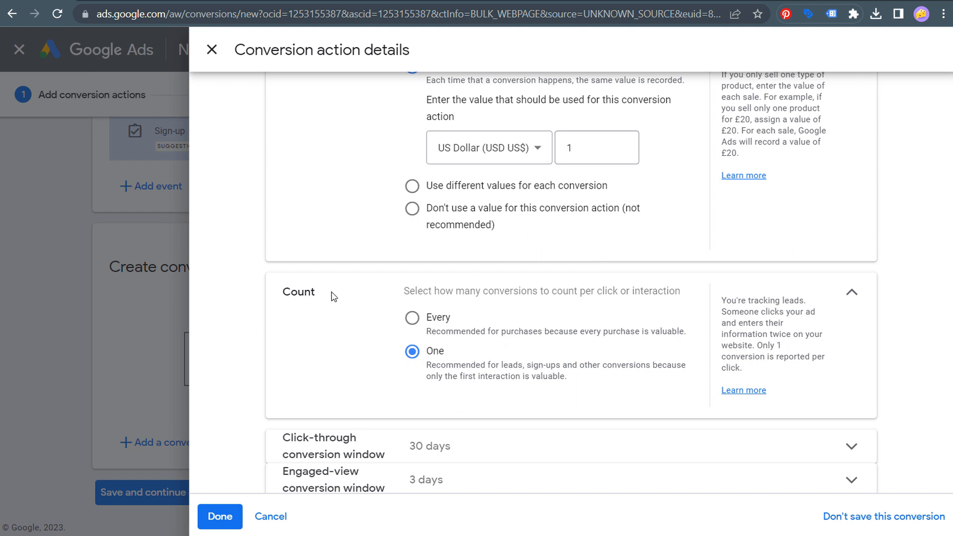
scroll(329, 296, down, 2)
click(512, 366)
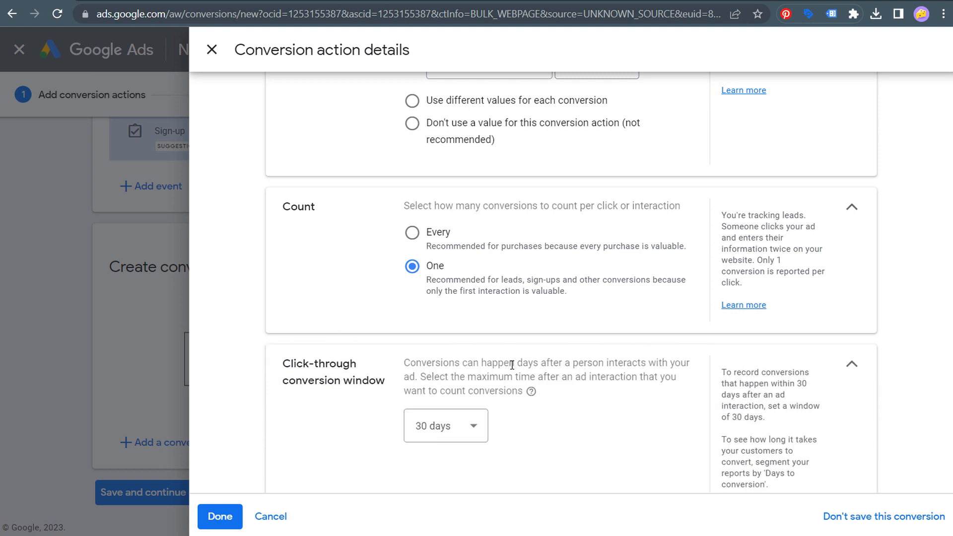
click(468, 436)
click(435, 226)
click(852, 365)
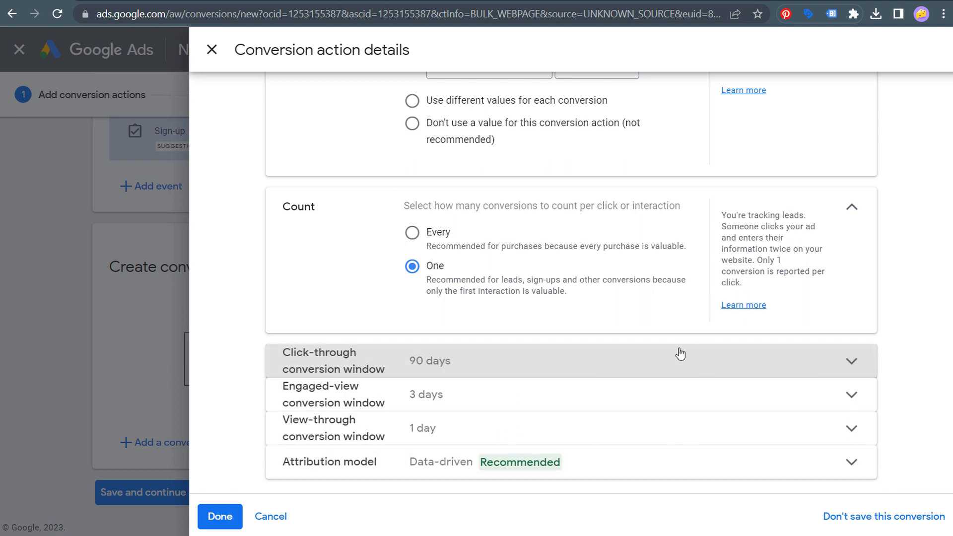
Step: Set the engaged-view conversion window to 30 days
click(503, 407)
click(472, 446)
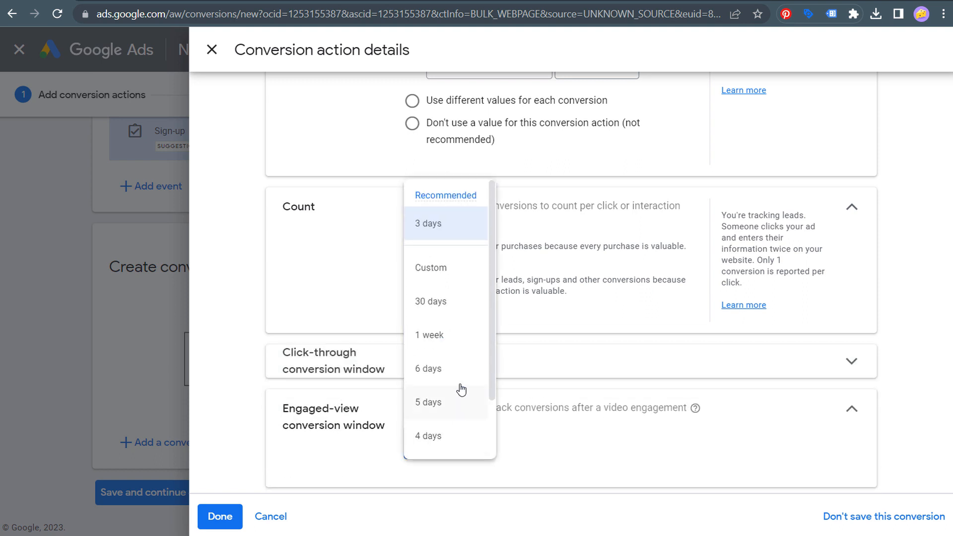
click(450, 304)
click(852, 409)
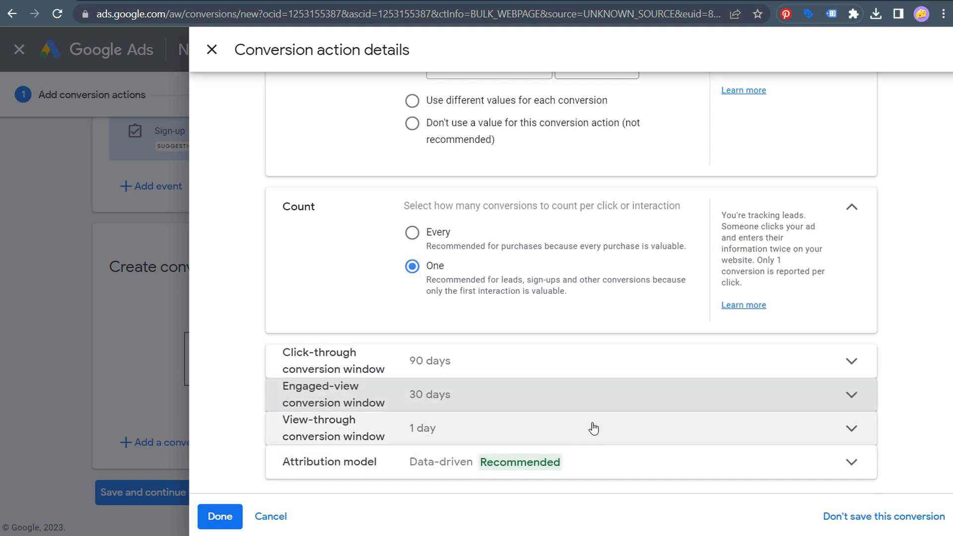
Step: Look at the line about the free May workshops on the sign-up page and return to the conversion action details
click(323, 1)
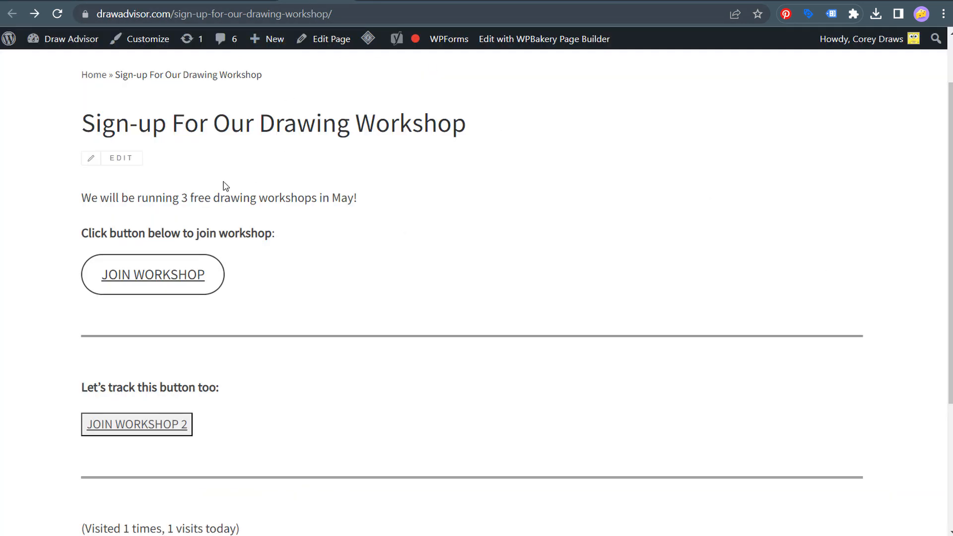
drag(180, 196, 301, 198)
click(345, 200)
key(alt+Right)
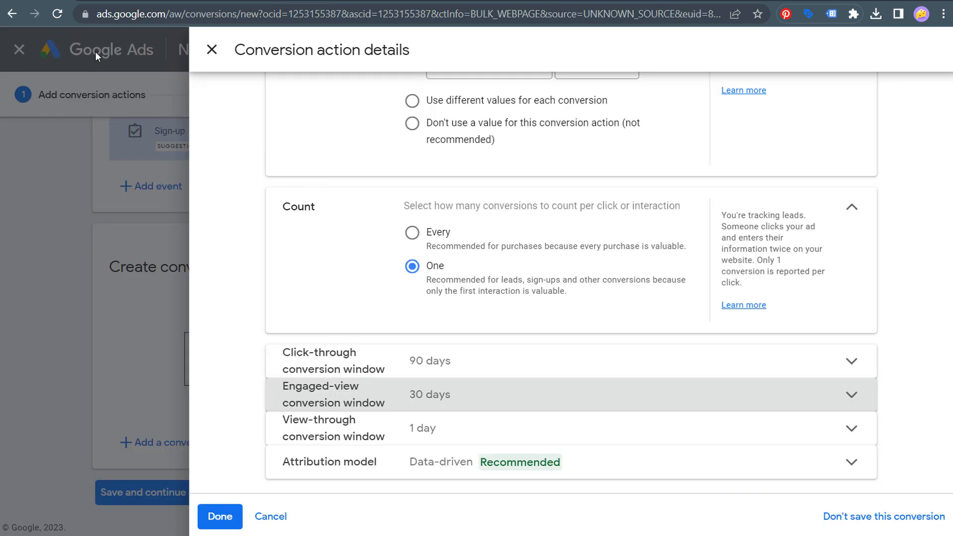
Step: Set the view-through conversion window to 30 days
click(493, 433)
click(454, 390)
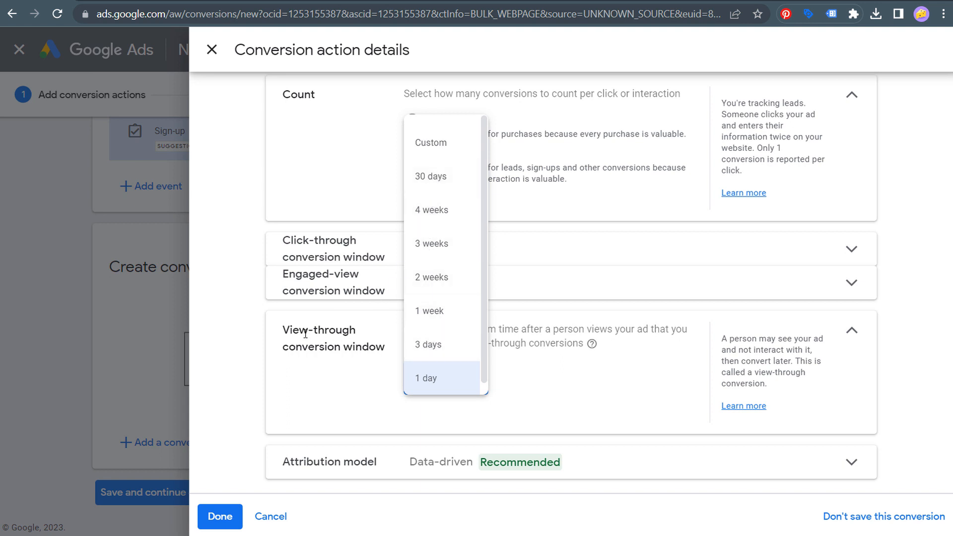
click(433, 179)
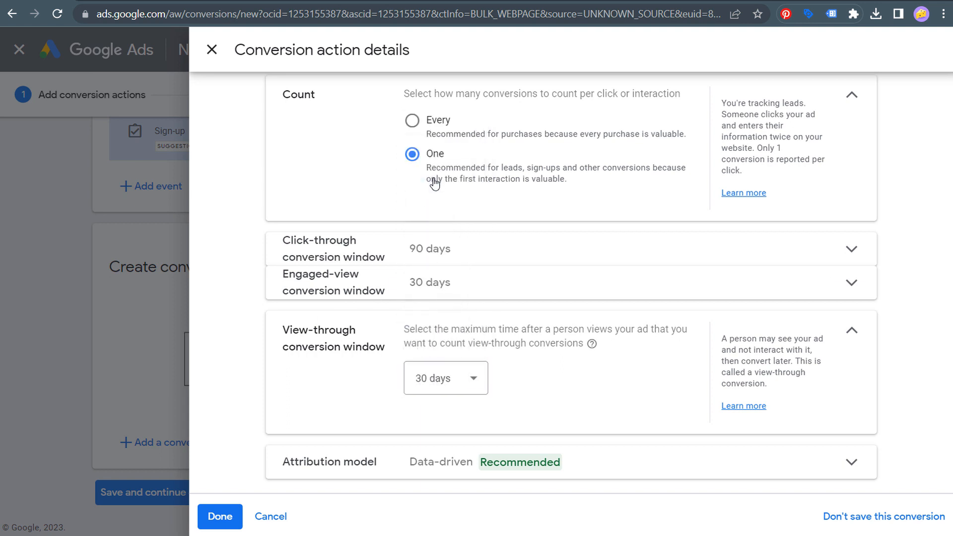
click(854, 330)
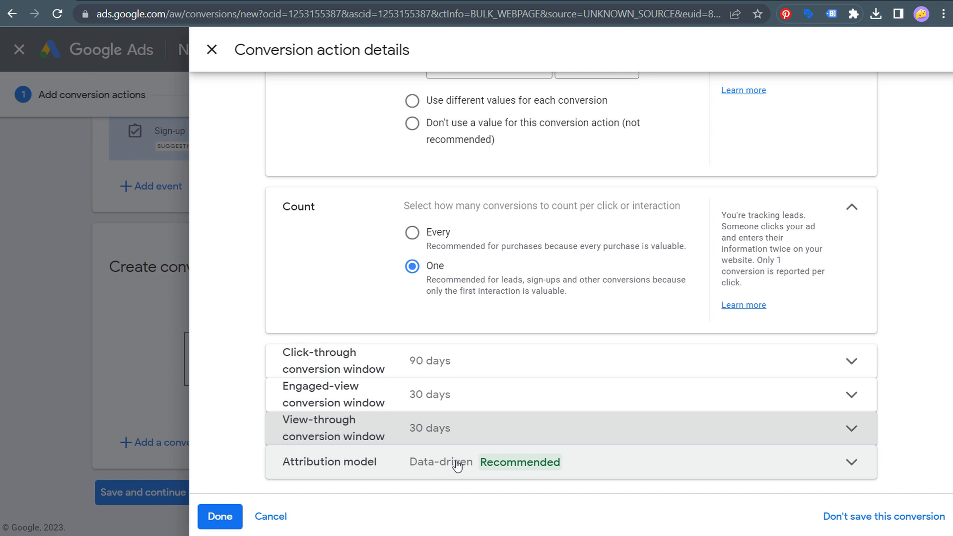
Step: Review the available attribution models and keep the recommended Data-driven model
click(478, 464)
scroll(569, 396, down, 2)
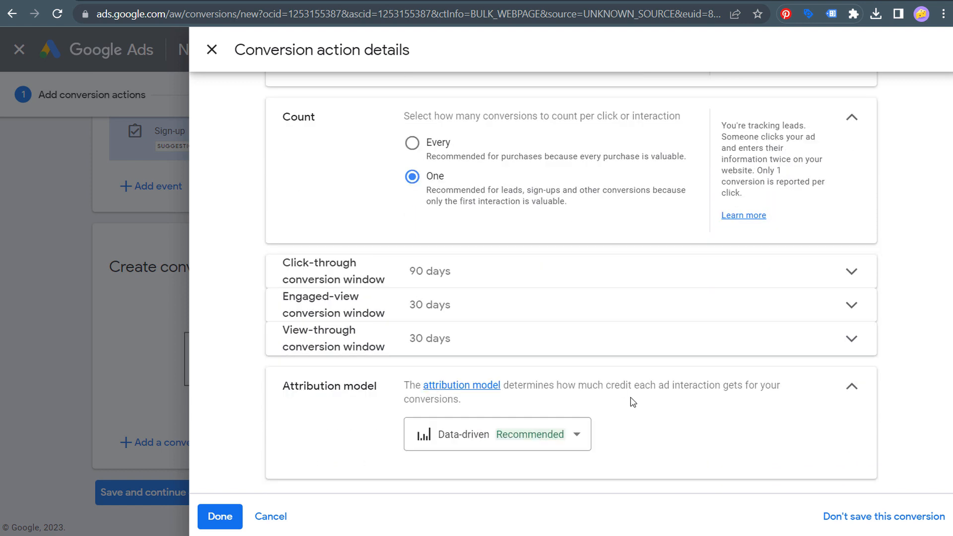
click(570, 447)
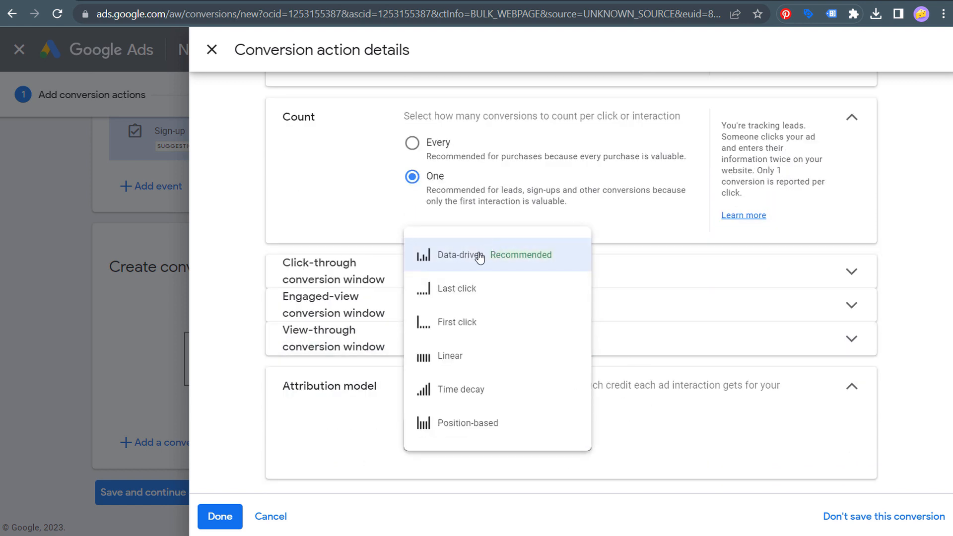
mouse_move(506, 257)
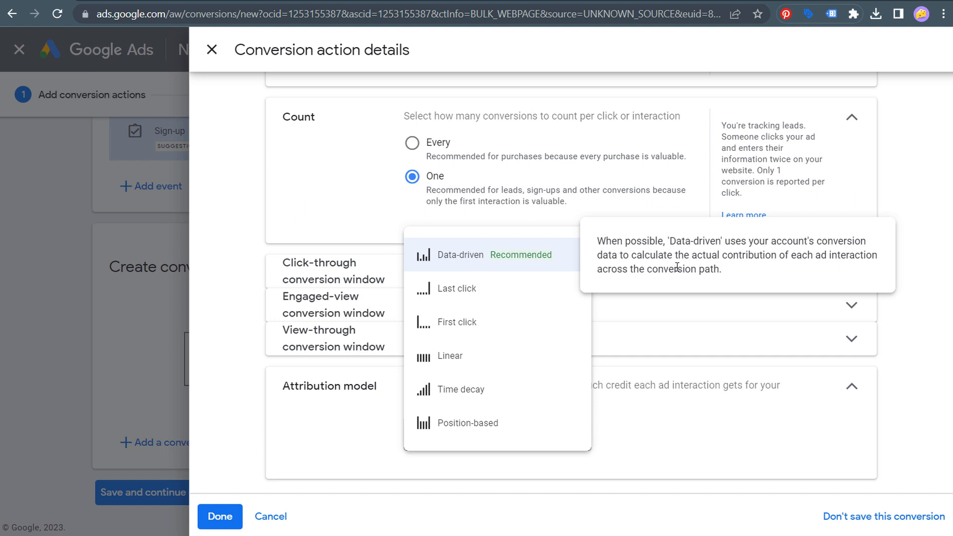
click(517, 258)
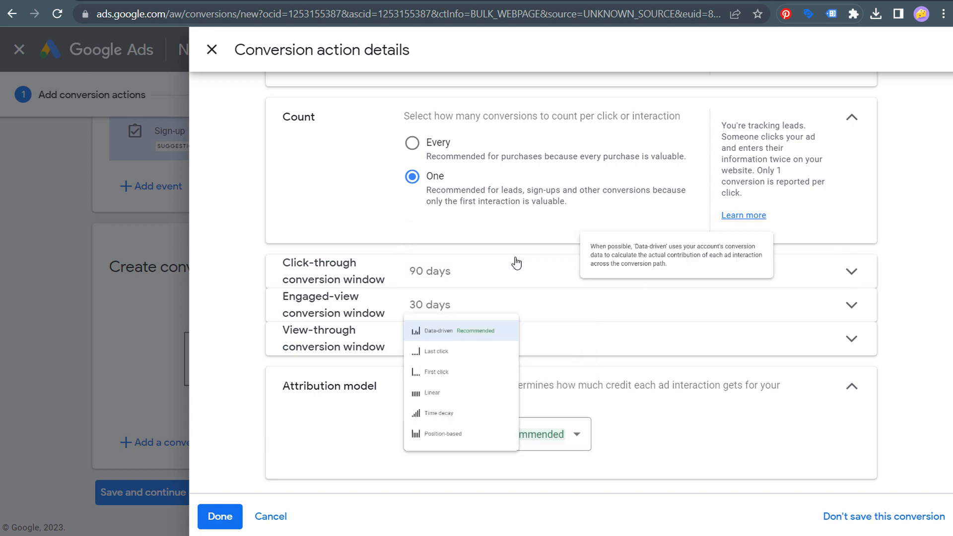
Step: Finish the conversion action details, then save the manual conversion action and continue to the setup instructions
click(221, 517)
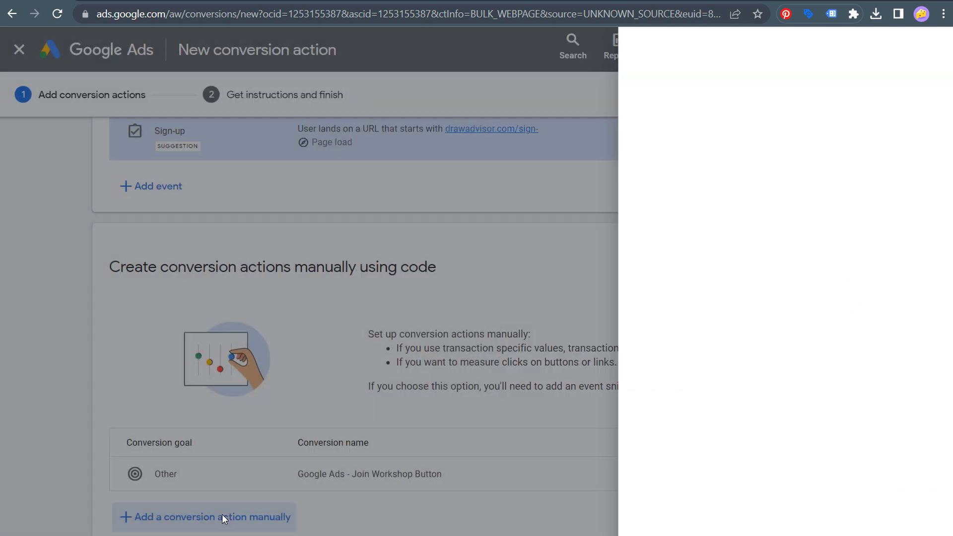
scroll(551, 311, down, 2)
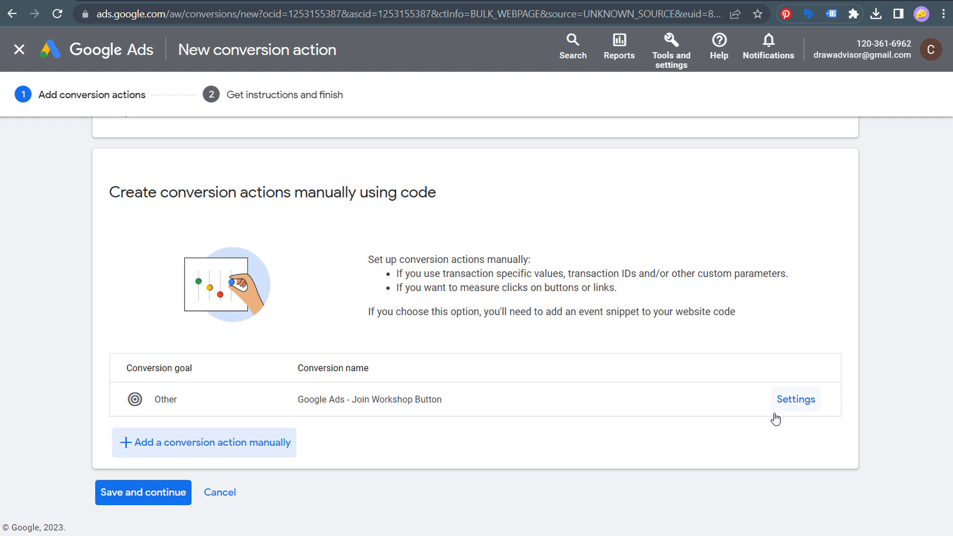
click(150, 495)
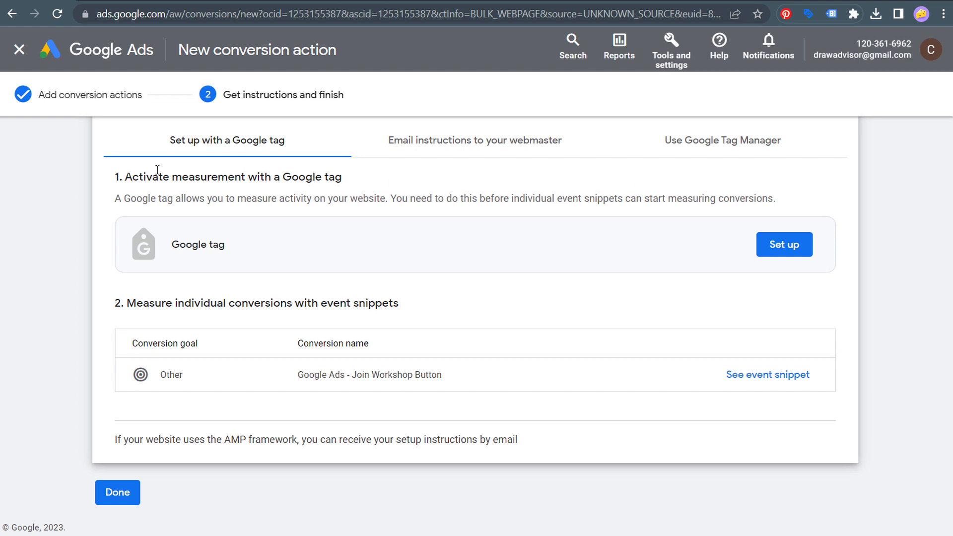
Step: Open the Google tag setup and copy the tag code for manual installation
drag(139, 177, 277, 174)
click(312, 175)
click(789, 245)
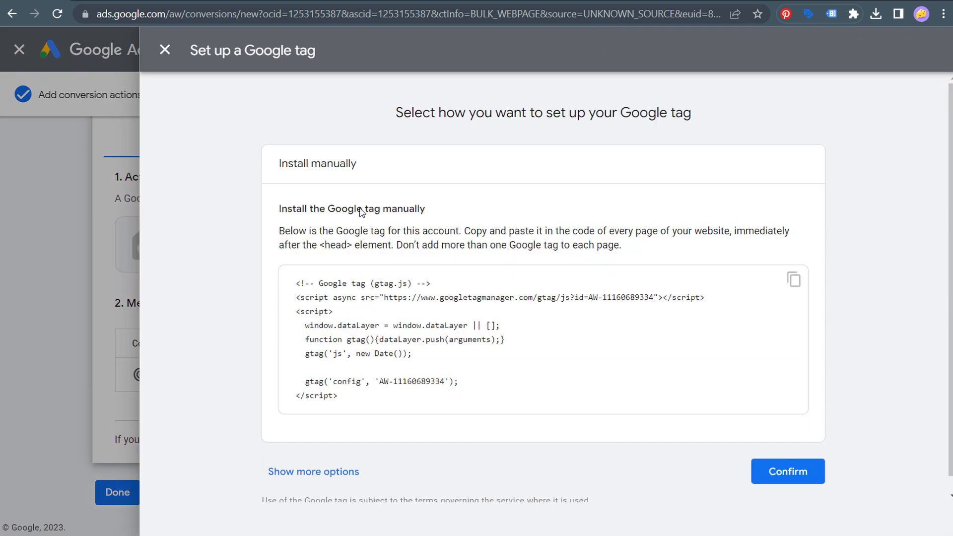
click(794, 279)
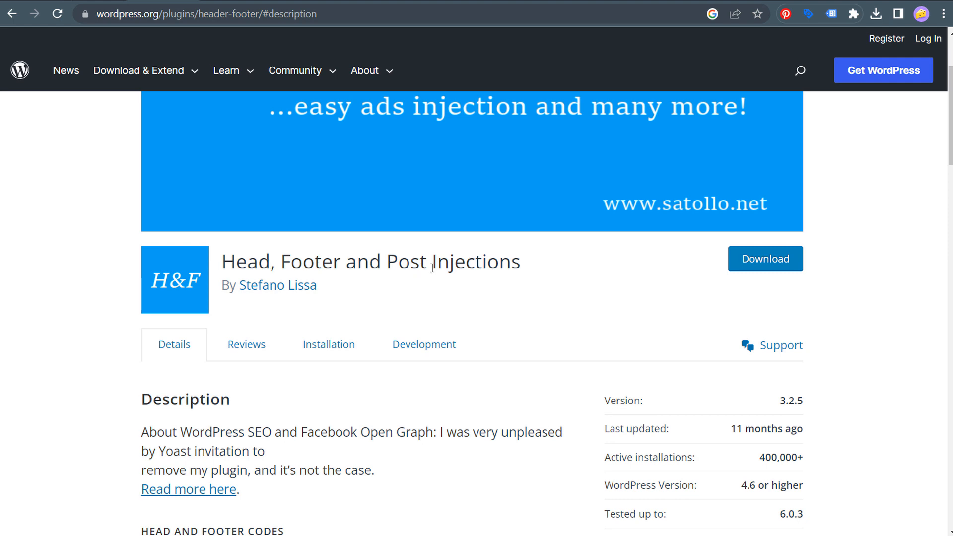
Step: Switch to the drawadvisor.com WordPress admin and open the settings of the Head, Footer and Post Injections plugin
click(218, 2)
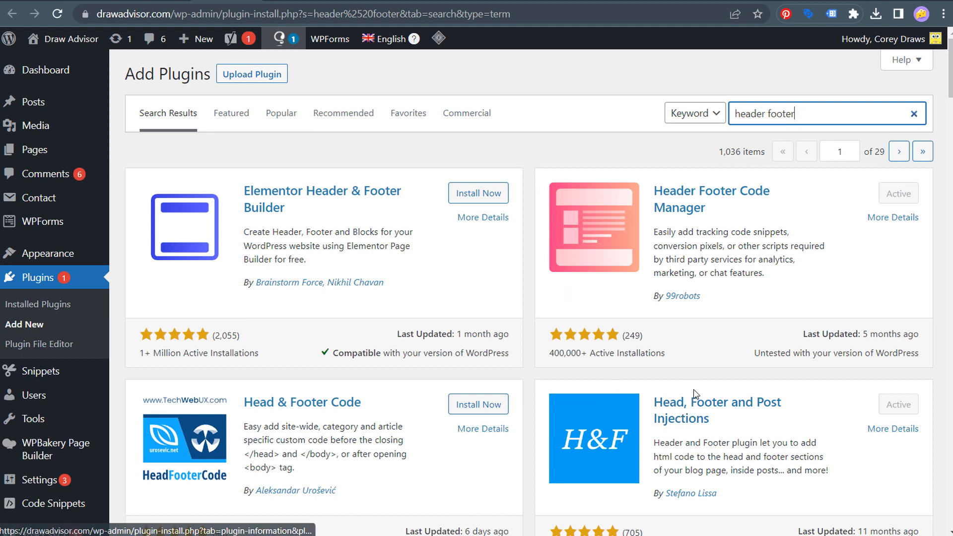
scroll(327, 278, down, 1)
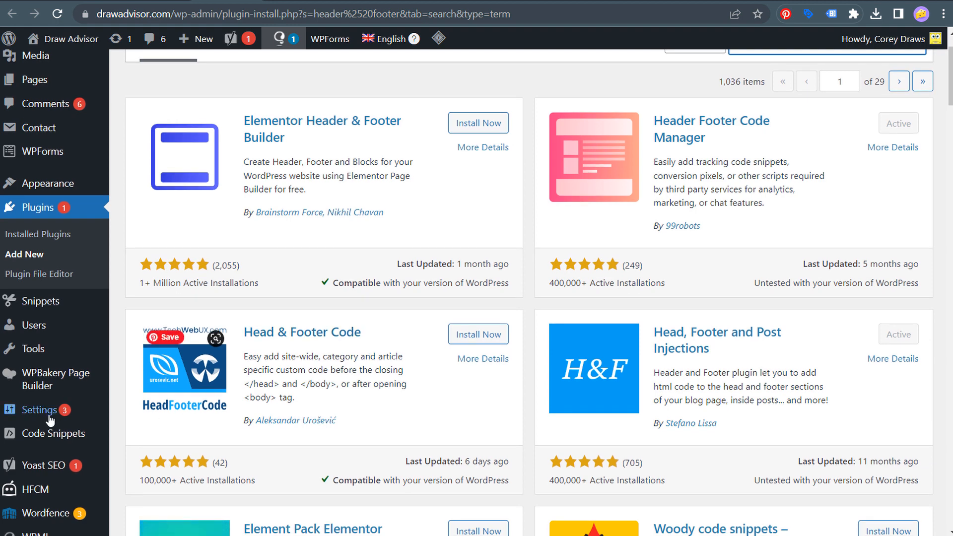
mouse_move(49, 419)
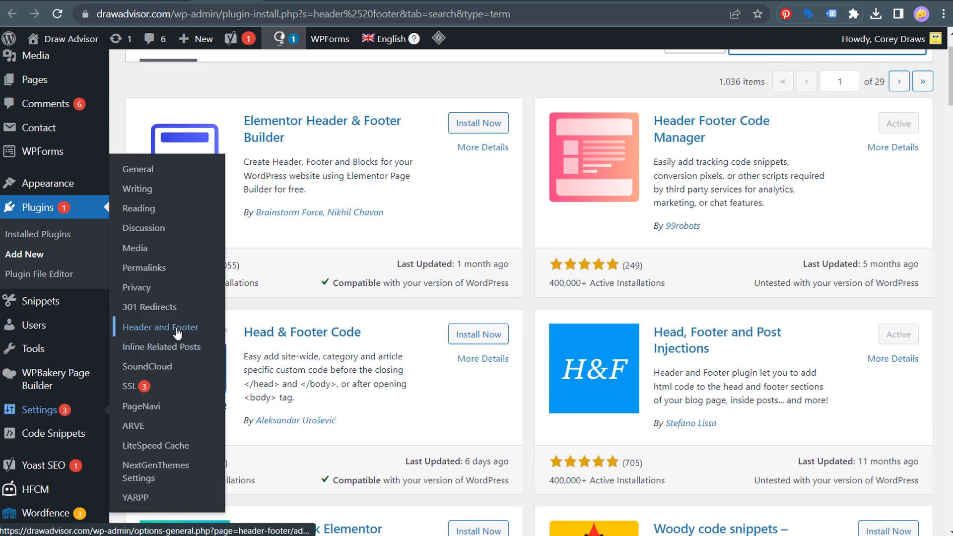
click(159, 330)
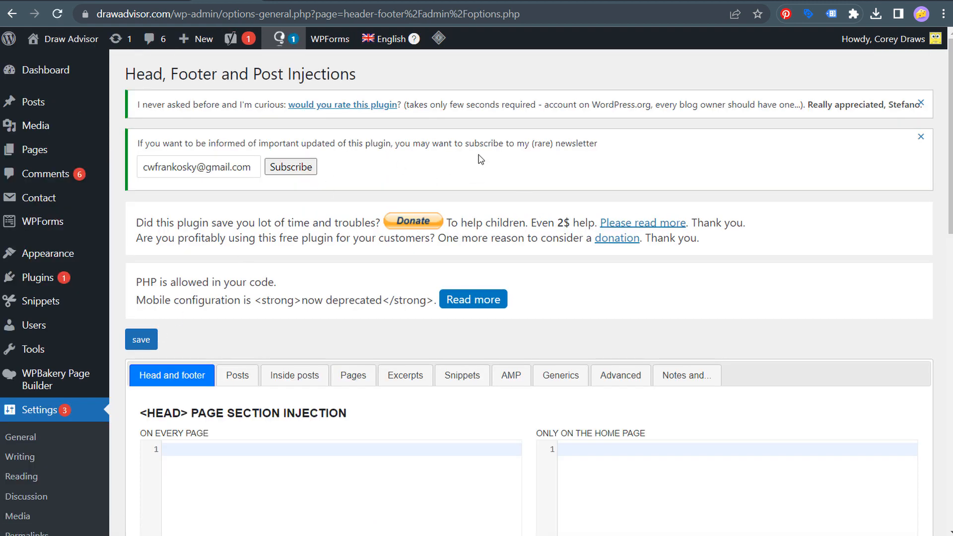
Step: Paste the copied Google tag into the head section injection for every page and save the plugin settings
scroll(496, 154, down, 4)
click(259, 258)
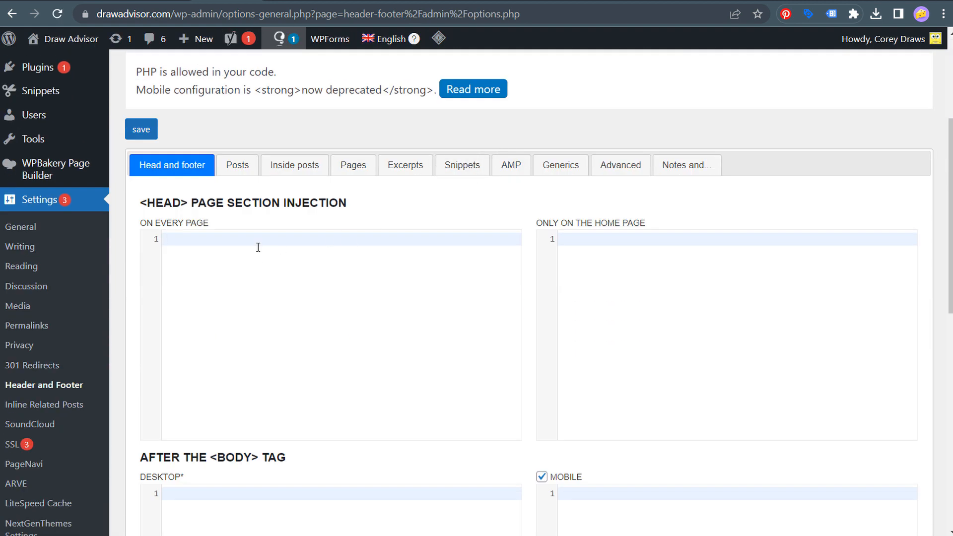
key(ctrl+v)
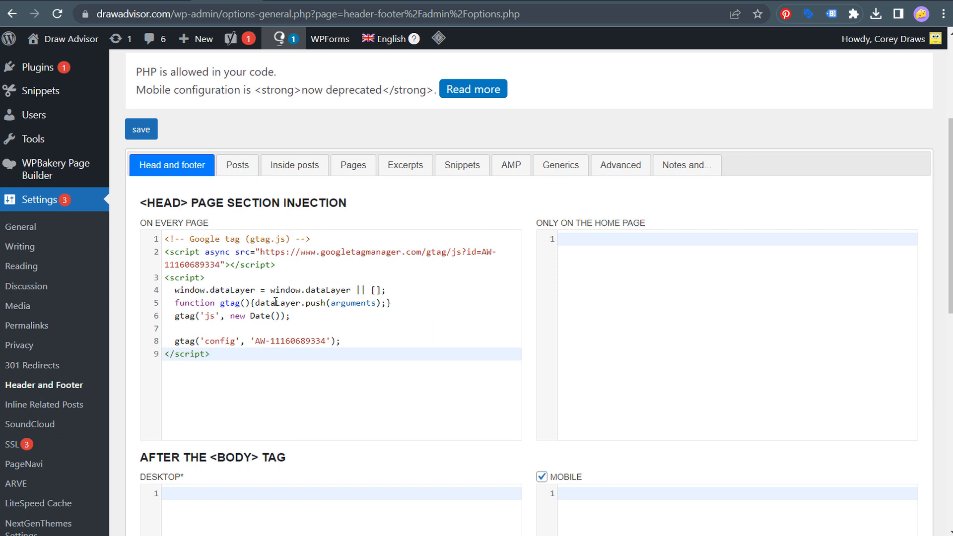
scroll(446, 334, down, 10)
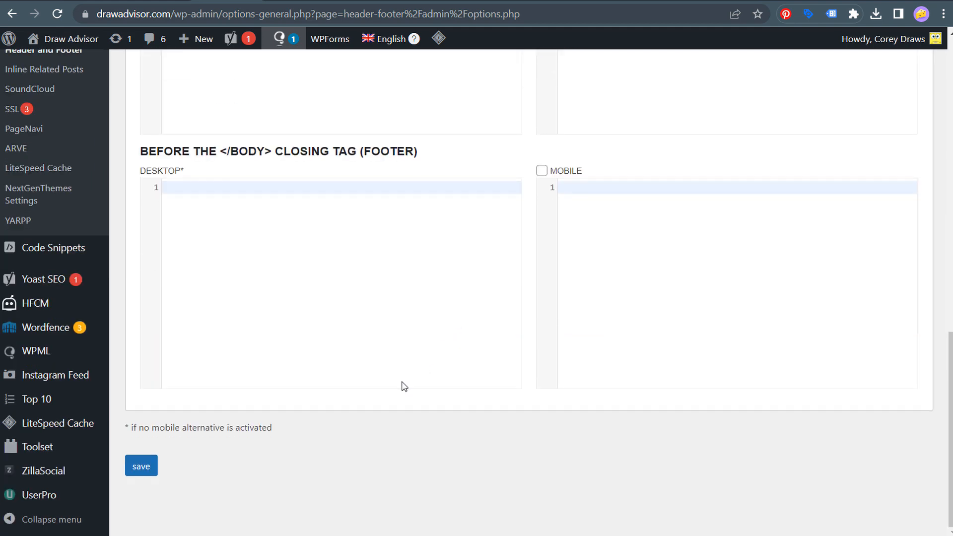
click(141, 474)
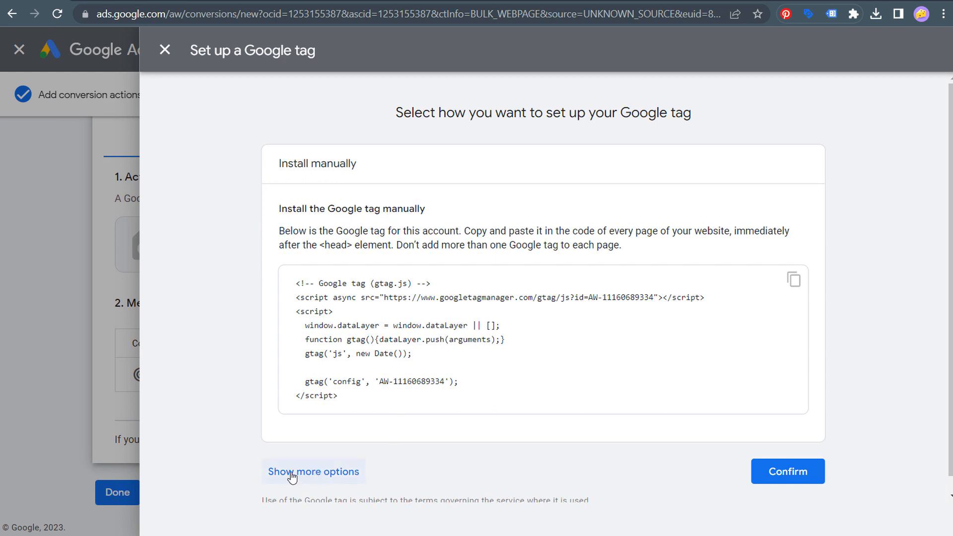
Step: In Google Ads, review the alternative Google tag setup options, including the installation instructions for a CMS or website builder
scroll(315, 478, down, 1)
click(304, 463)
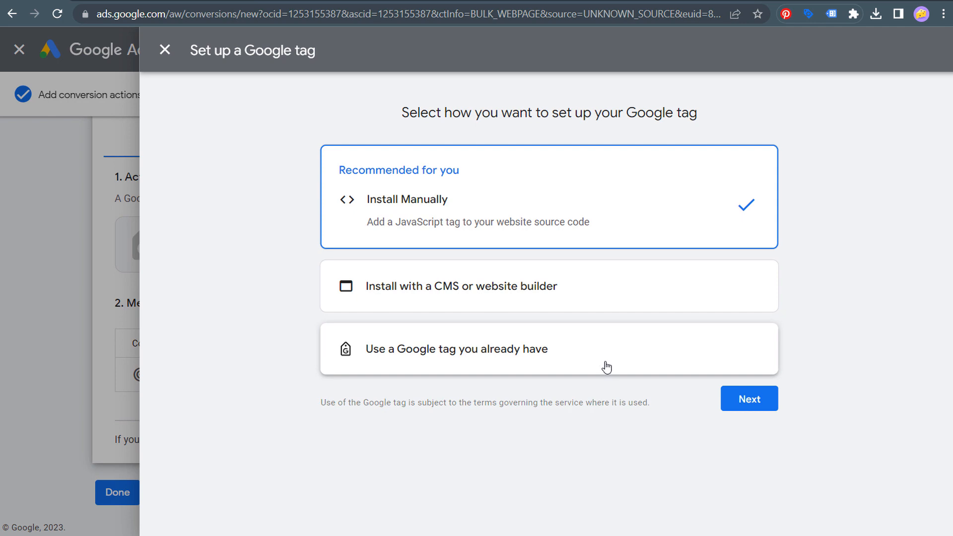
click(440, 291)
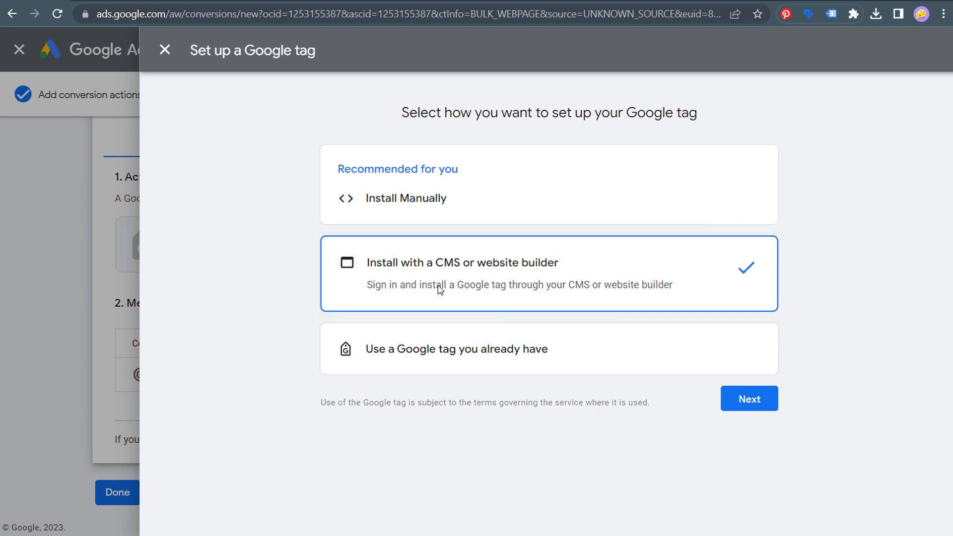
click(735, 403)
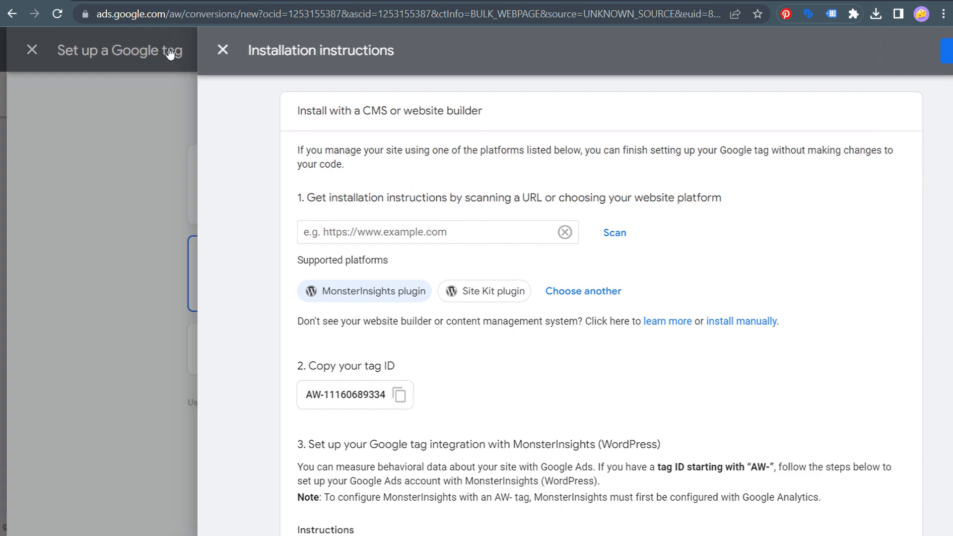
click(171, 52)
Step: Choose manual installation for the Google tag and confirm the tag setup
click(544, 192)
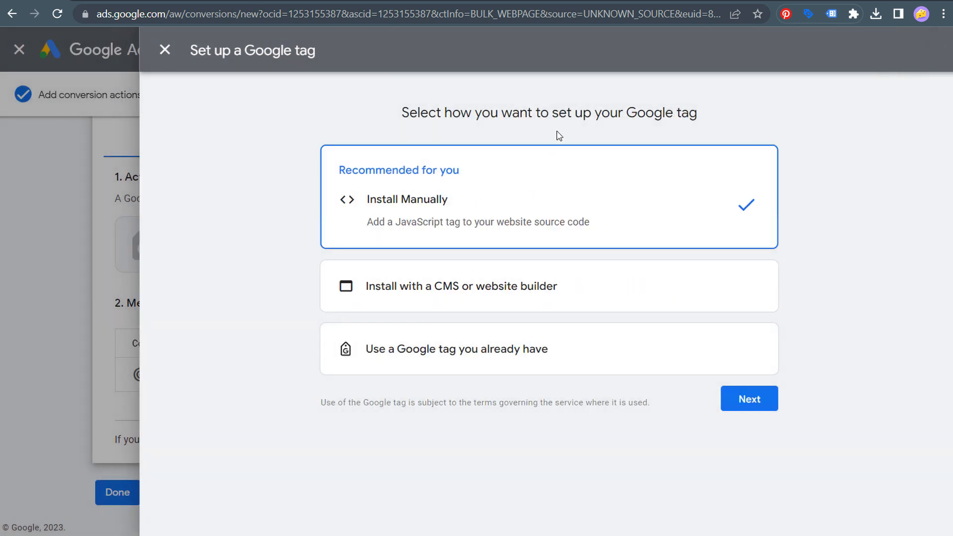
click(747, 404)
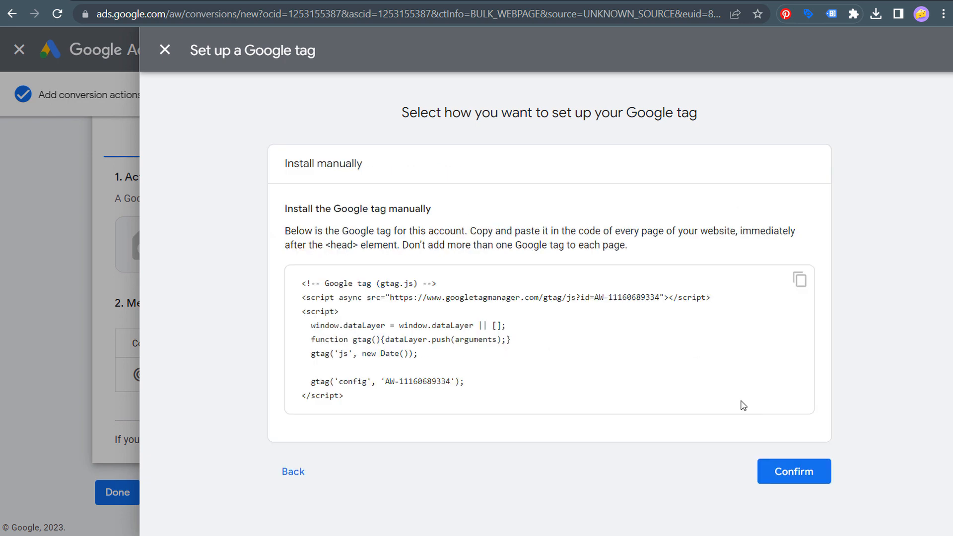
click(797, 472)
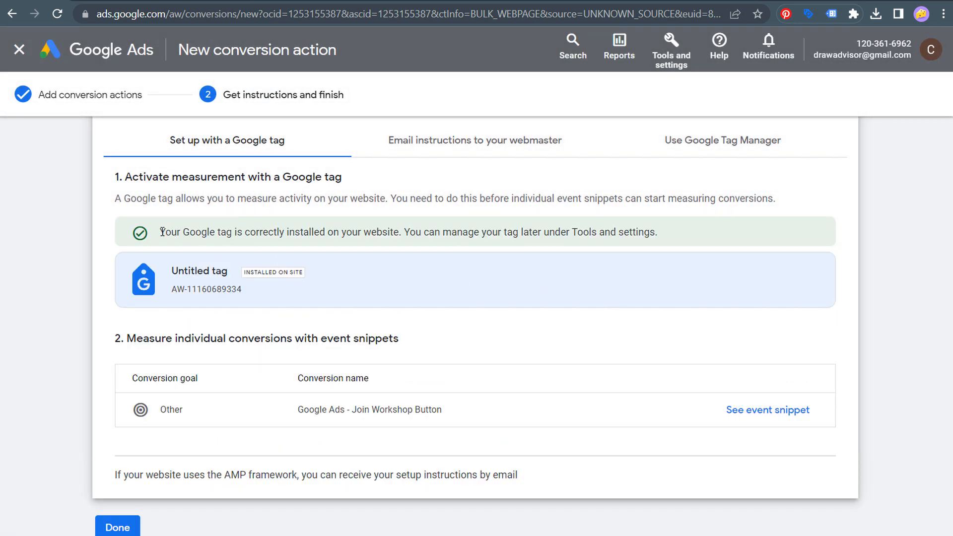
Step: Check the Google tag's installation status and the section on measuring individual conversions with event snippets
drag(162, 232, 671, 236)
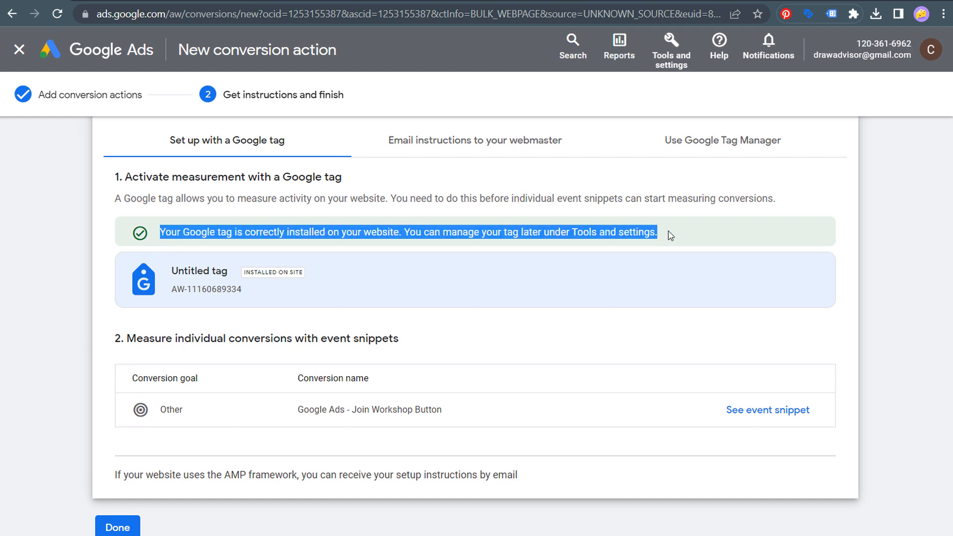
click(719, 233)
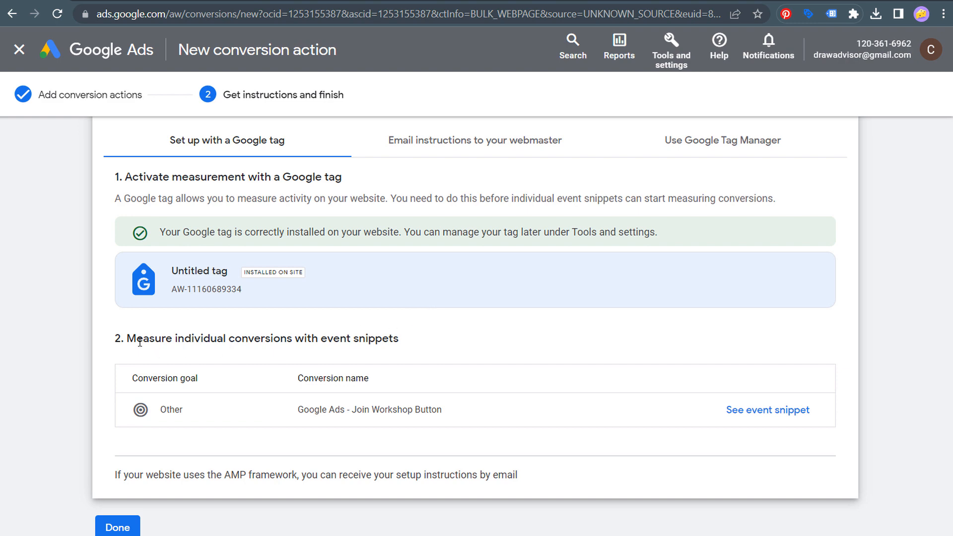
drag(130, 340, 422, 341)
click(447, 342)
Step: Open the event snippet for the 'Google Ads - Join Workshop Button' conversion, set it to track clicks, and copy the code
click(775, 411)
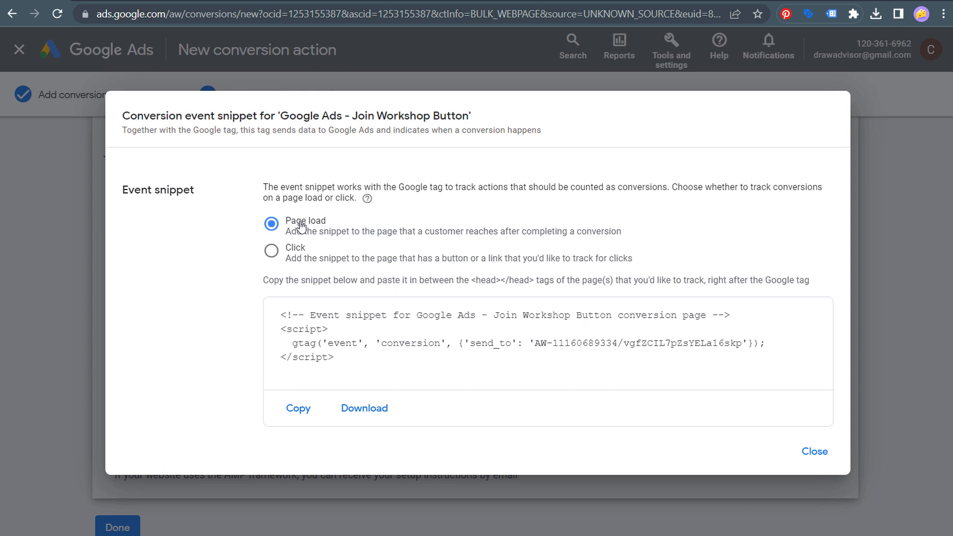
click(272, 251)
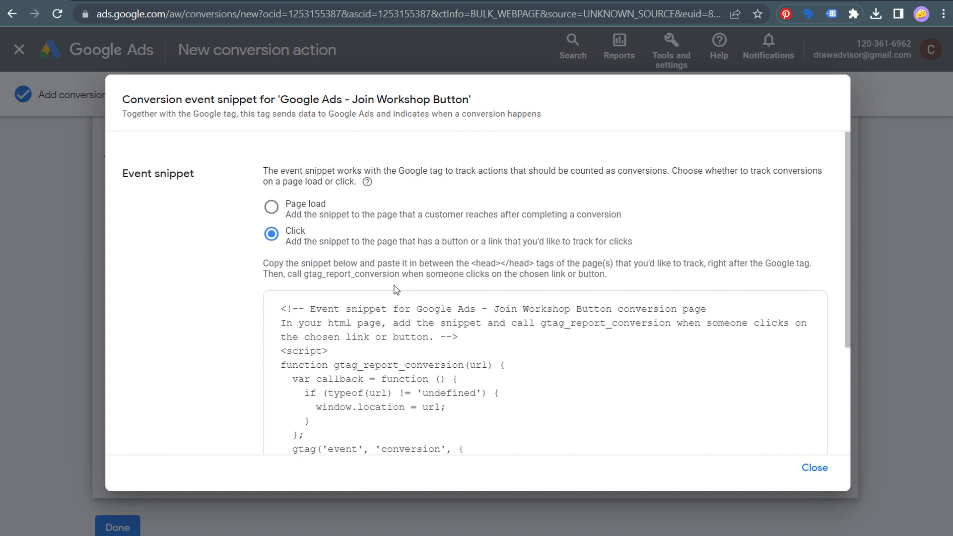
scroll(396, 290, down, 3)
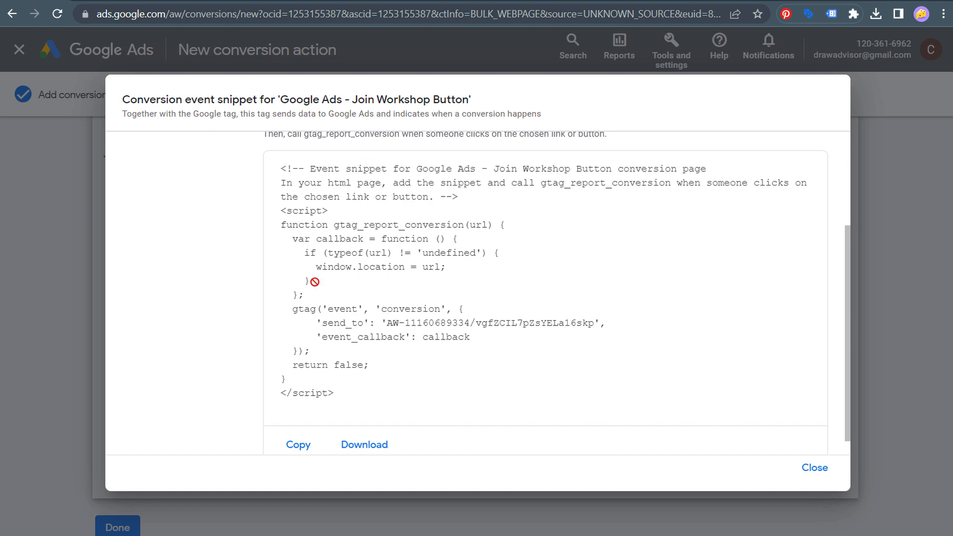
click(287, 456)
Step: In the WordPress plugin settings, add the click event snippet below the Google tag in the every-page head code and save
click(226, 1)
scroll(571, 298, down, 3)
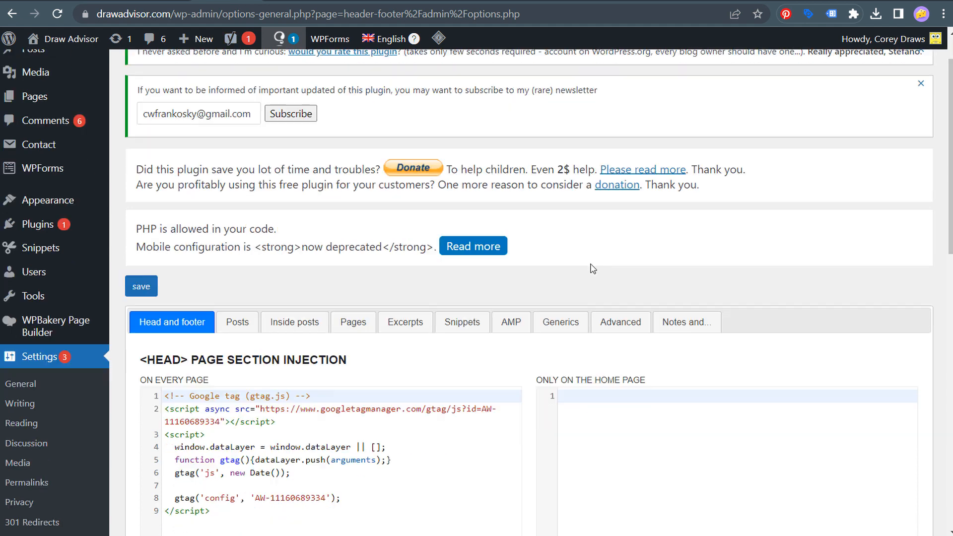
drag(200, 311, 323, 439)
click(322, 439)
drag(148, 273, 396, 272)
click(280, 417)
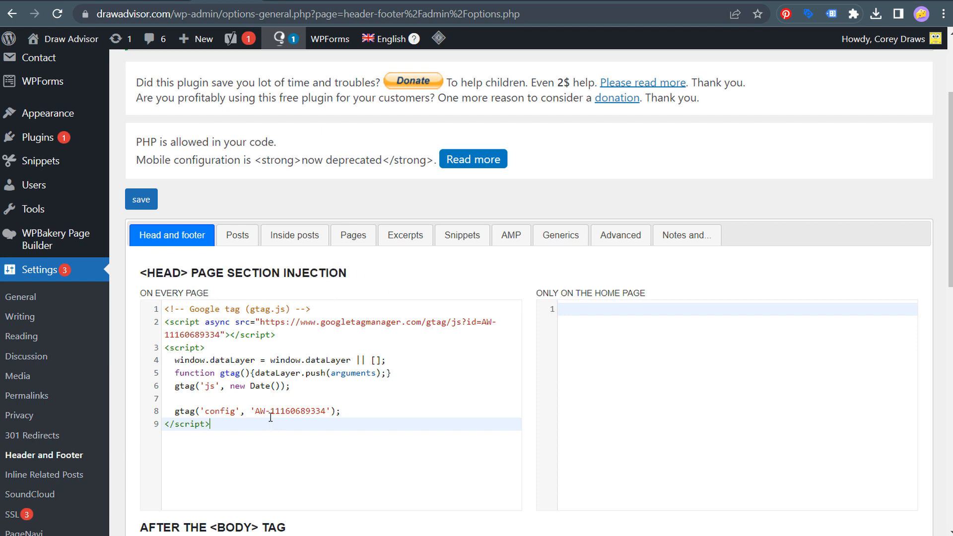
key(Return)
key(Return)
key(ctrl+v)
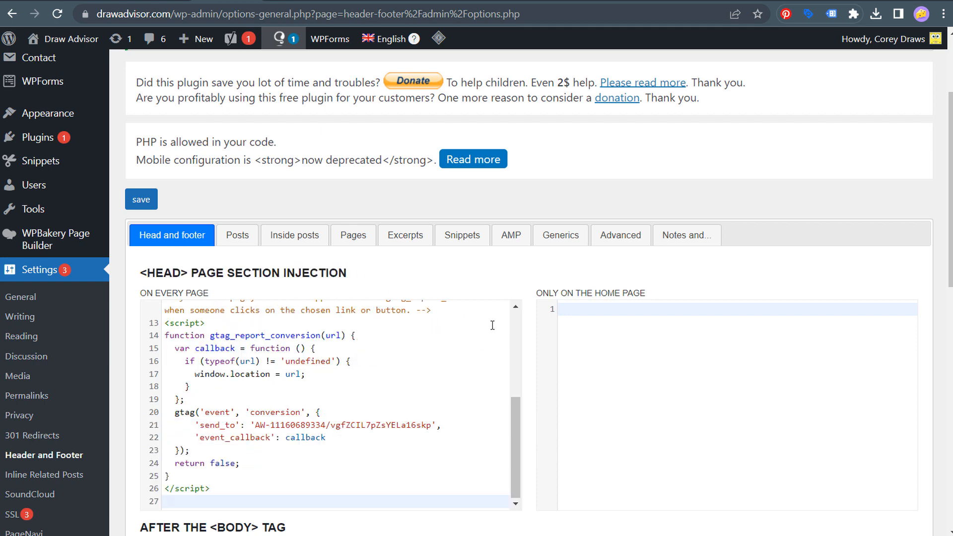
scroll(532, 325, down, 3)
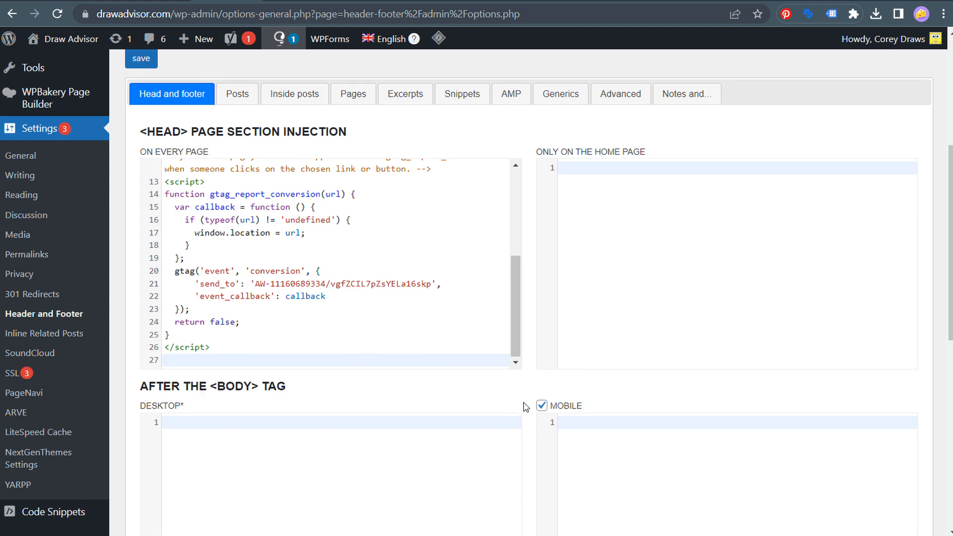
scroll(528, 407, down, 10)
click(137, 469)
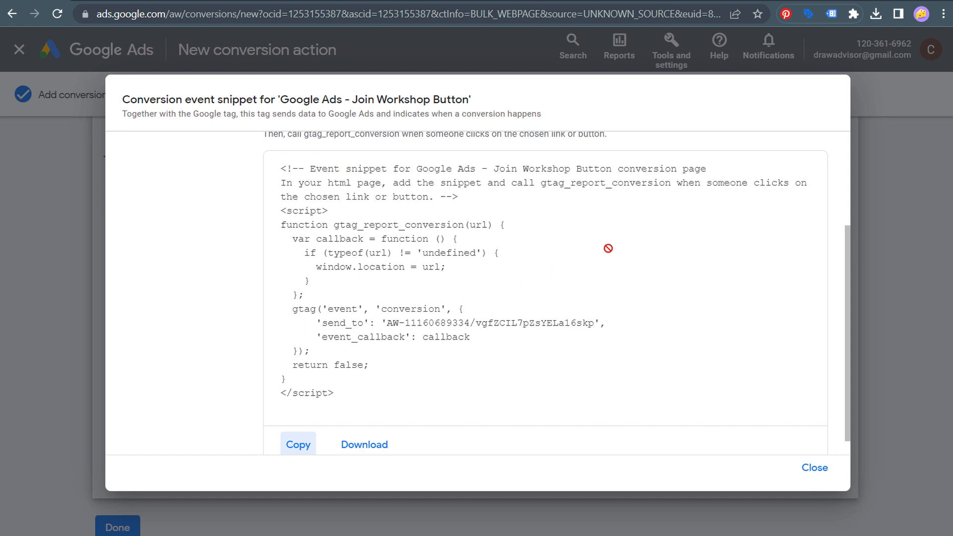
Step: Back in Google Ads, read the snippet placement instructions and the note about calling gtag_report_conversion on the chosen button
scroll(592, 248, up, 2)
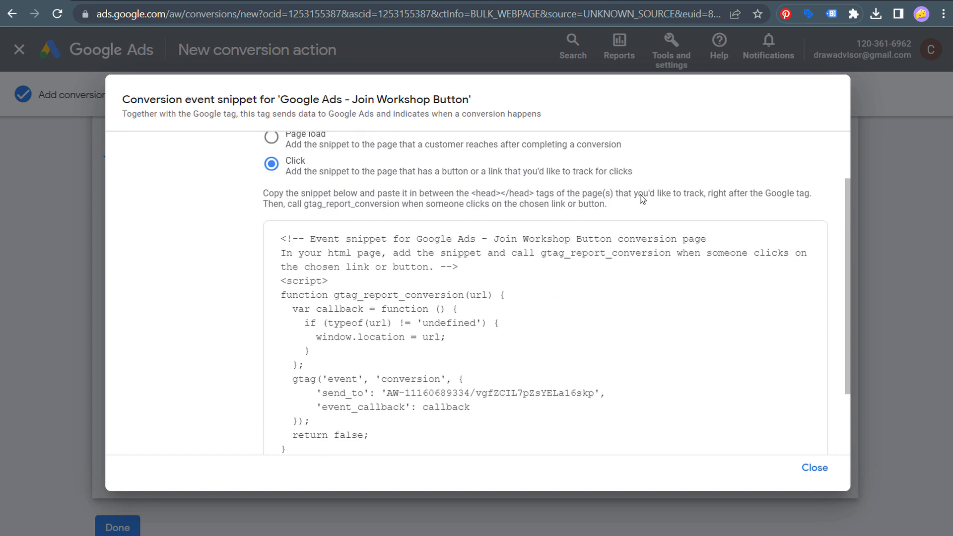
drag(263, 193, 812, 193)
click(813, 193)
drag(303, 204, 617, 206)
click(625, 210)
drag(304, 204, 399, 204)
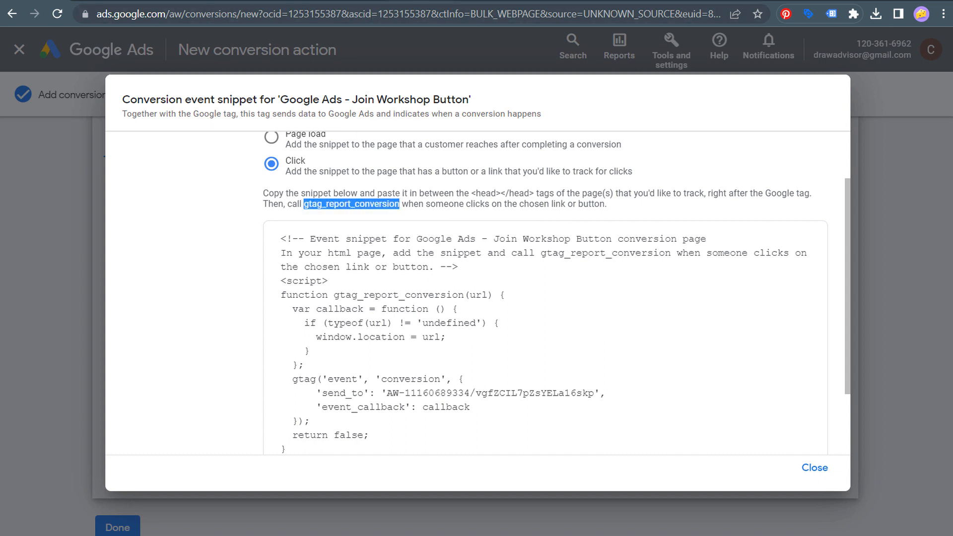
Step: Switch to the drawing workshop sign-up page, open it for editing in WordPress, and change to the code editor
key(ctrl+Tab)
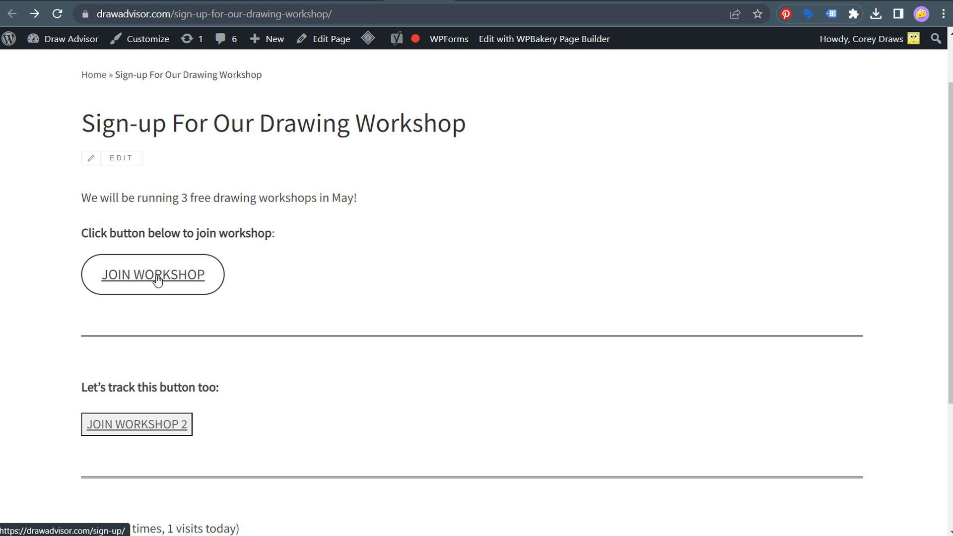
click(321, 44)
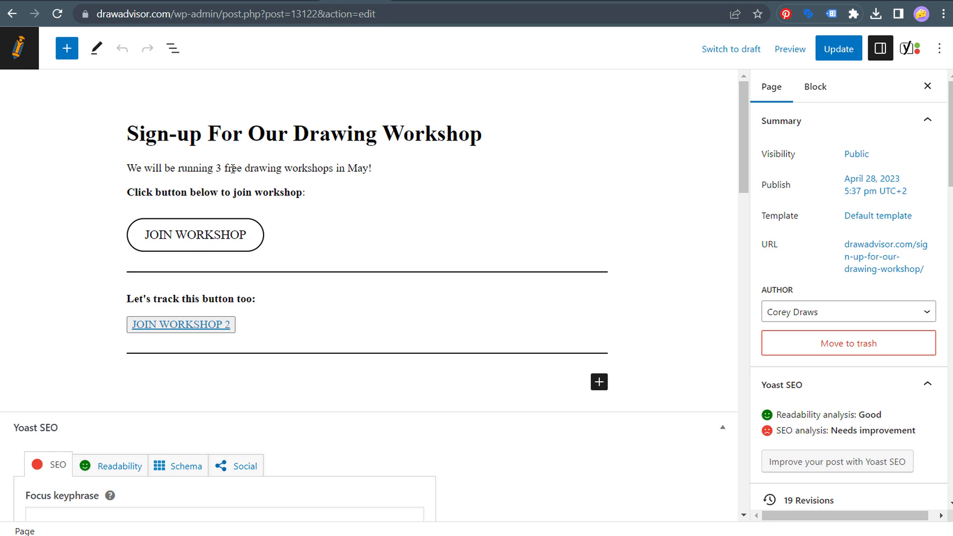
click(939, 52)
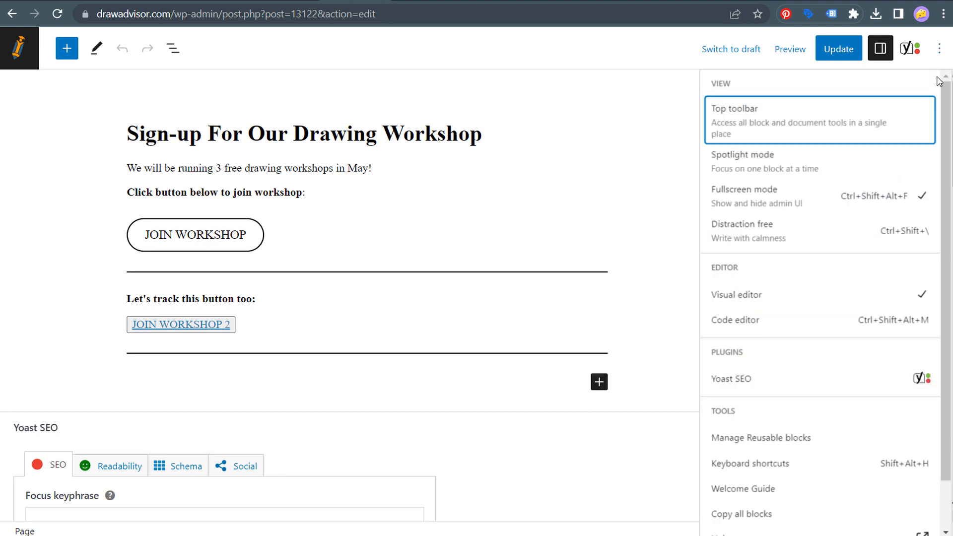
click(802, 323)
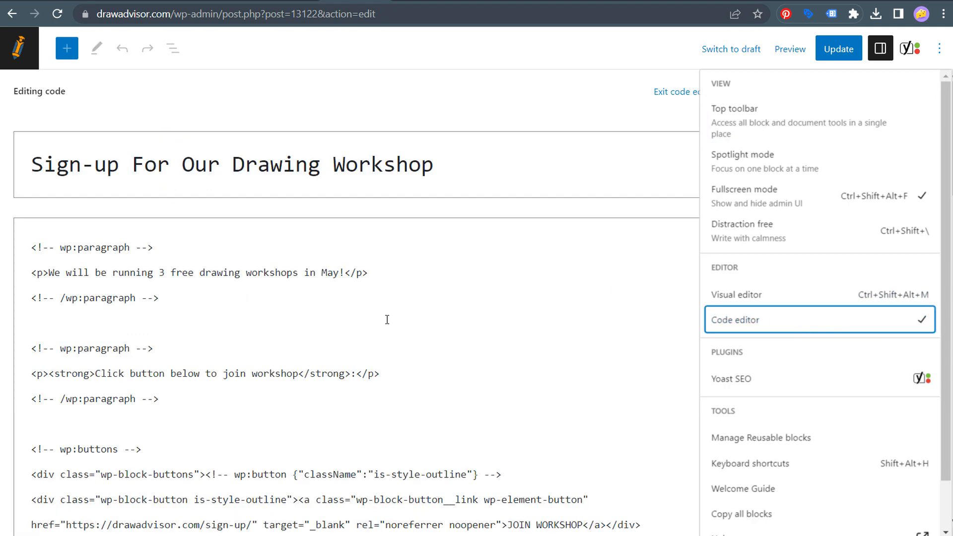
click(387, 319)
Step: Examine the page code to locate the link tag of the JOIN WORKSHOP button and the button tag of JOIN WORKSHOP 2
scroll(503, 319, down, 5)
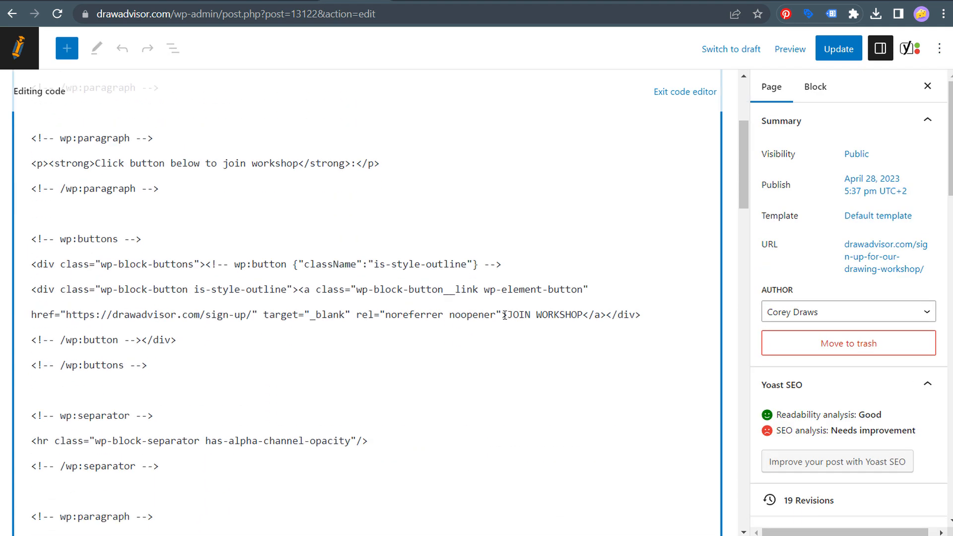
drag(507, 315, 582, 316)
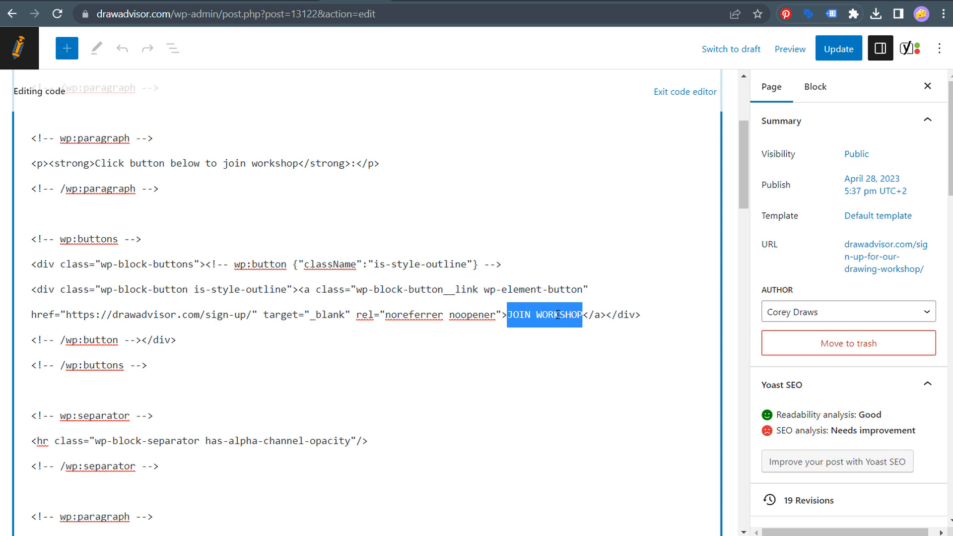
click(292, 317)
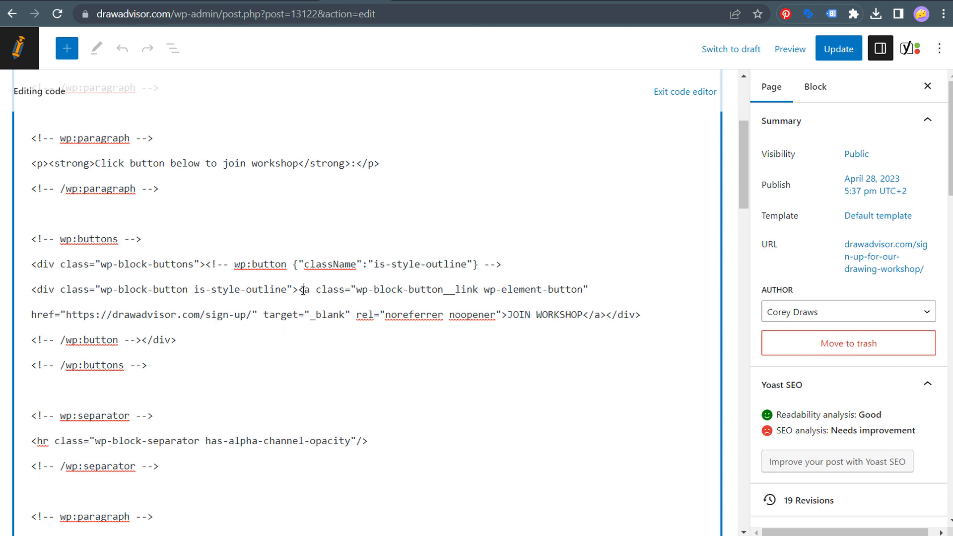
drag(303, 291, 590, 289)
click(545, 289)
scroll(515, 323, down, 7)
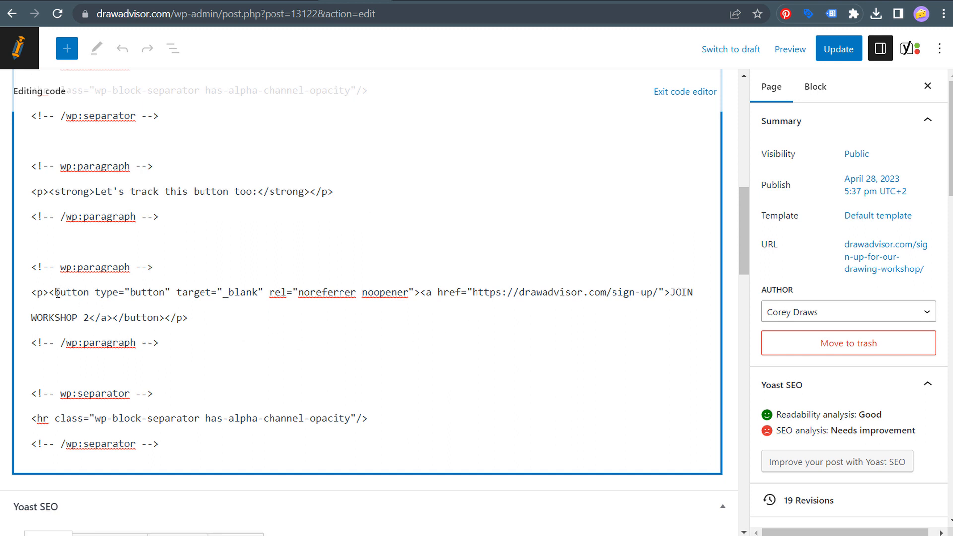
drag(57, 293, 275, 294)
click(322, 293)
scroll(441, 323, up, 5)
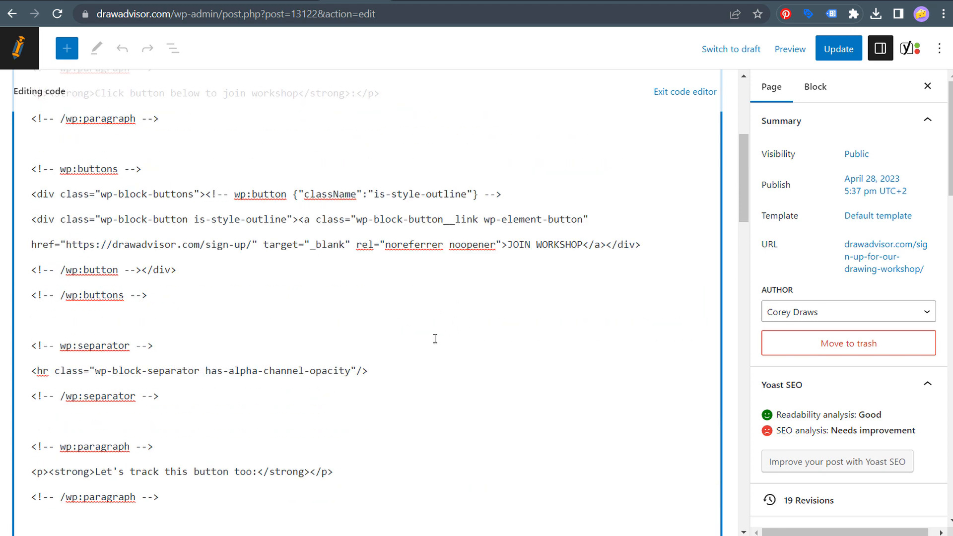
Step: Put the JOIN WORKSHOP link tag on its own lines in the page code, separated from the surrounding div tags
scroll(435, 338, down, 4)
scroll(227, 342, up, 4)
key(ctrl+v)
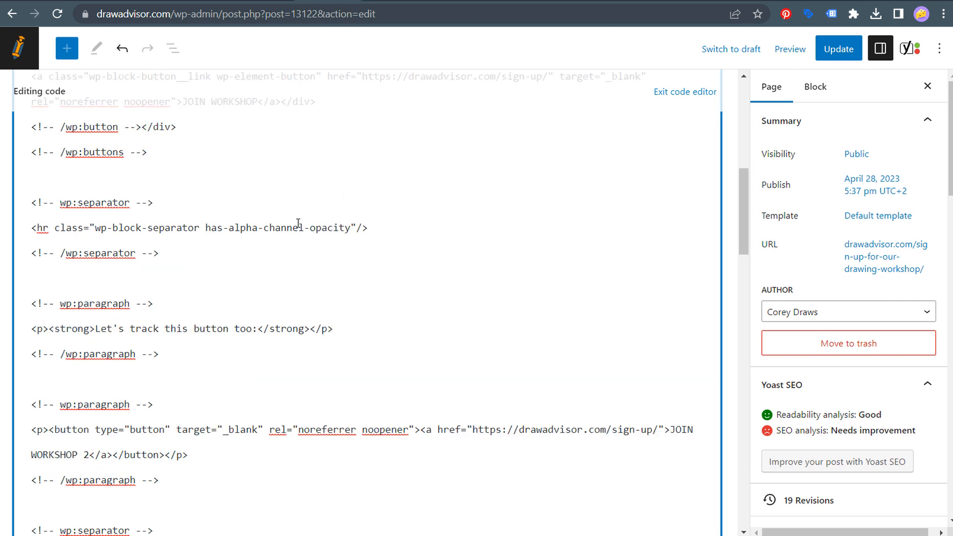
scroll(298, 224, up, 4)
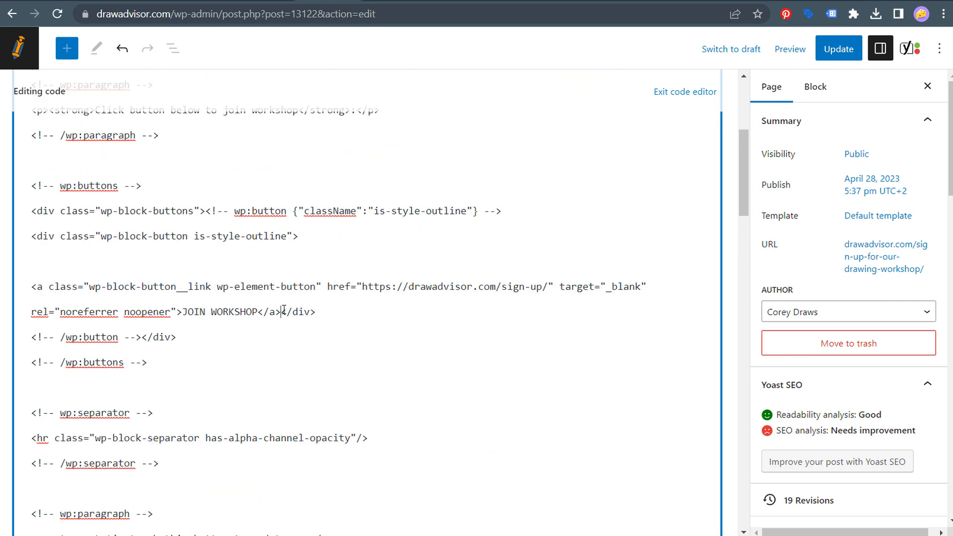
key(Return)
key(Return)
key(Return)
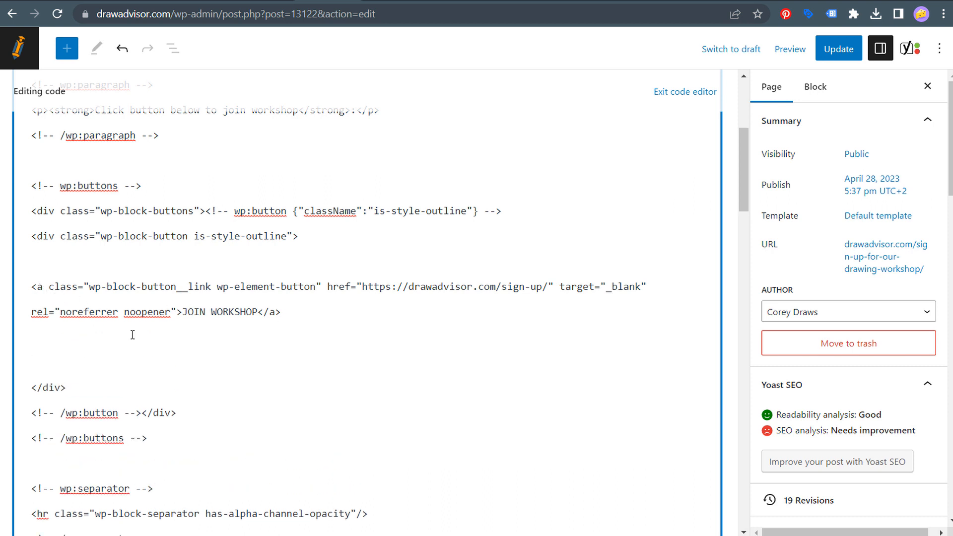
drag(327, 287, 548, 288)
click(509, 287)
key(ctrl+v)
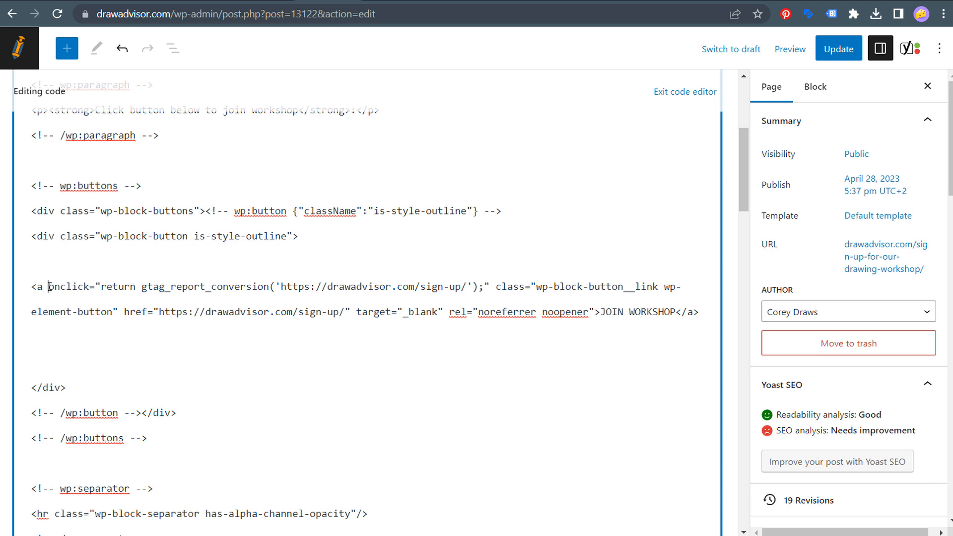
Step: Examine the onclick call's closing characters in the JOIN WORKSHOP link tag and compare its URL with the href address
drag(48, 287, 491, 288)
click(97, 287)
click(98, 287)
click(148, 289)
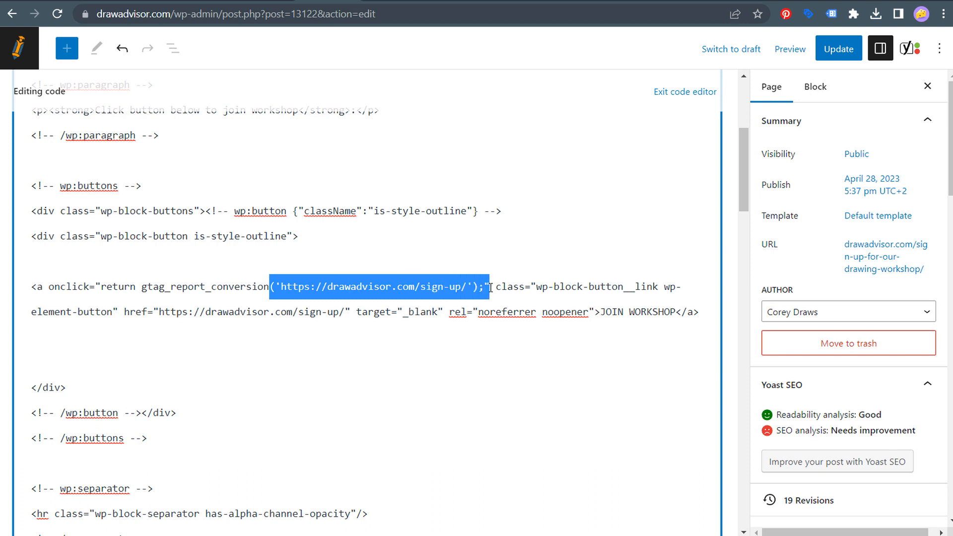
click(486, 288)
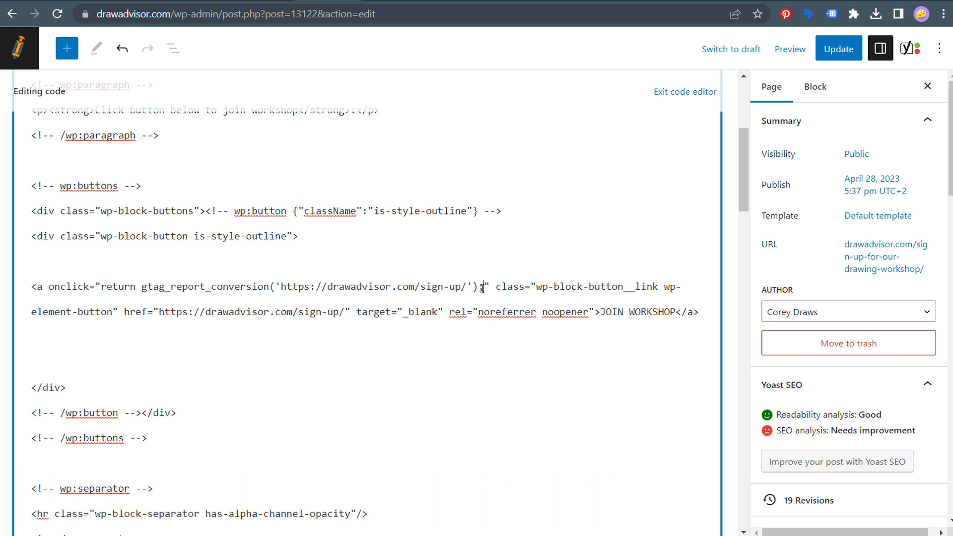
double_click(482, 288)
double_click(487, 286)
drag(281, 287, 467, 287)
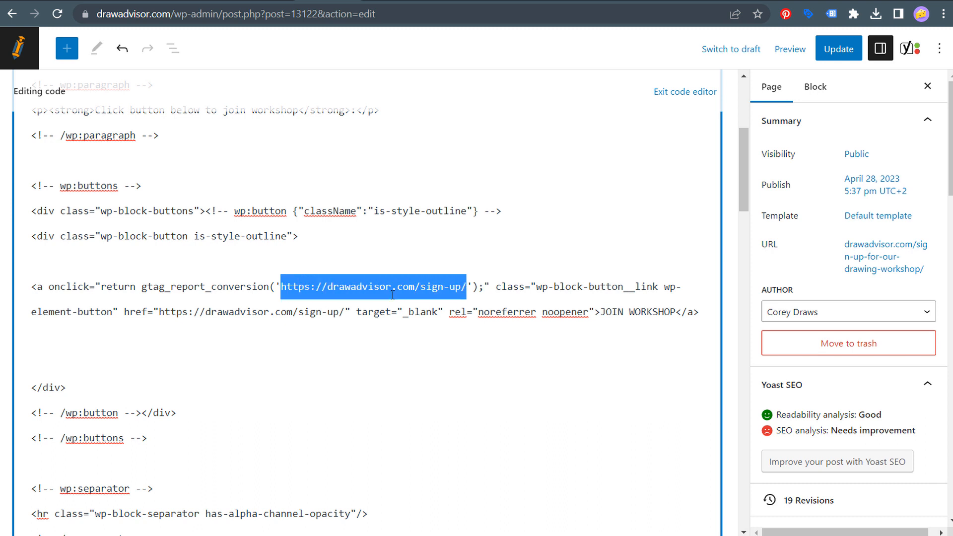
drag(160, 312, 346, 309)
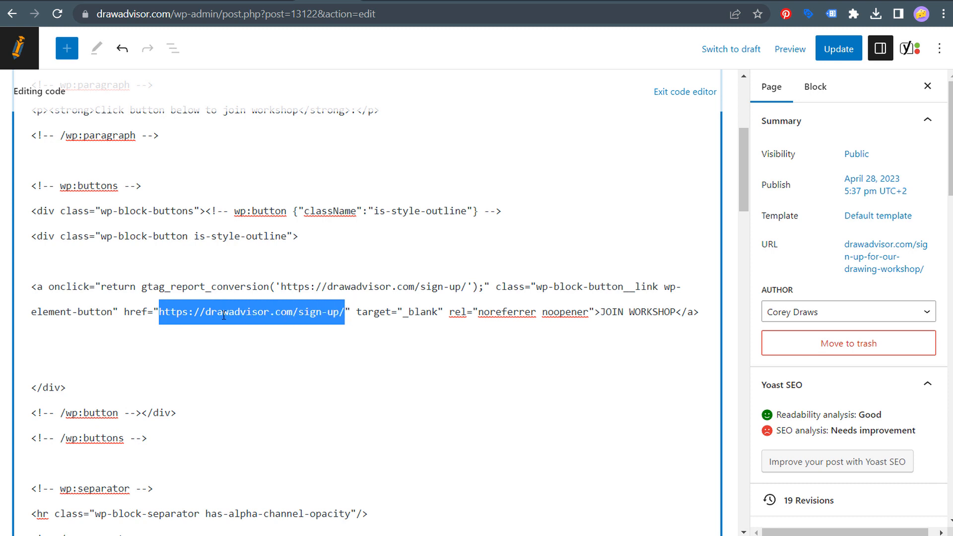
click(328, 291)
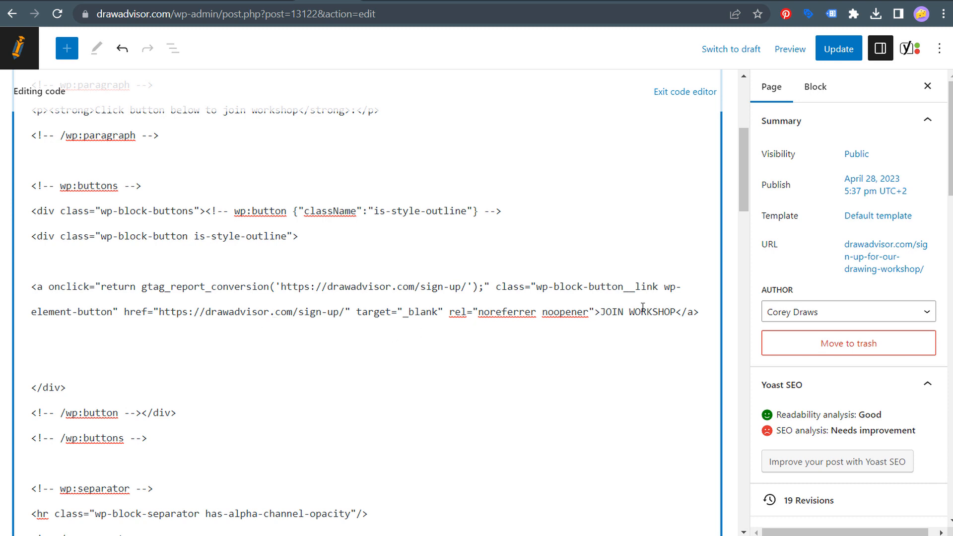
drag(605, 311, 658, 312)
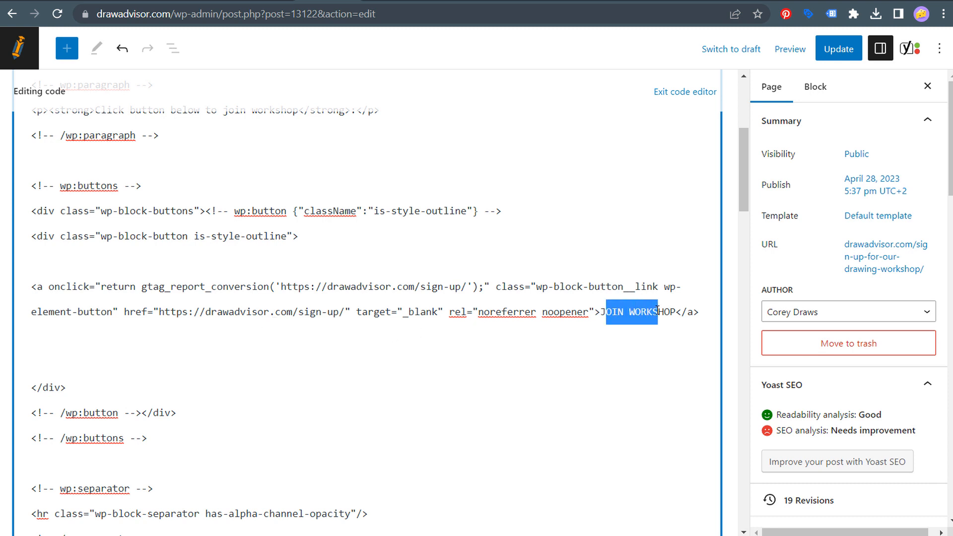
click(654, 313)
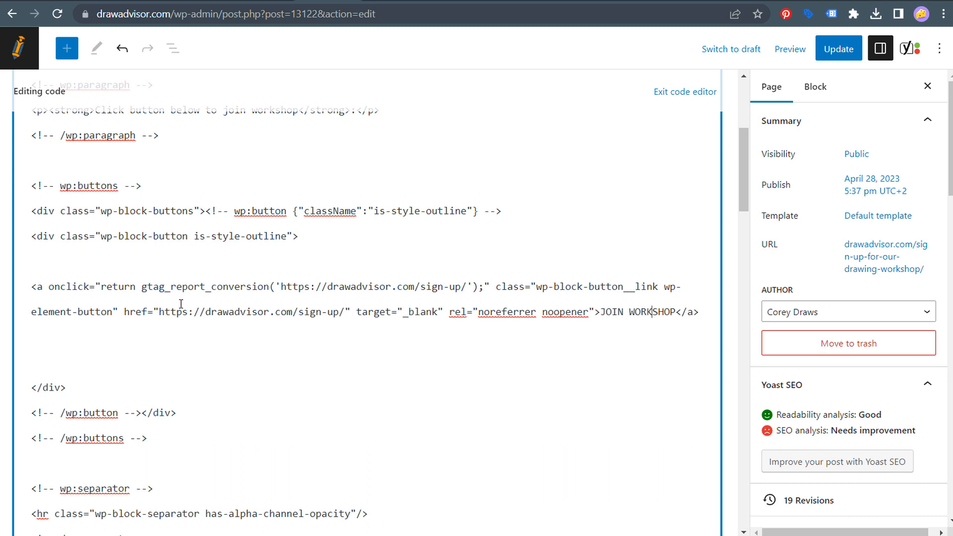
Step: Remove the extra blank lines around the JOIN WORKSHOP link tag and review its onclick code and button text
scroll(349, 256, down, 2)
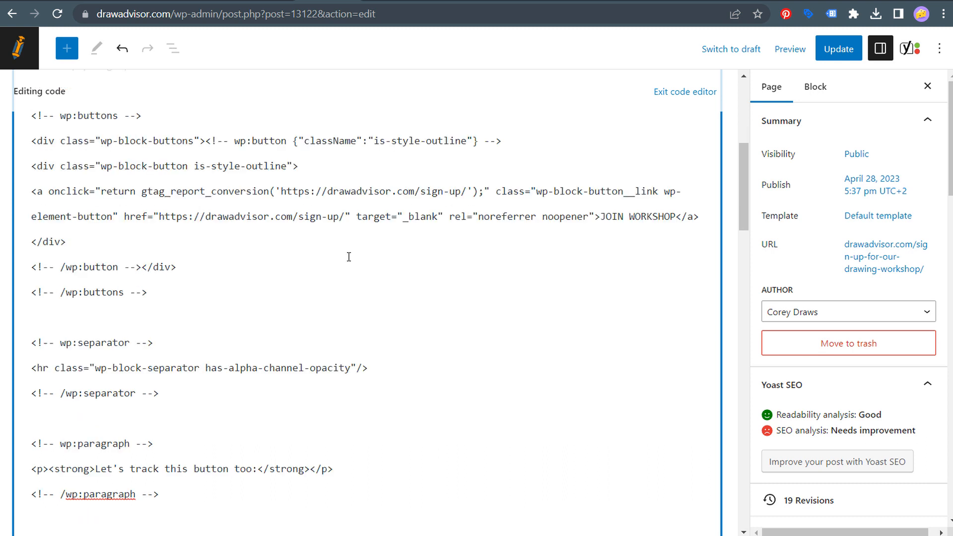
drag(30, 191, 490, 184)
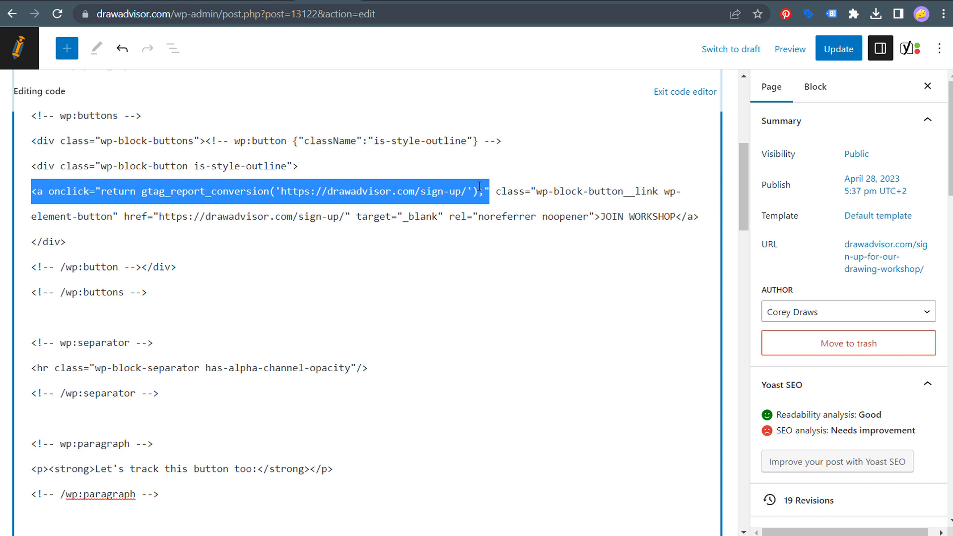
click(392, 193)
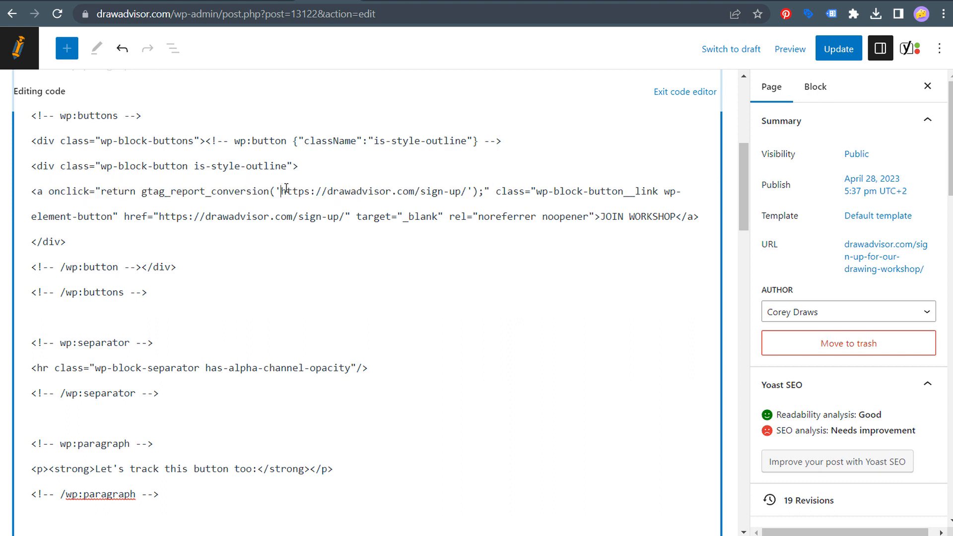
drag(286, 188, 461, 191)
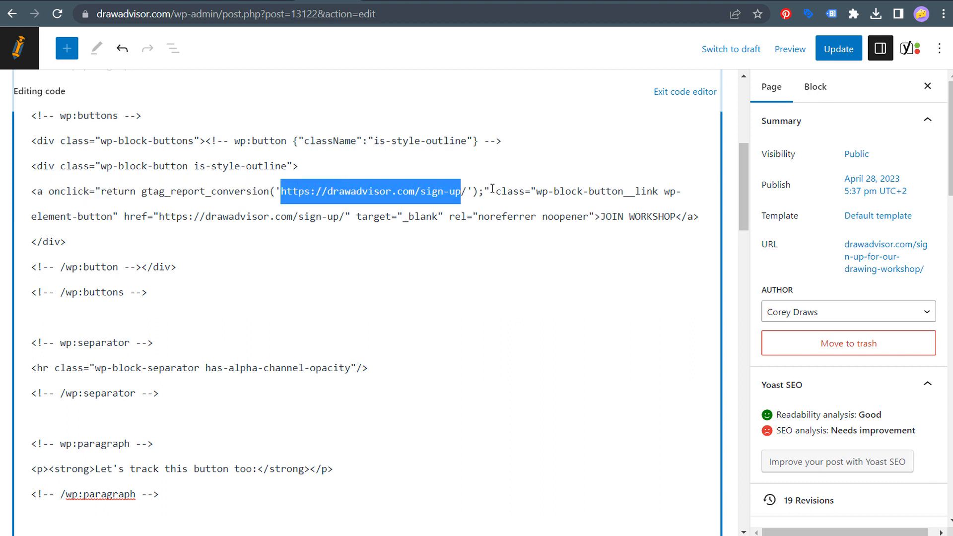
click(494, 190)
drag(602, 214, 677, 210)
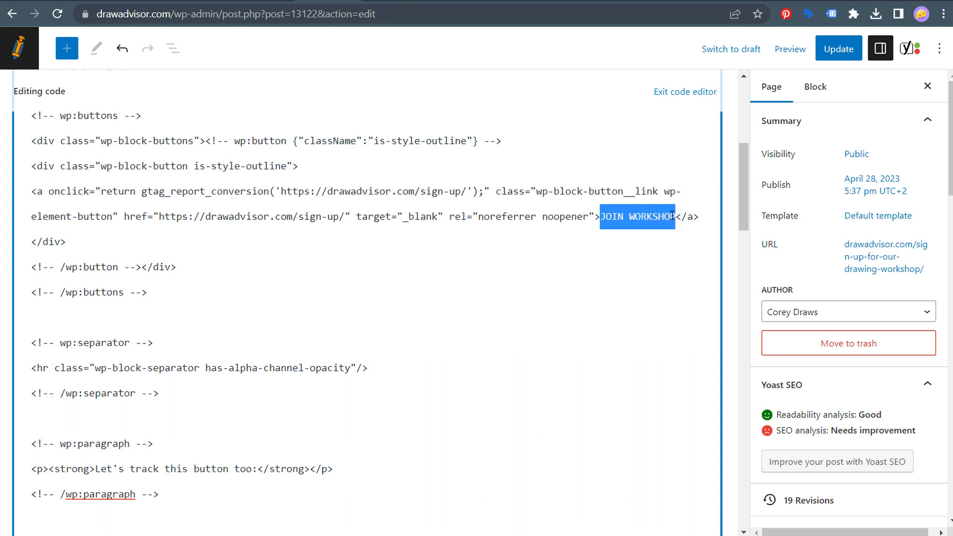
click(120, 216)
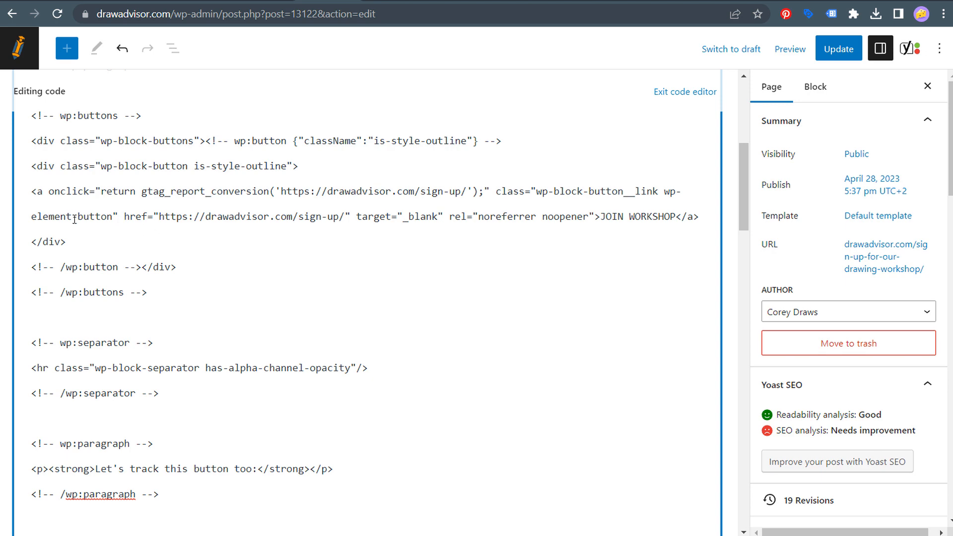
drag(49, 191, 448, 180)
click(448, 188)
Step: Find the JOIN WORKSHOP 2 button tag and examine its type, target and rel attributes and its button text
scroll(444, 257, down, 3)
scroll(444, 257, down, 5)
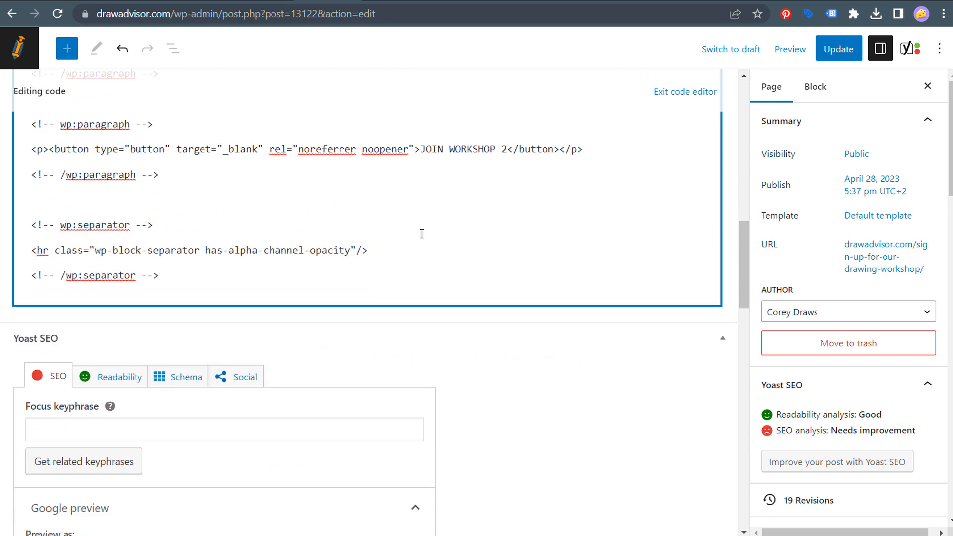
scroll(581, 240, up, 1)
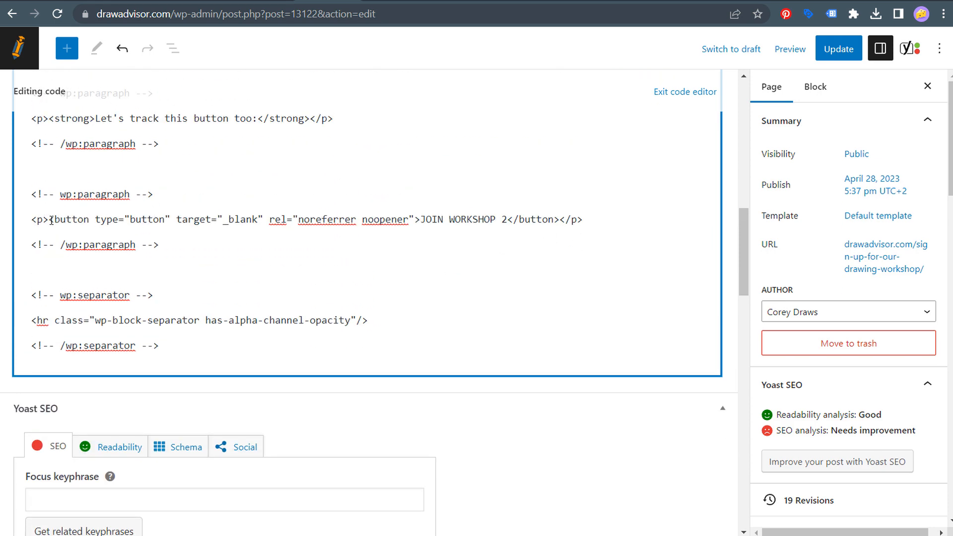
drag(51, 221, 171, 218)
click(70, 221)
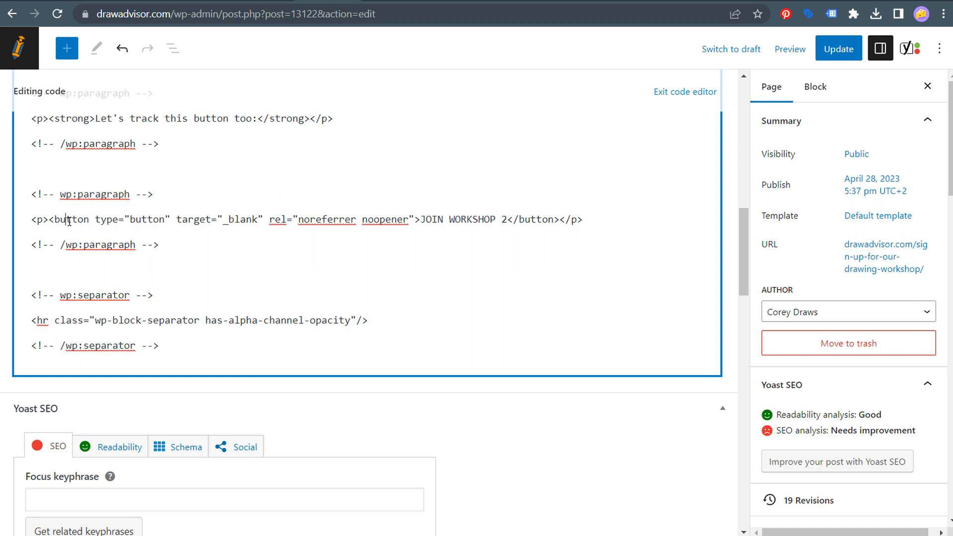
click(101, 222)
drag(181, 220, 408, 219)
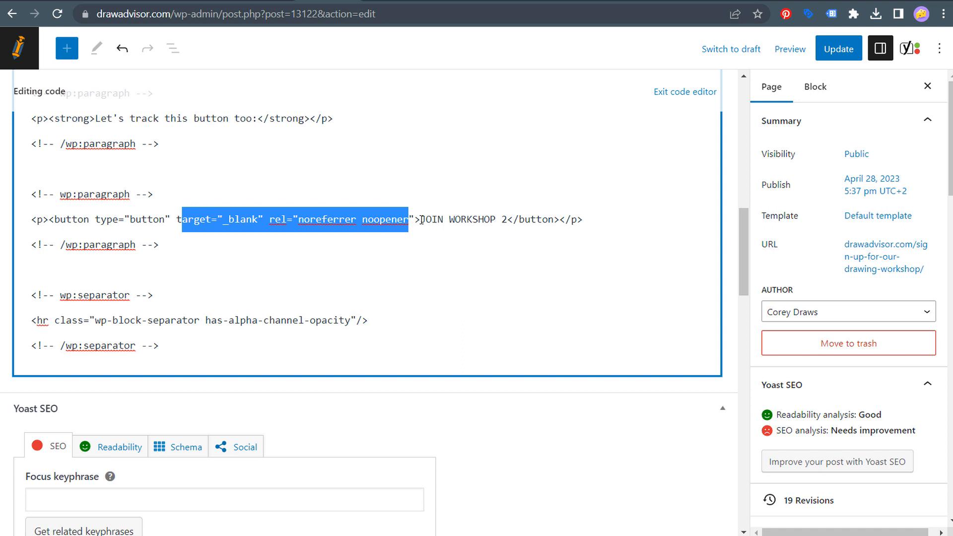
click(422, 220)
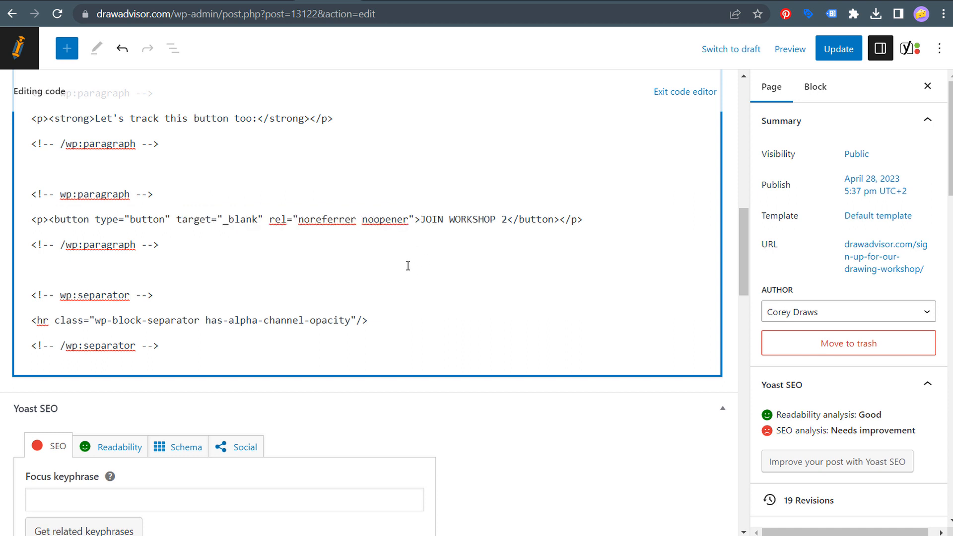
drag(421, 220, 510, 219)
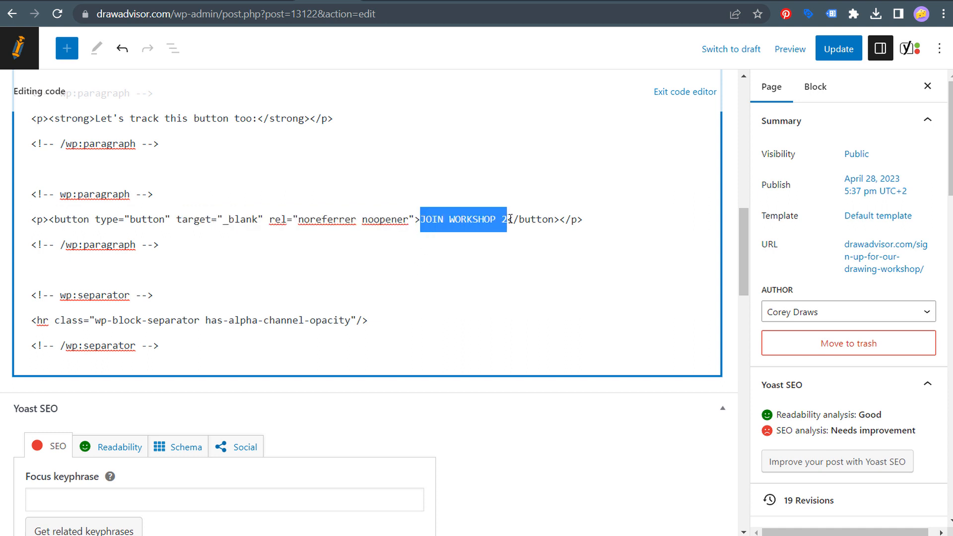
click(484, 220)
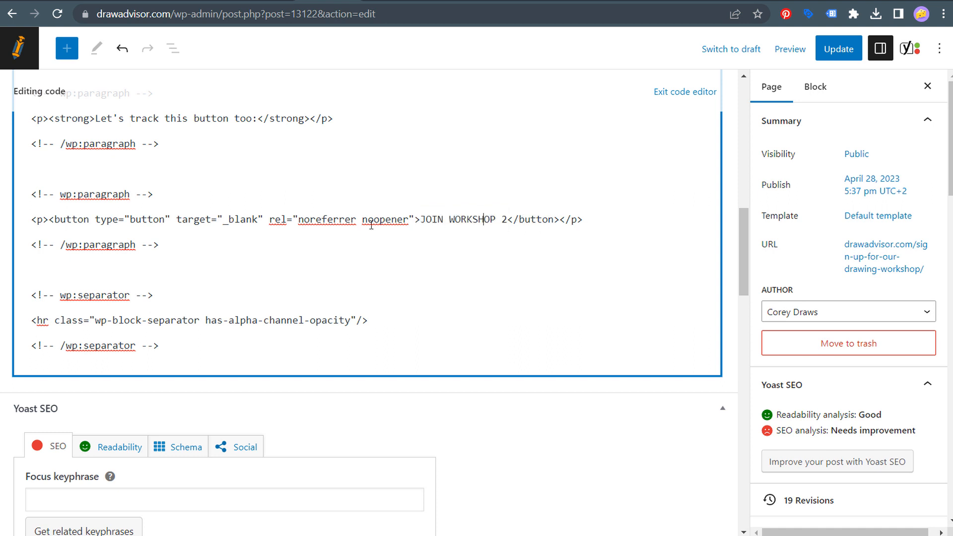
click(99, 220)
text(onclick="return gtag_report_conversion('https://drawadvisor.com/sign-up/')")
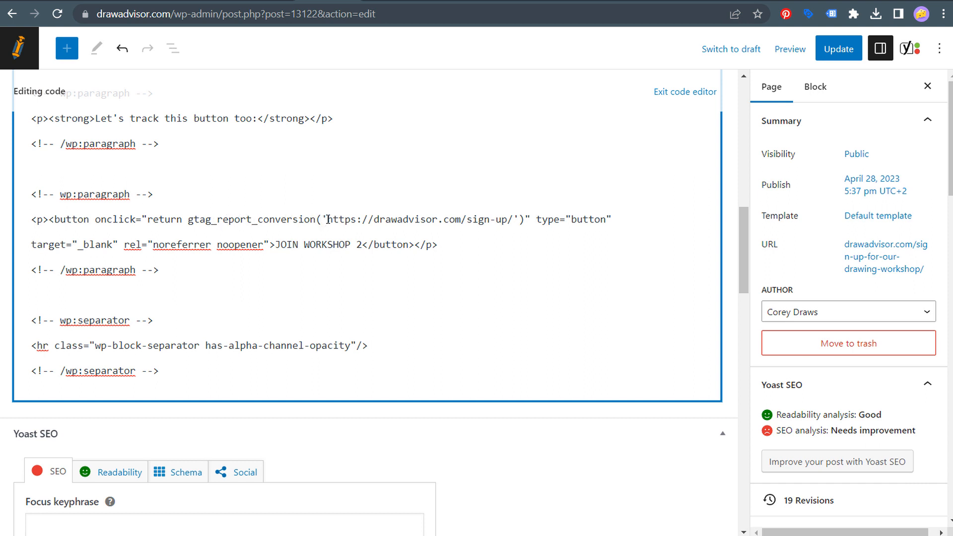
drag(329, 220, 528, 219)
click(513, 216)
click(527, 222)
drag(56, 220, 435, 218)
click(461, 223)
Step: Recheck the semicolon ending the JOIN WORKSHOP link's onclick call and save the page
scroll(459, 245, up, 4)
scroll(460, 245, up, 3)
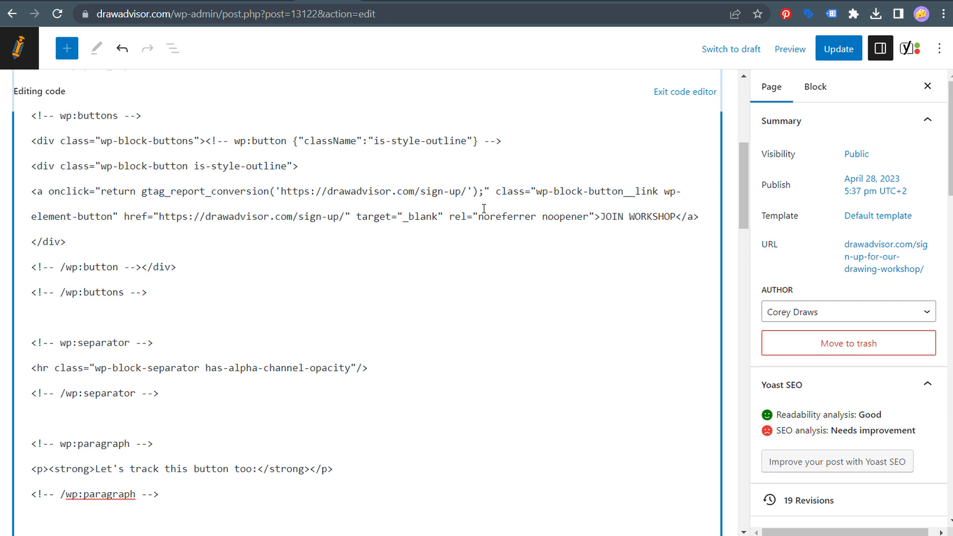
drag(485, 191, 481, 192)
click(185, 220)
scroll(194, 278, down, 3)
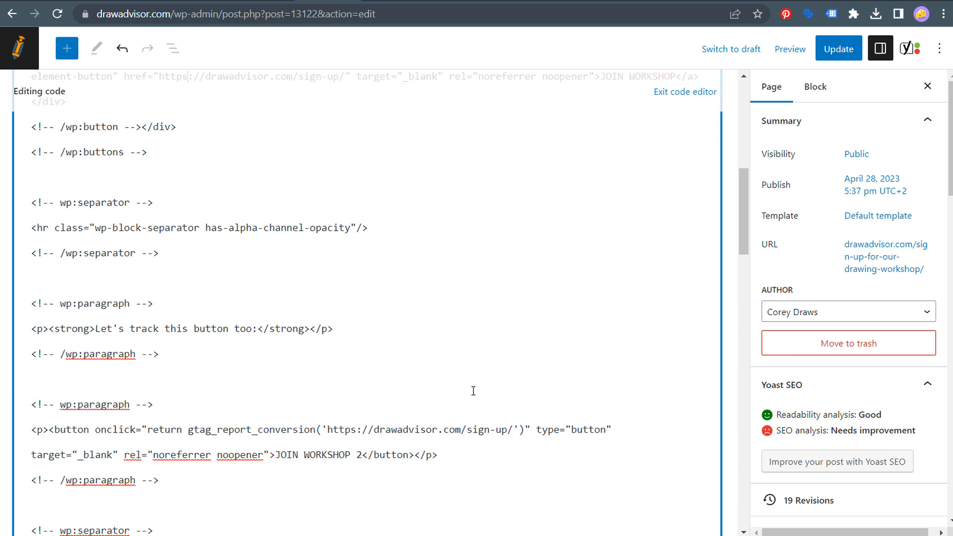
key(ctrl+s)
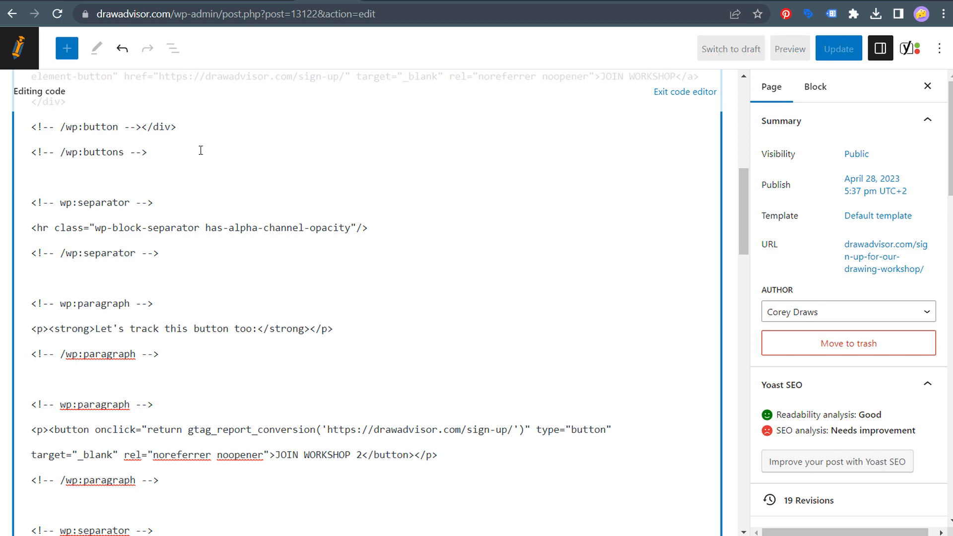
Step: Switch back to Google Ads, close the event snippet dialog and finish the conversion action setup
key(alt+Tab)
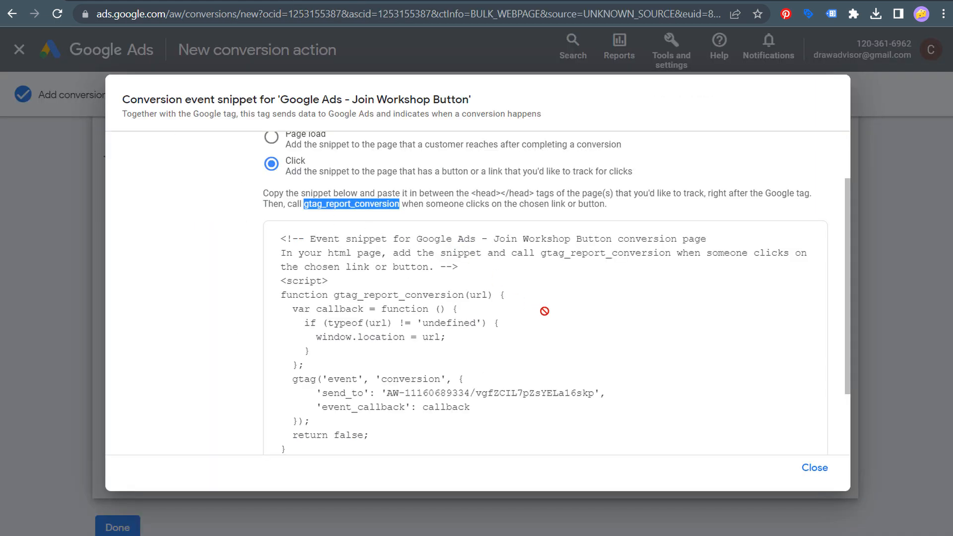
scroll(567, 328, down, 1)
scroll(568, 328, down, 1)
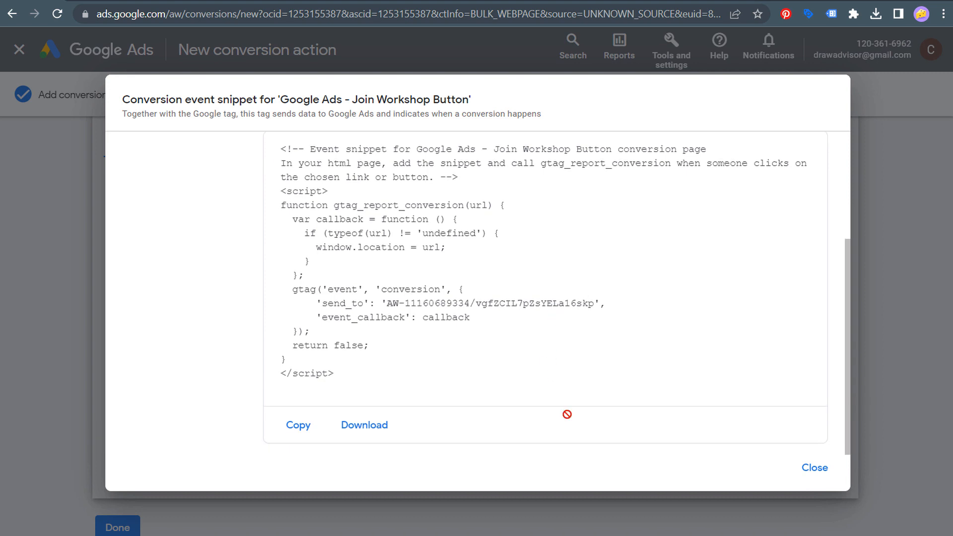
click(814, 468)
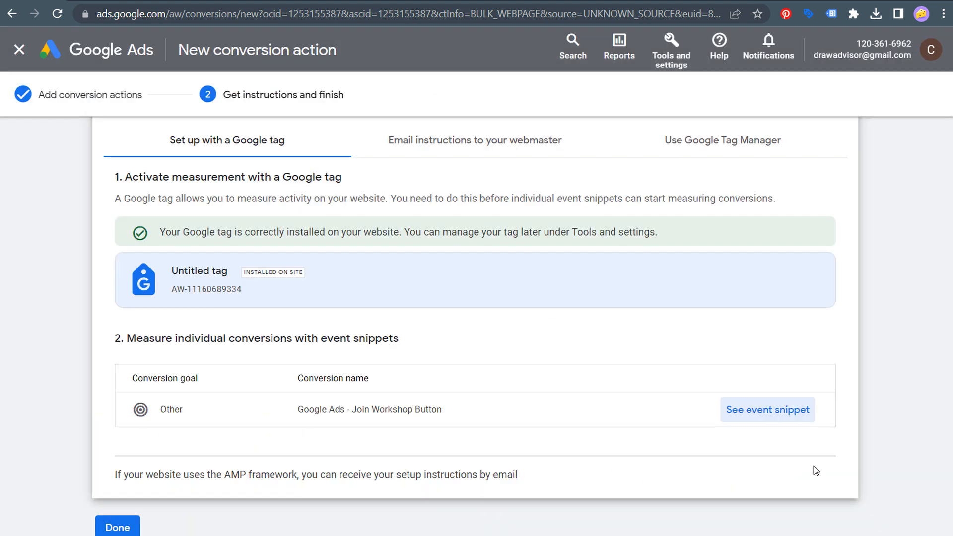
scroll(751, 373, down, 1)
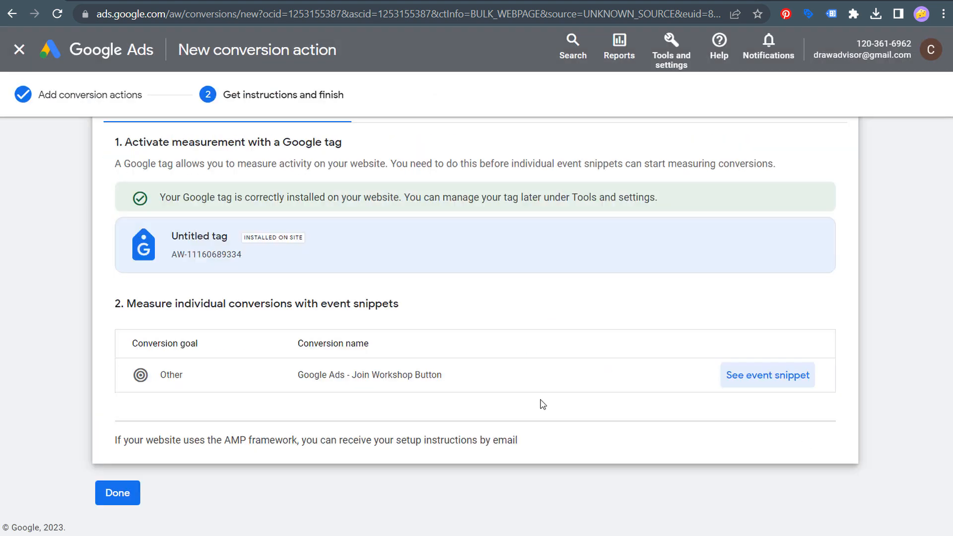
click(118, 494)
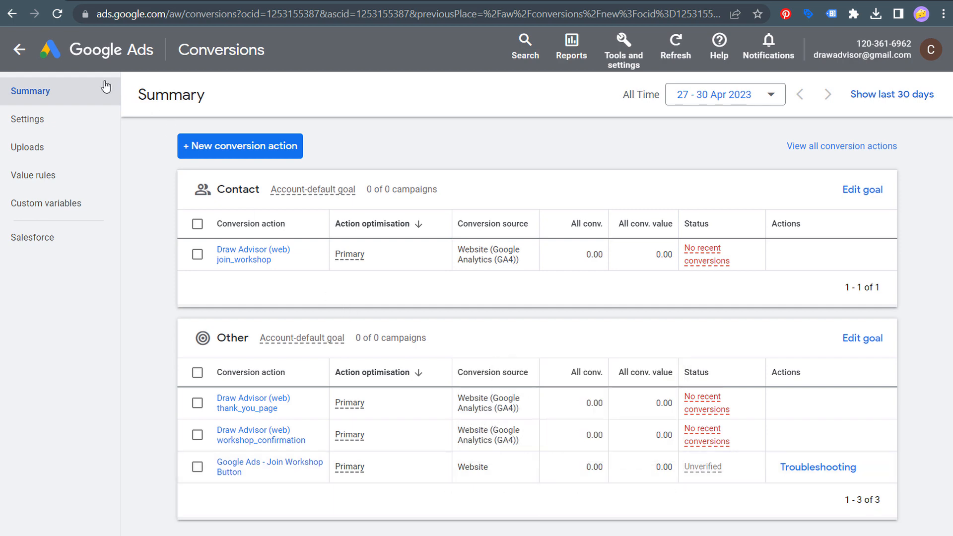
Step: Return to the WordPress page editor and update the drawing workshop sign-up page
key(ctrl+Tab)
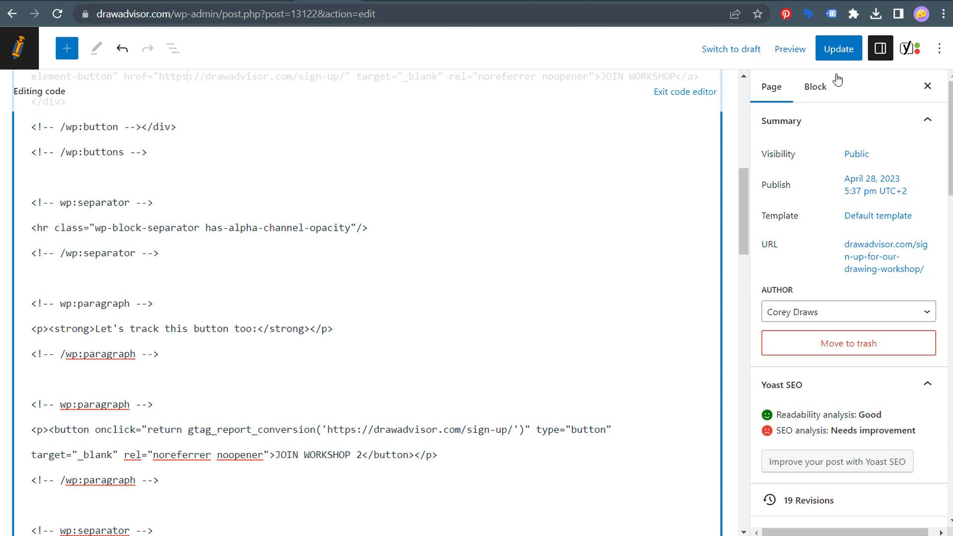
click(839, 48)
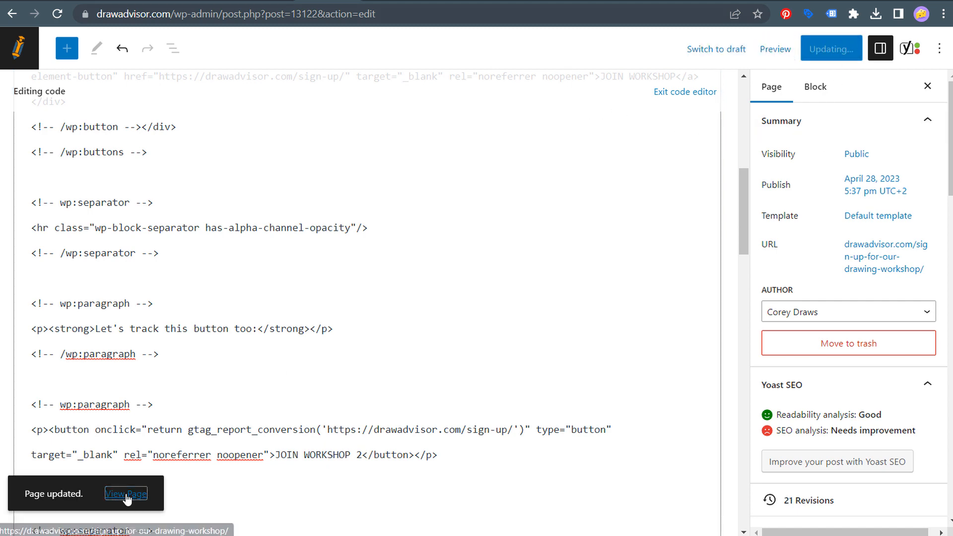
Step: Open the updated workshop page in a new tab and start troubleshooting the Google Ads - Join Workshop Button conversion action in Google Ads
right_click(127, 494)
click(164, 341)
key(ctrl+shift+Tab)
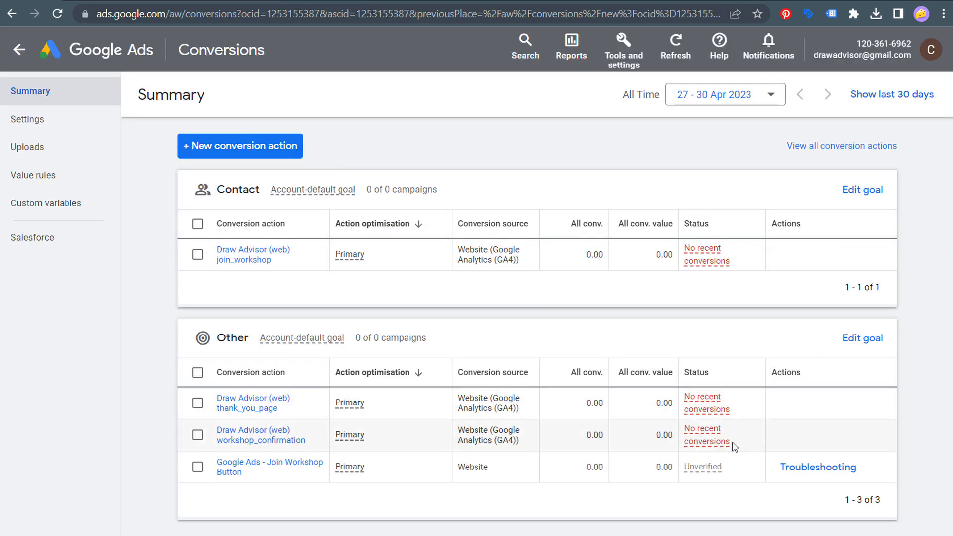
click(809, 473)
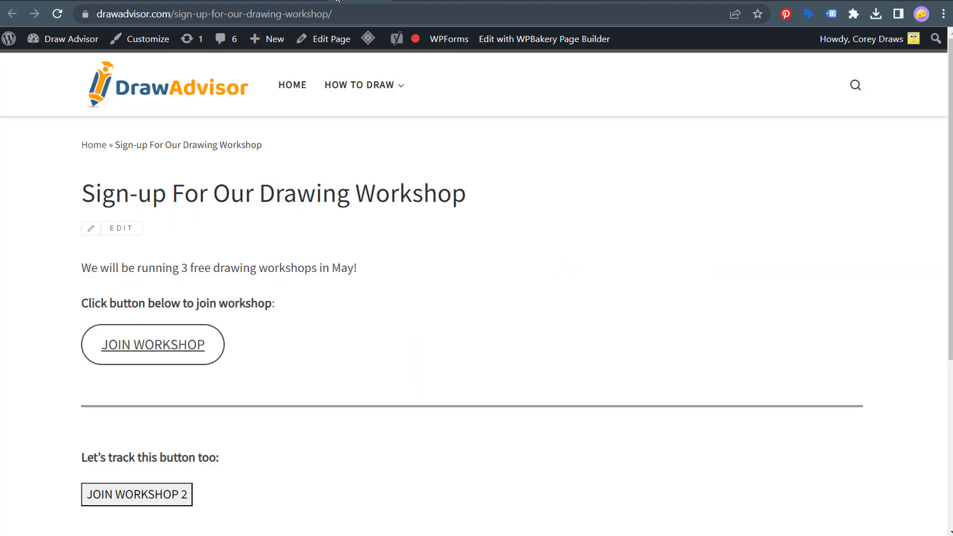
Step: Copy the address of the drawing workshop sign-up page and connect Tag Assistant to that page in place of the thank-you URL
click(318, 14)
key(ctrl+c)
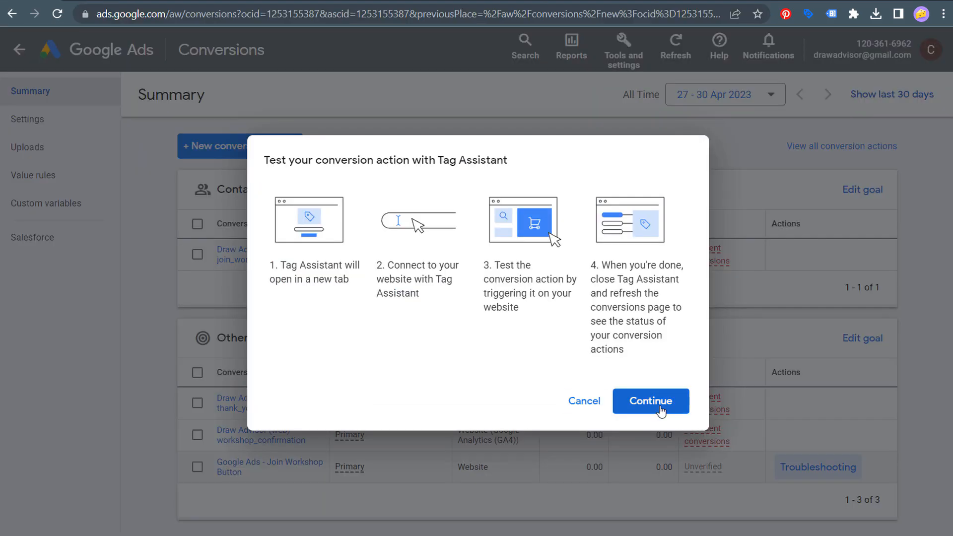
click(660, 408)
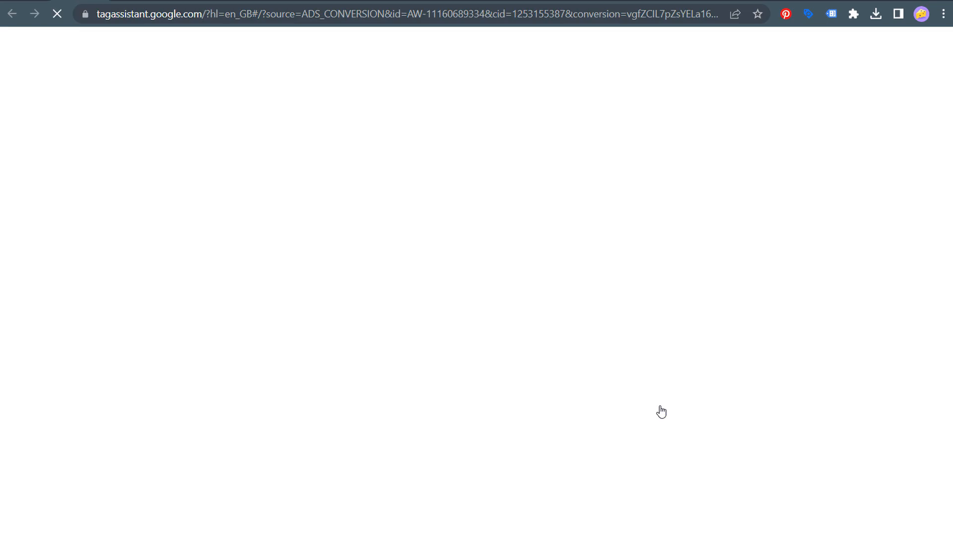
drag(459, 320, 236, 315)
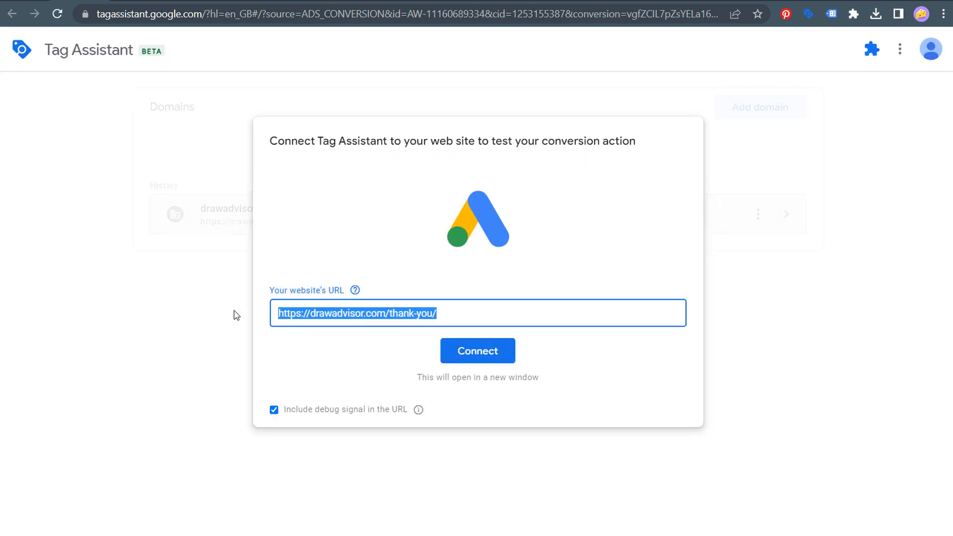
key(ctrl+v)
click(476, 353)
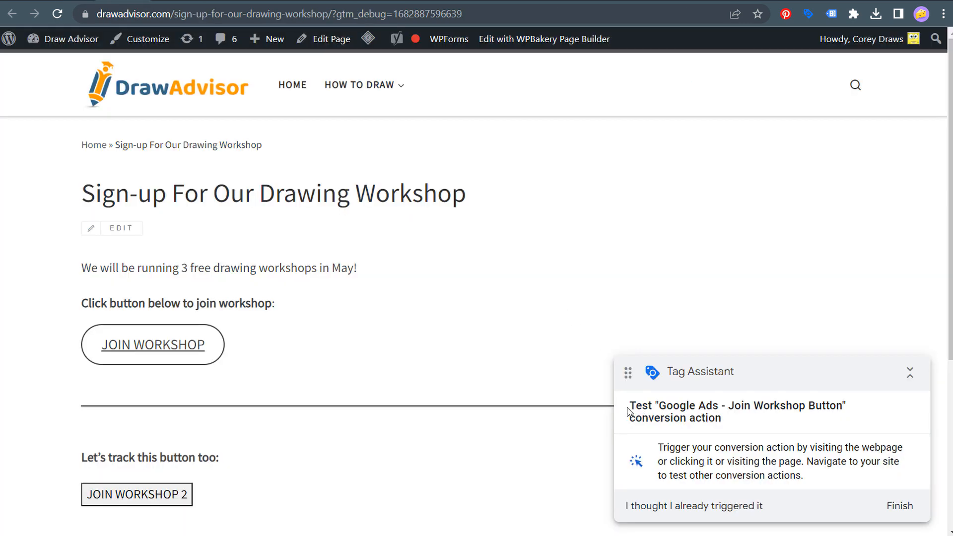
Step: Read the Tag Assistant test instructions, trigger the conversion with the JOIN WORKSHOP link and read the test result
drag(630, 408, 840, 408)
click(819, 423)
drag(662, 450, 806, 461)
click(769, 463)
click(155, 351)
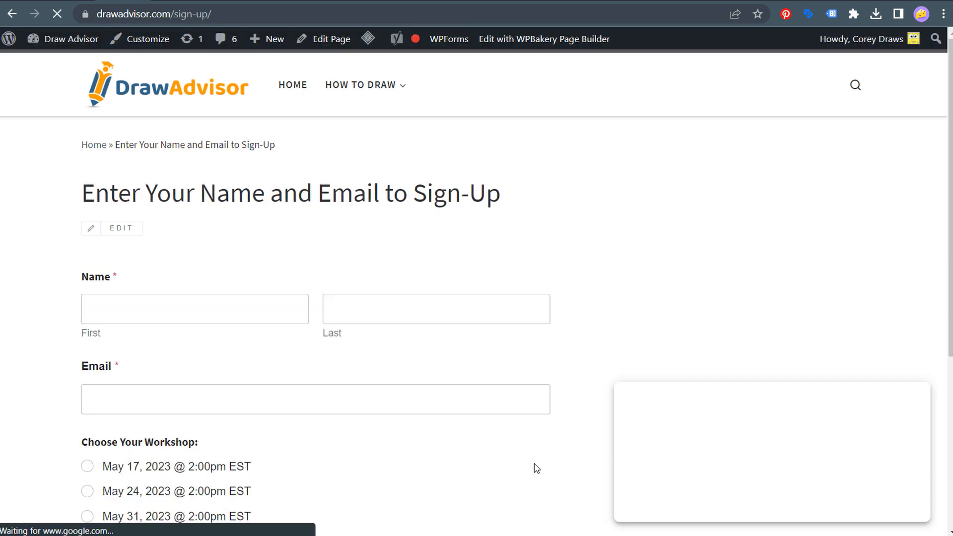
drag(667, 464, 802, 461)
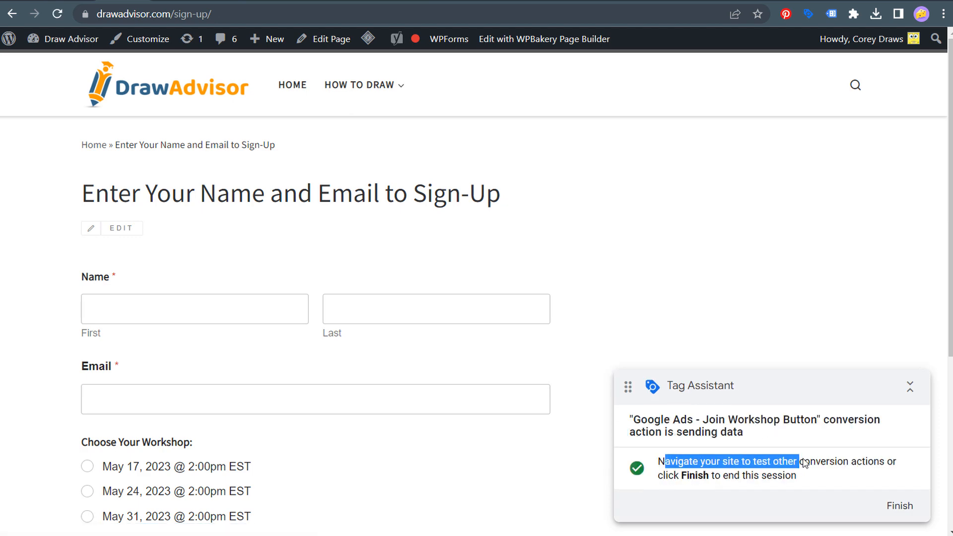
click(827, 462)
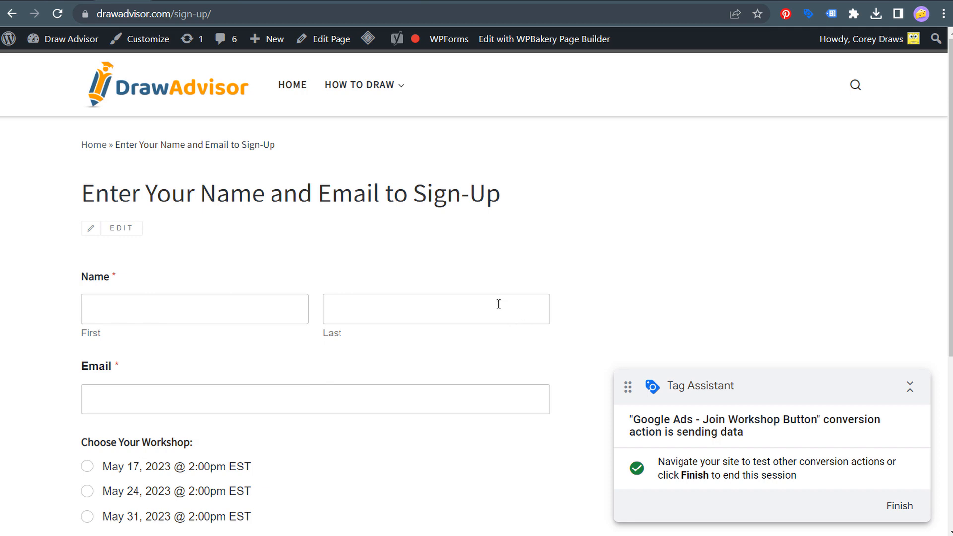
Step: Check the conversion summary in Google Ads, return to the workshop page and test its JOIN WORKSHOP 2 button
click(12, 13)
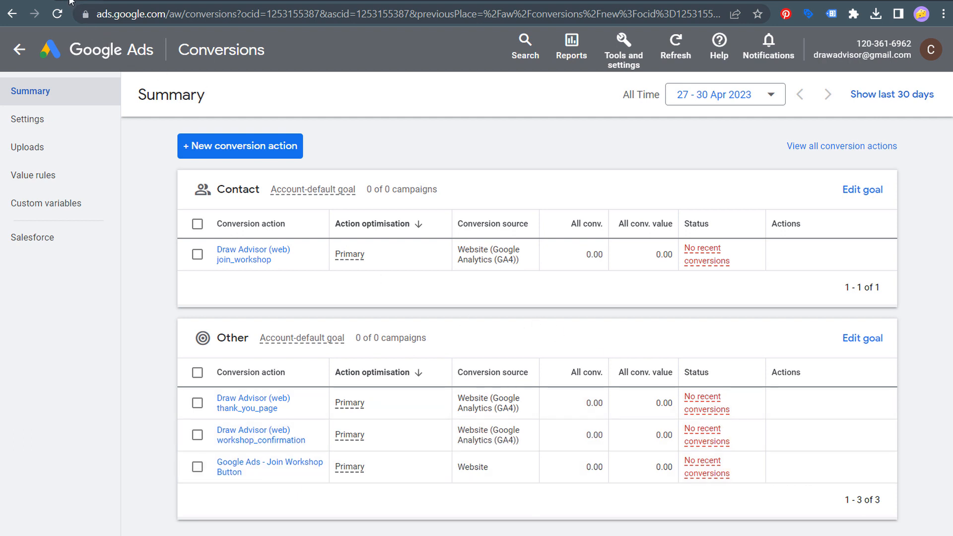
key(alt+Right)
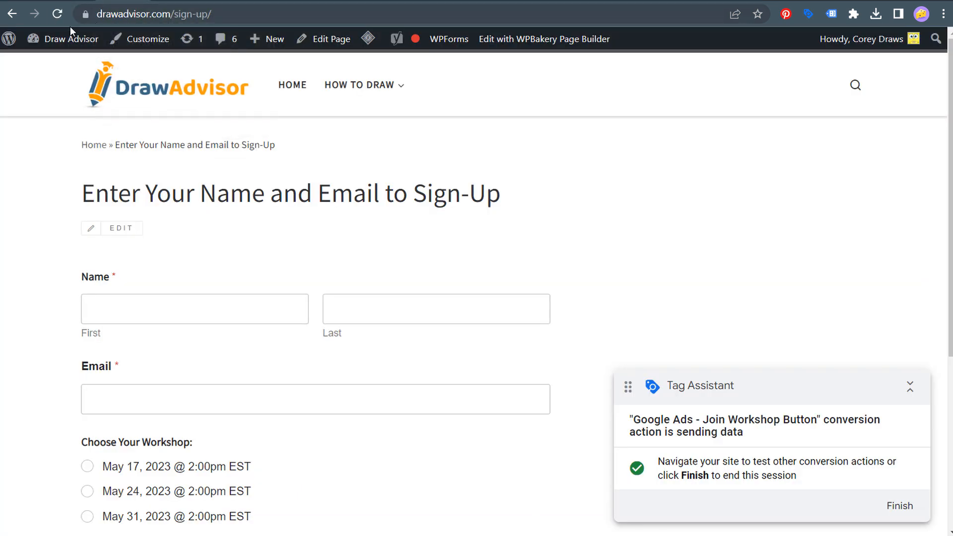
click(13, 14)
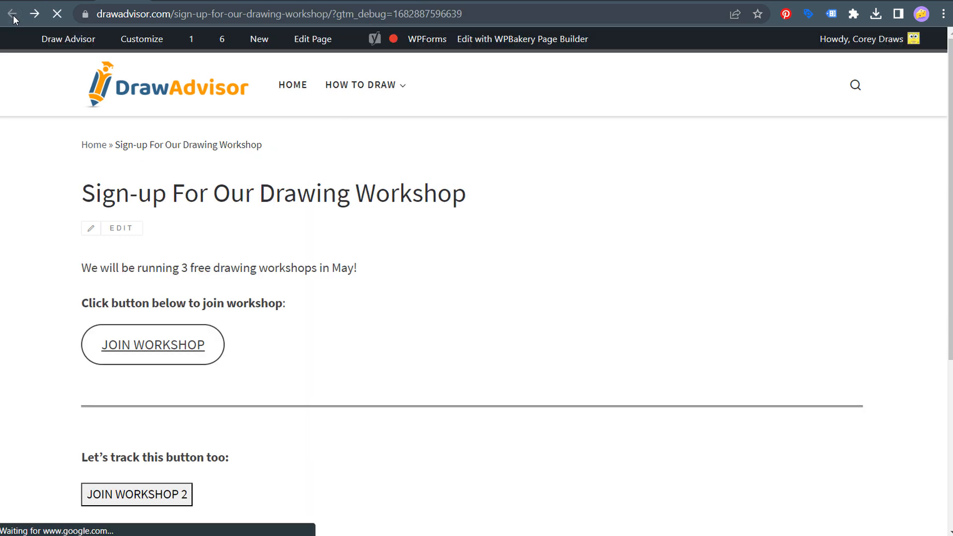
scroll(412, 322, down, 1)
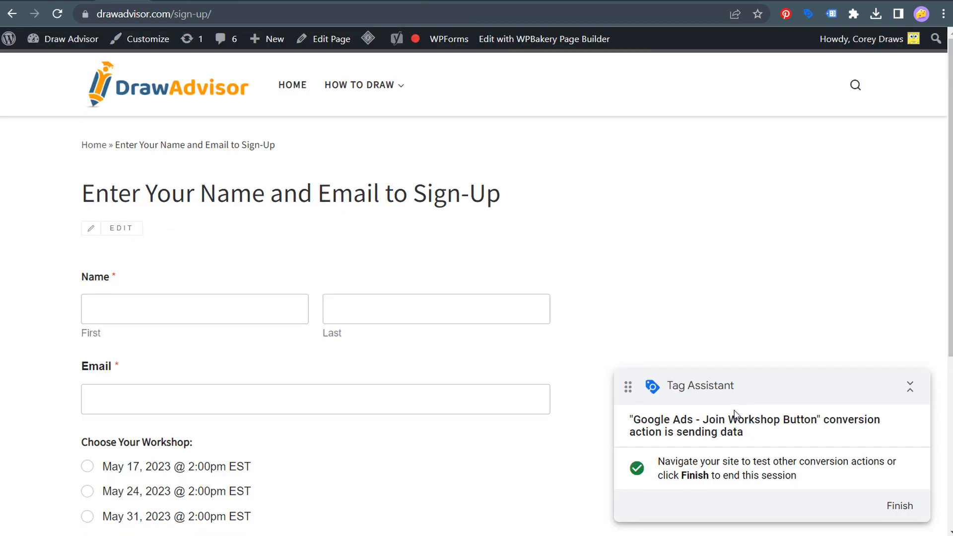
Step: Finish the Tag Assistant session and review the troubleshooting results for the conversion action
click(901, 508)
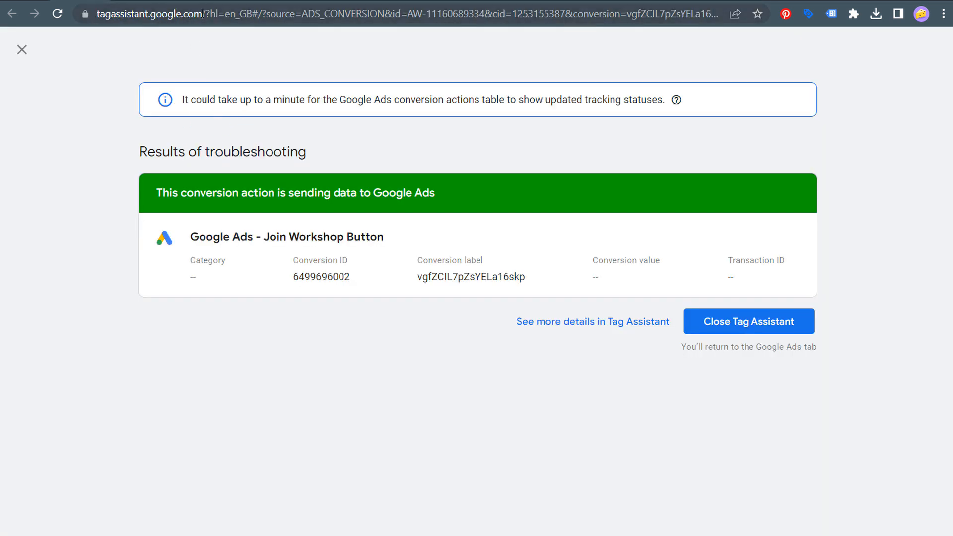
drag(203, 14, 117, 47)
click(251, 95)
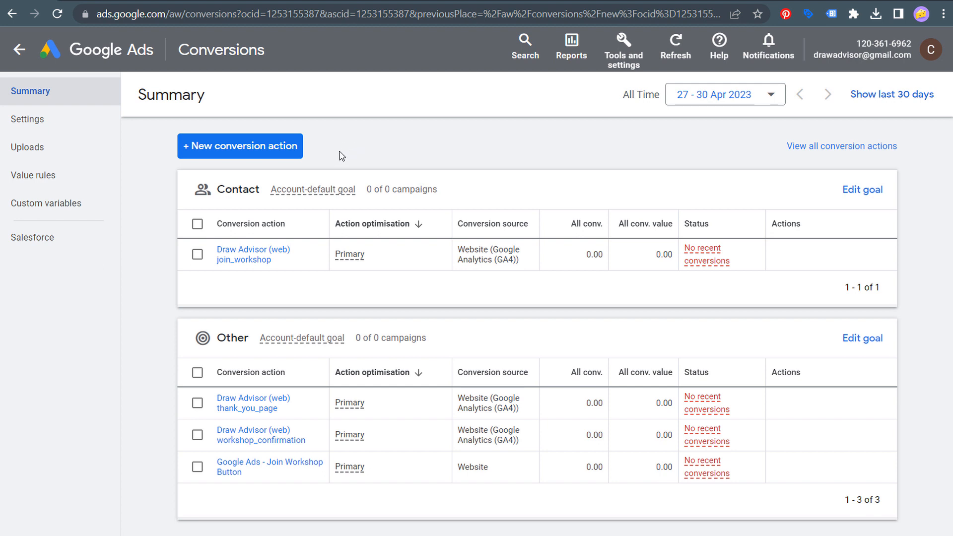
Step: Start a new Website conversion action and scan the domain drawadvisor.com
click(197, 154)
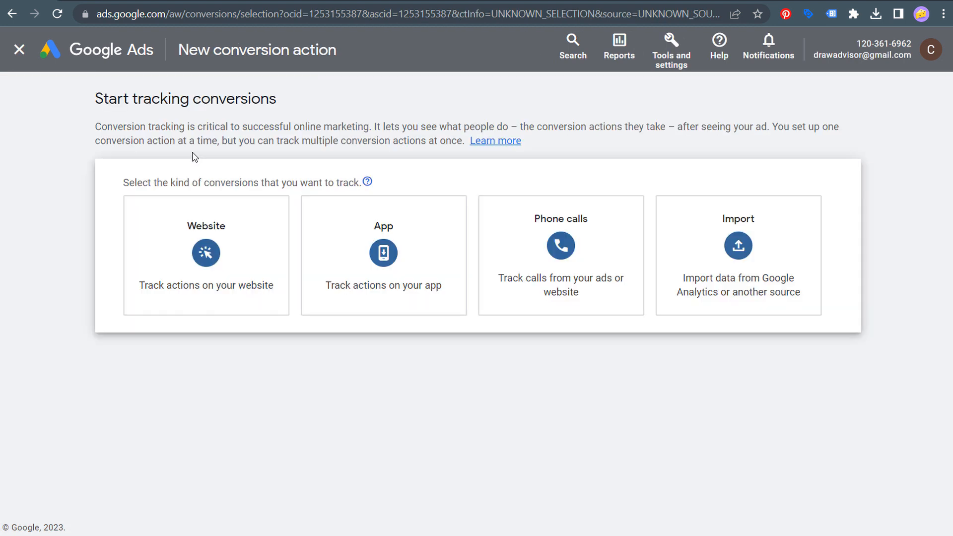
click(219, 254)
click(214, 265)
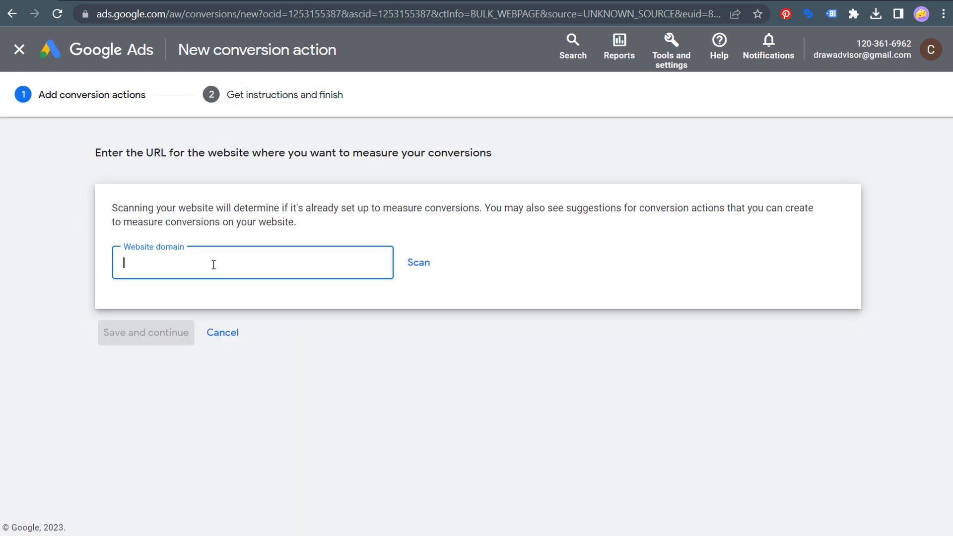
text(drawadvisor.com)
click(420, 267)
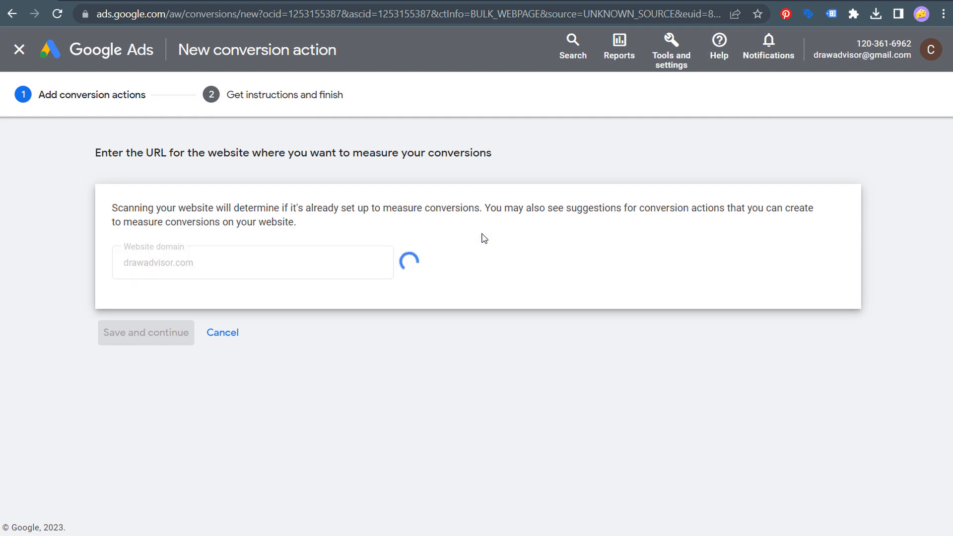
Step: Add a conversion action manually using code below the suggested events
scroll(100, 228, down, 10)
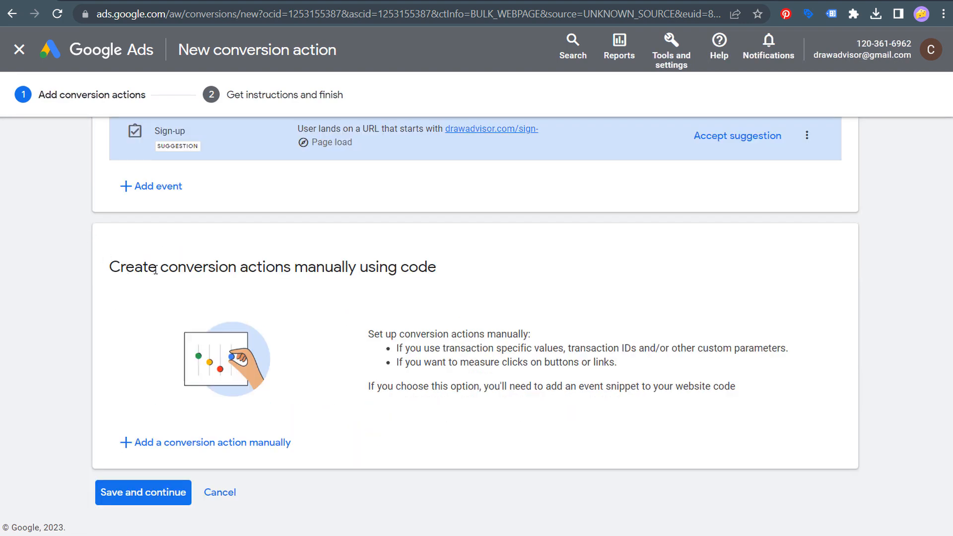
drag(126, 268, 413, 275)
click(426, 267)
click(175, 443)
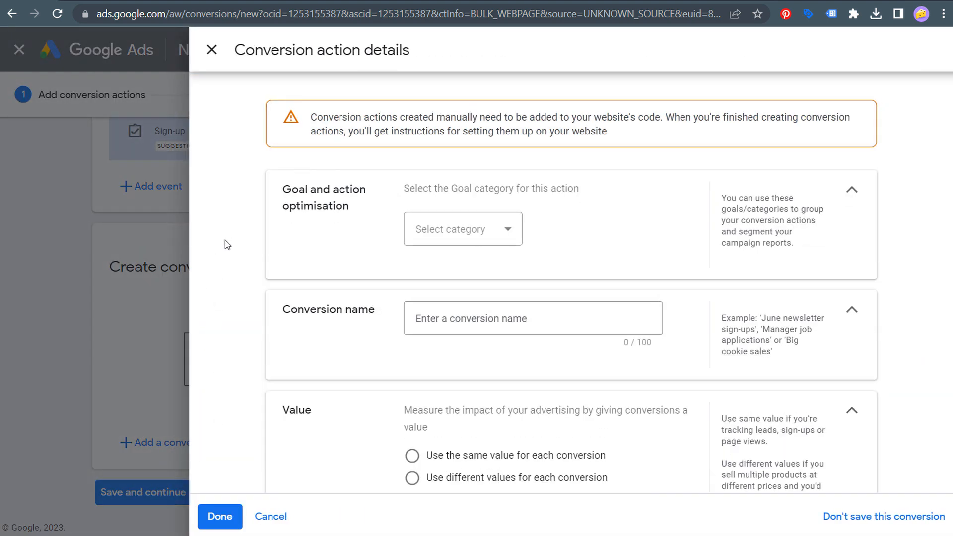
Step: Set the goal category to Contact and check the conversion action optimisation options
click(503, 242)
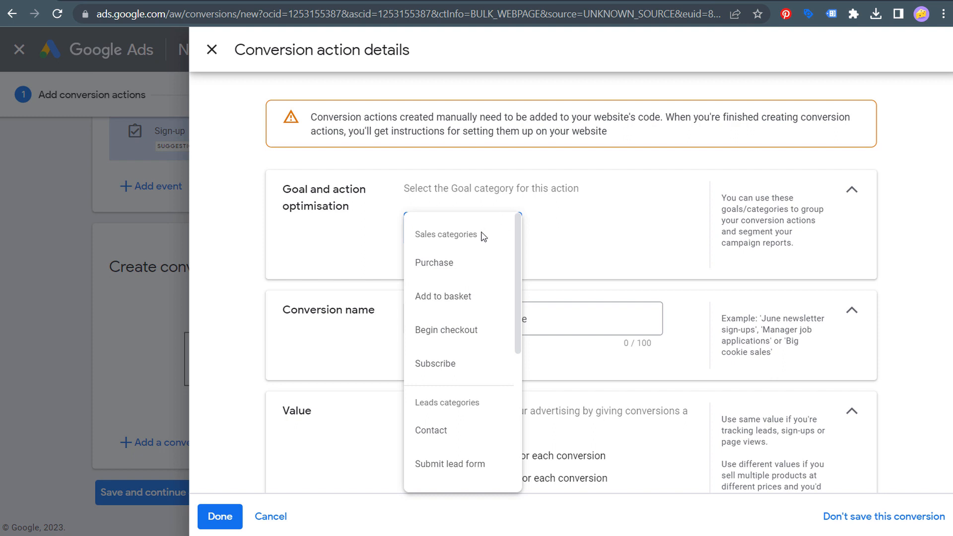
scroll(437, 323, down, 1)
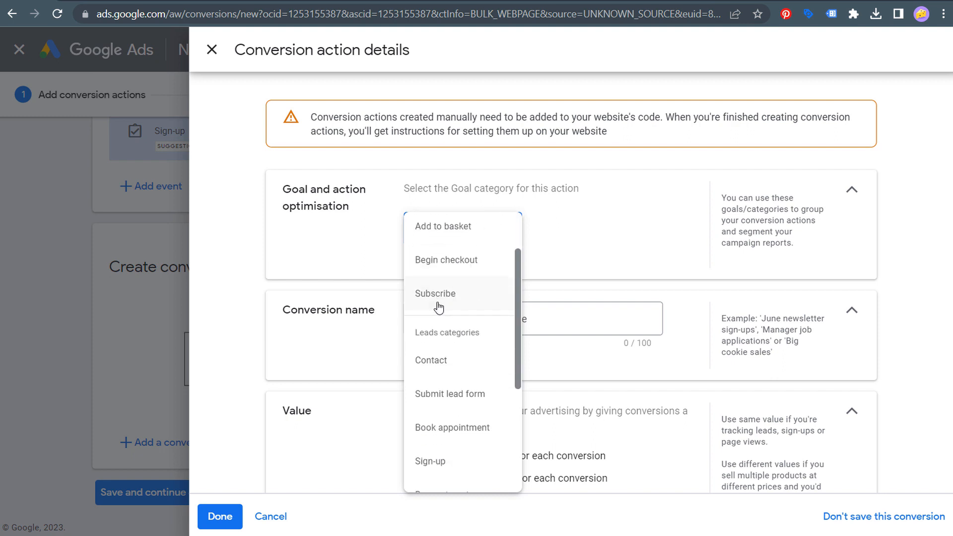
click(444, 362)
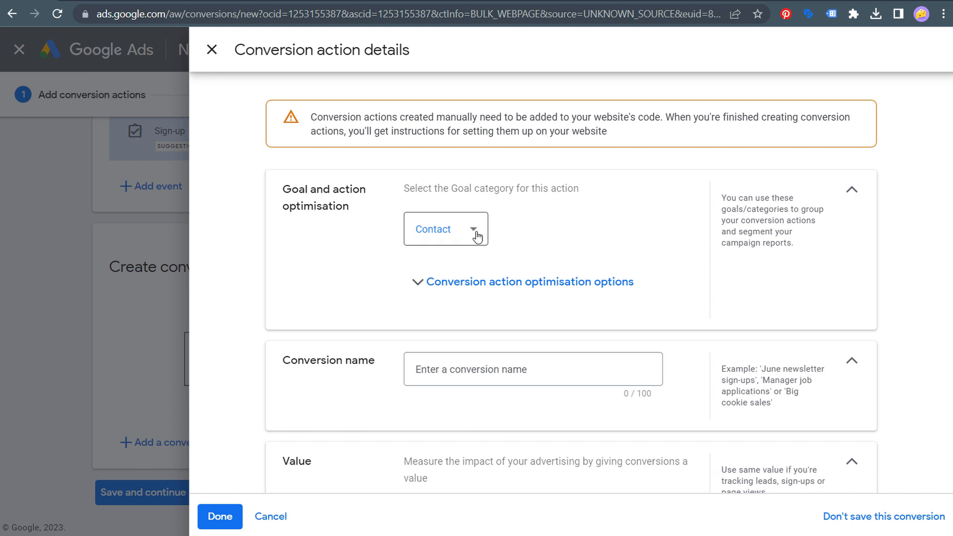
click(437, 282)
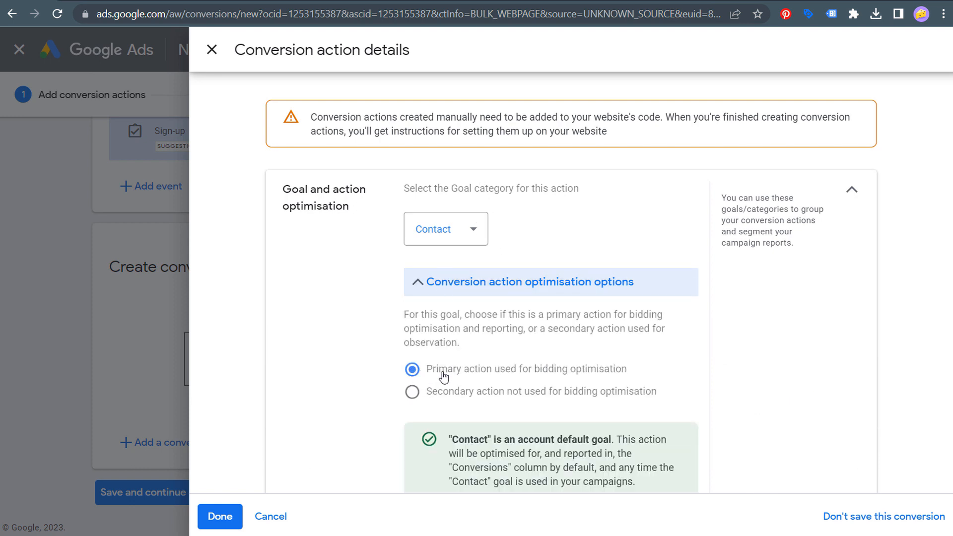
click(487, 287)
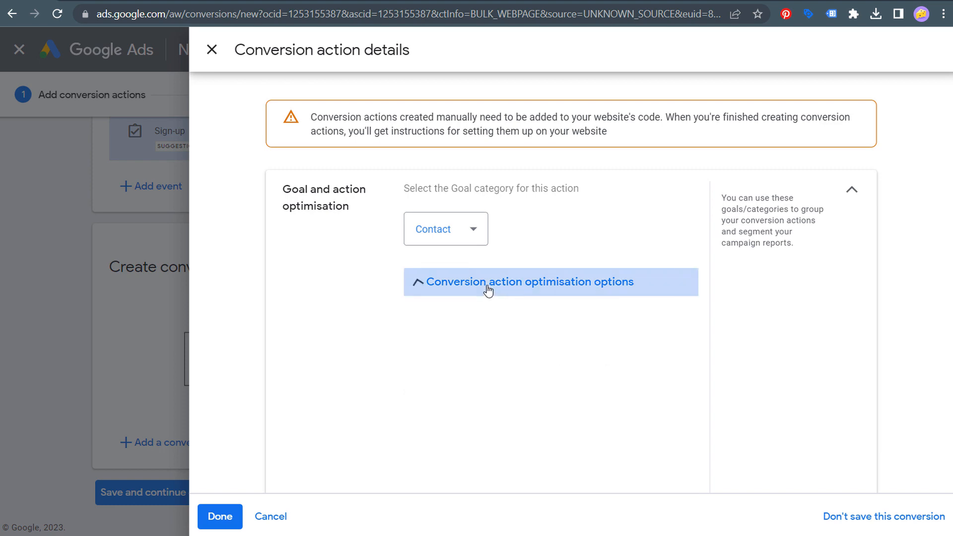
Step: Name the conversion action "Google Ads - Submit Workshop Form"
scroll(298, 251, down, 3)
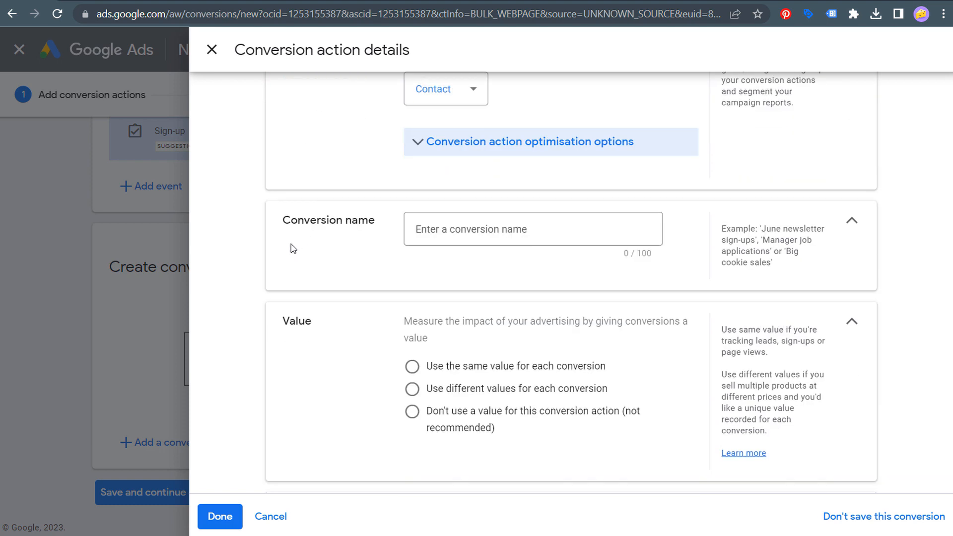
click(465, 231)
text(Submit Workshop Form)
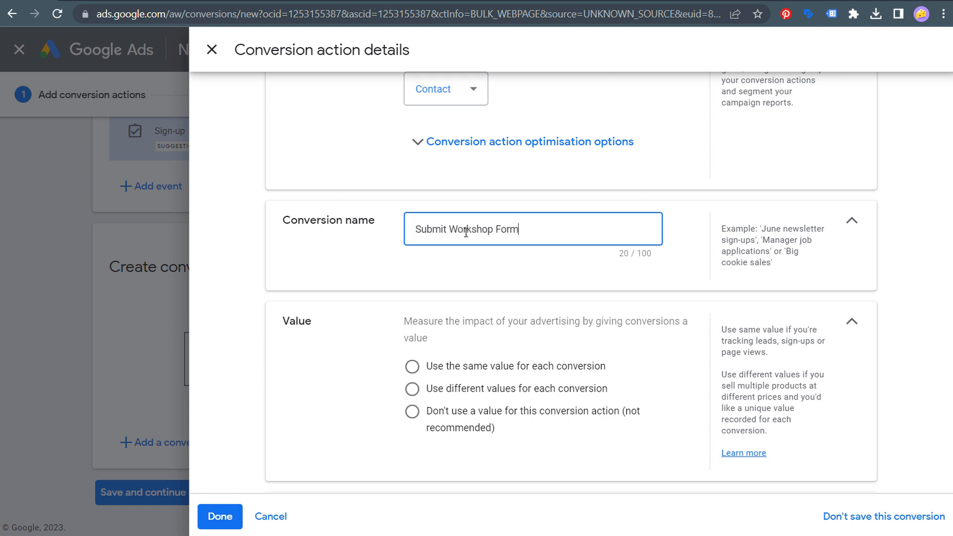
text(Google Ads -)
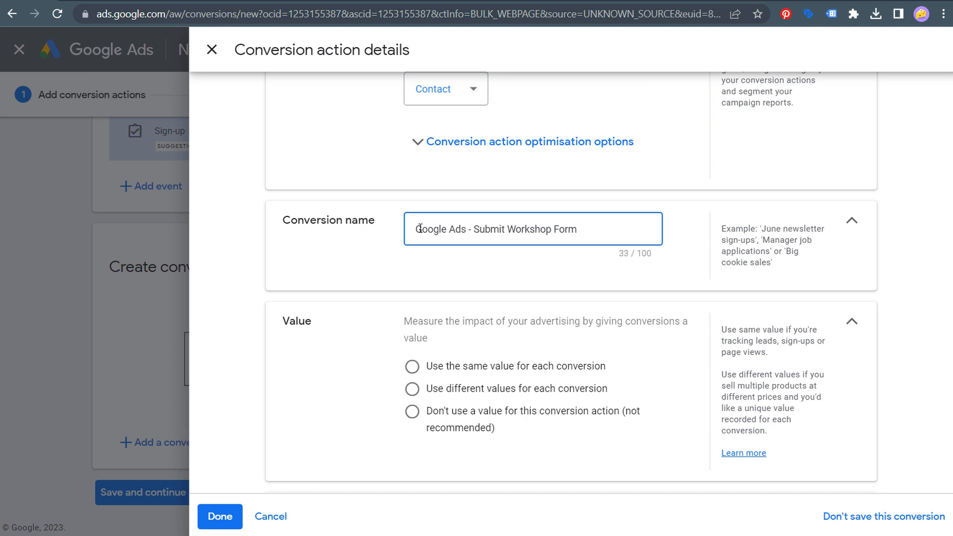
Step: Use the same value for each conversion and set the conversion count to One
scroll(347, 249, down, 3)
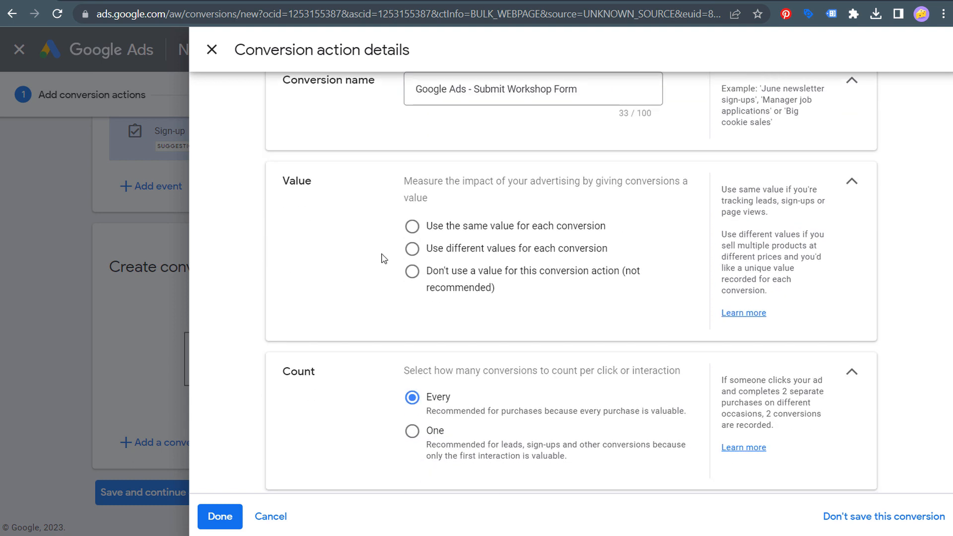
click(412, 227)
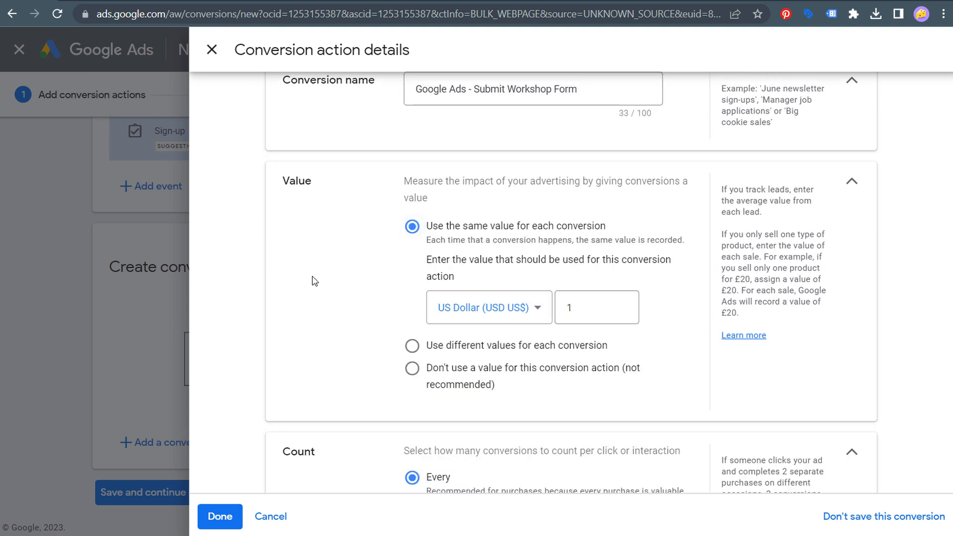
scroll(318, 290, down, 3)
click(412, 370)
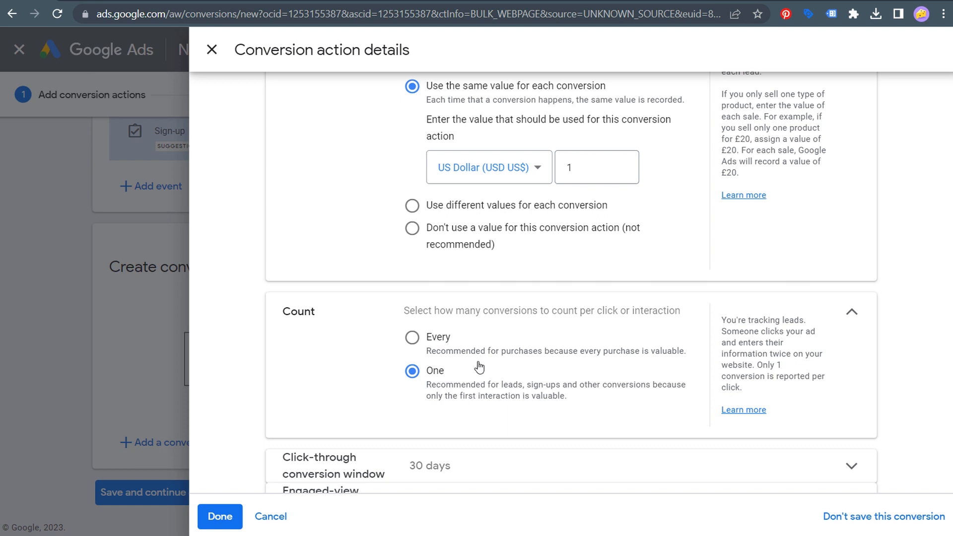
Step: Set the click-through conversion window to 90 days
scroll(257, 299, down, 2)
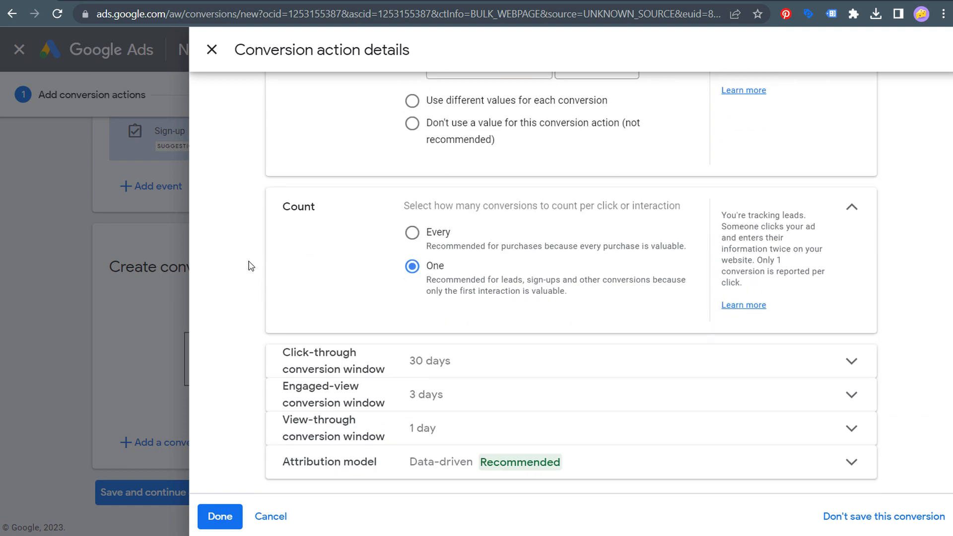
click(472, 358)
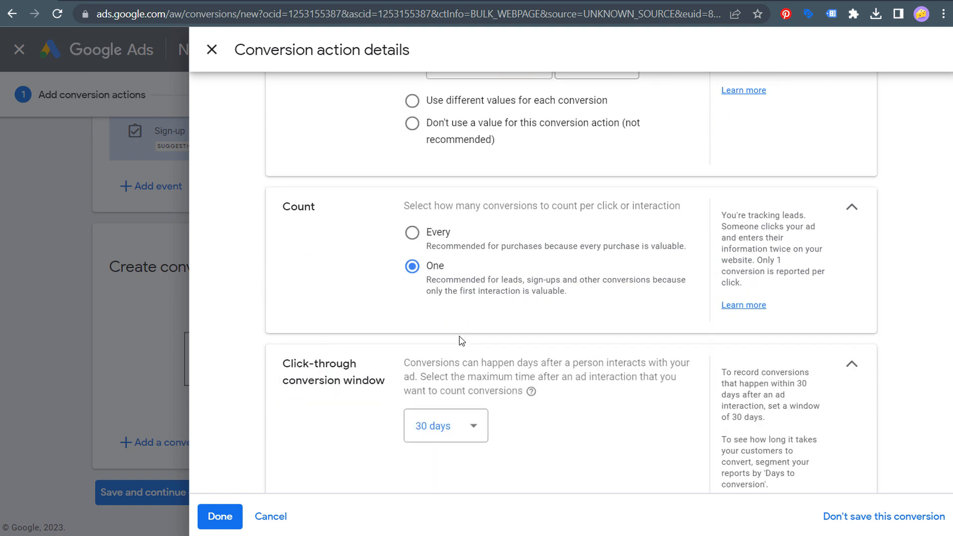
click(464, 426)
click(442, 224)
scroll(611, 372, down, 3)
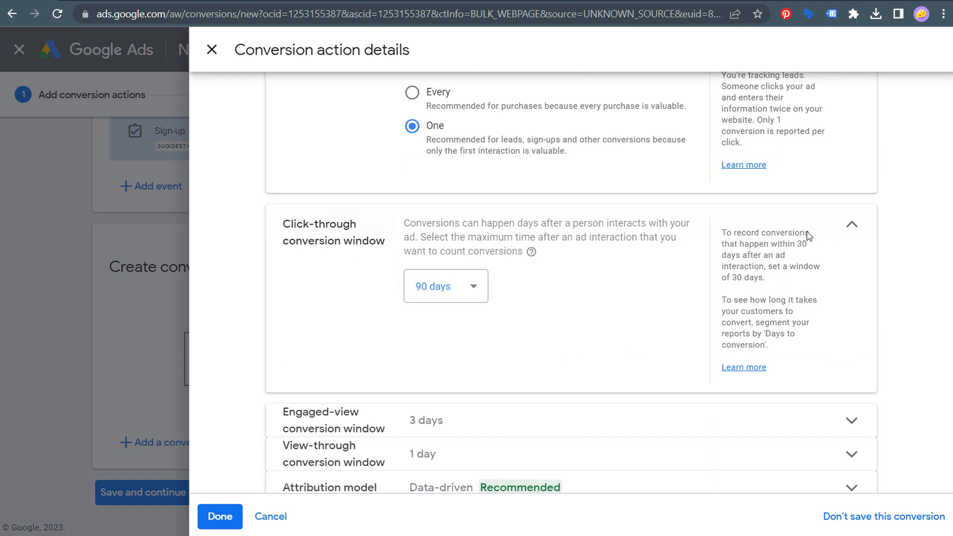
Step: Set the engaged-view conversion window to 30 days
click(467, 390)
click(453, 457)
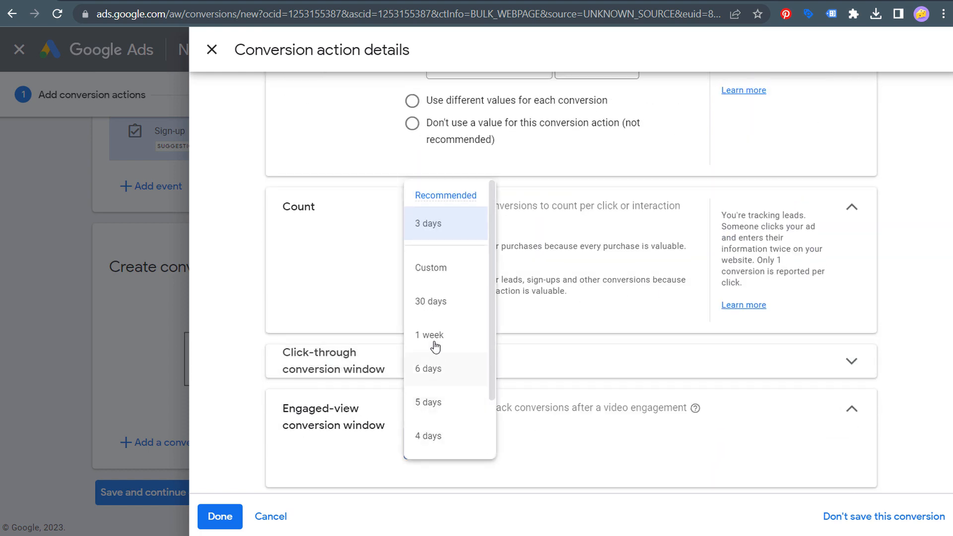
click(437, 301)
scroll(848, 336, down, 2)
click(849, 330)
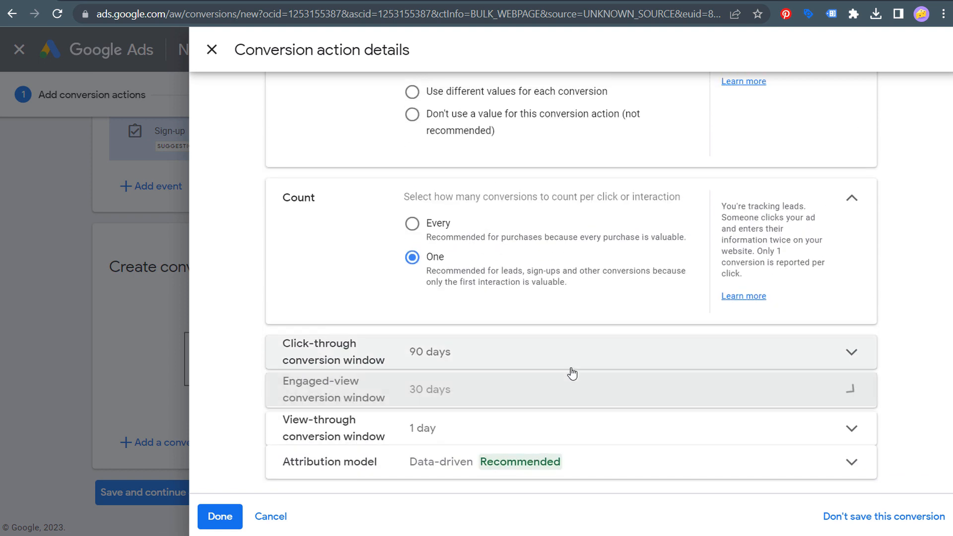
Step: Set the view-through conversion window to 30 days, then save the conversion action and continue to its tag instructions
click(521, 428)
click(447, 492)
click(432, 288)
click(852, 442)
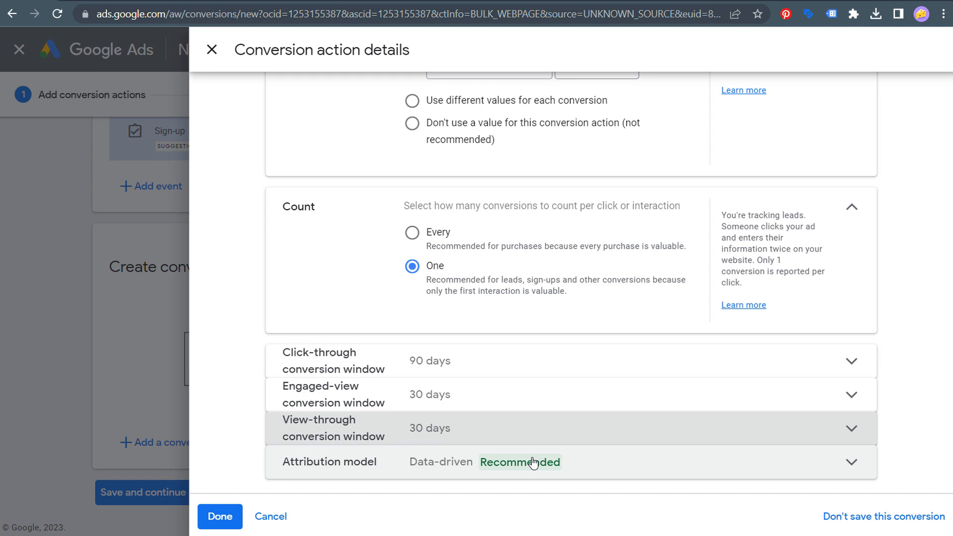
click(218, 517)
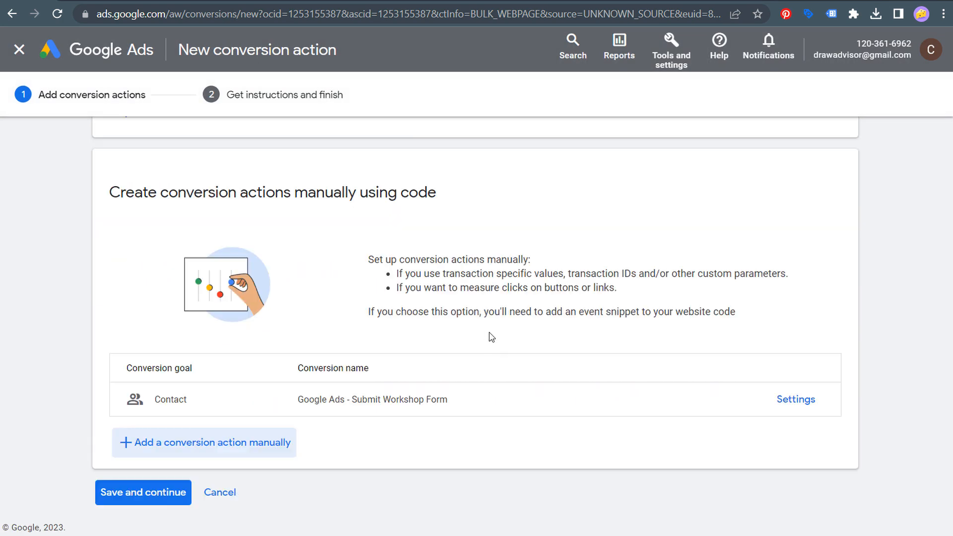
click(137, 498)
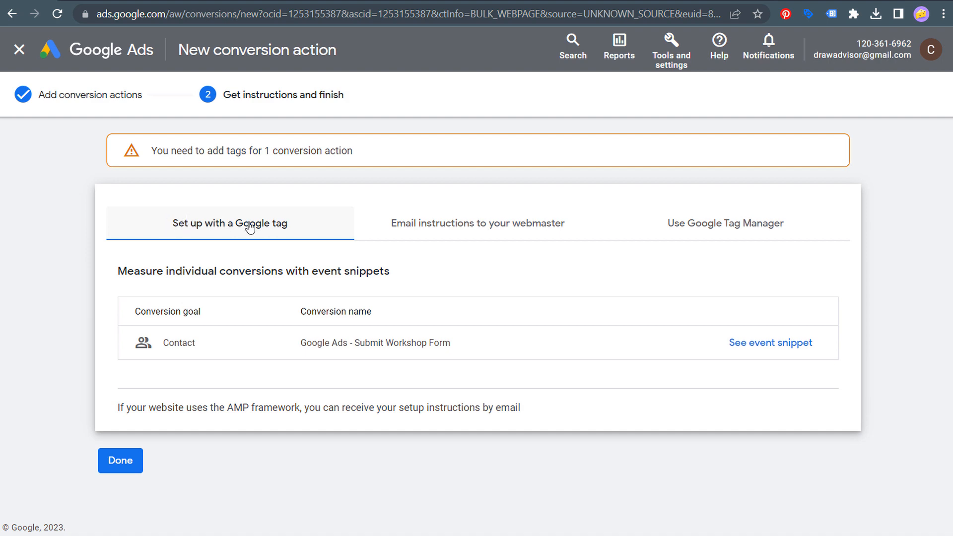
Step: Copy the page-load event snippet for the "Google Ads - Submit Workshop Form" conversion and finish the conversion setup
click(760, 345)
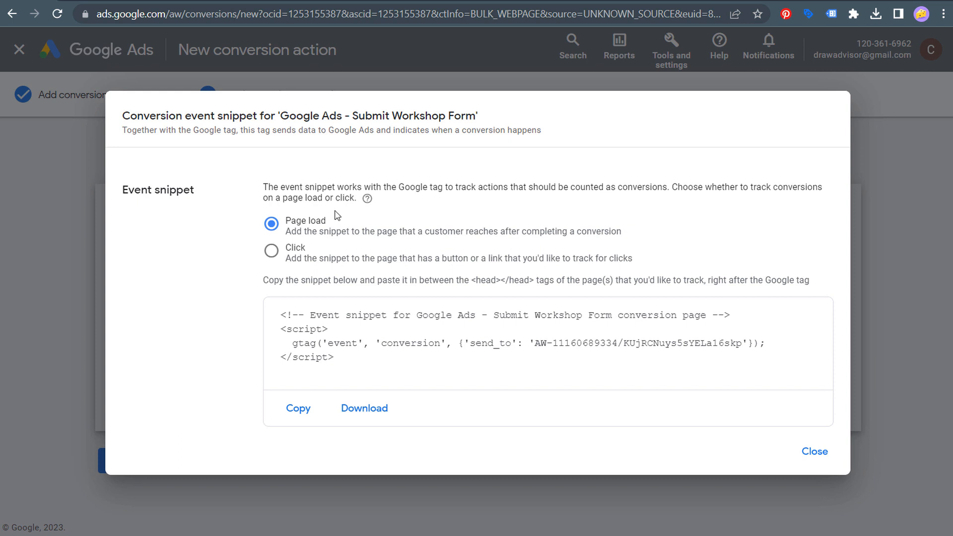
click(294, 411)
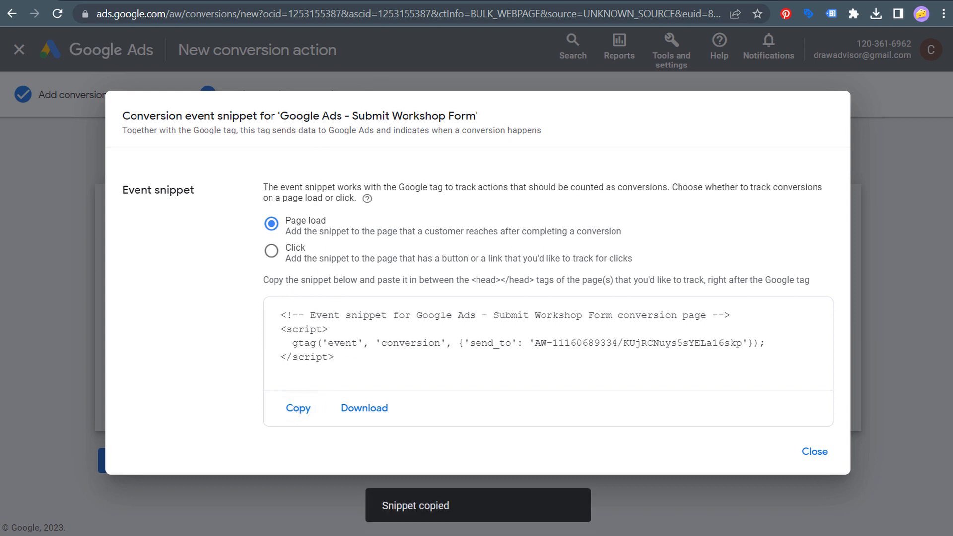
key(ctrl+Tab)
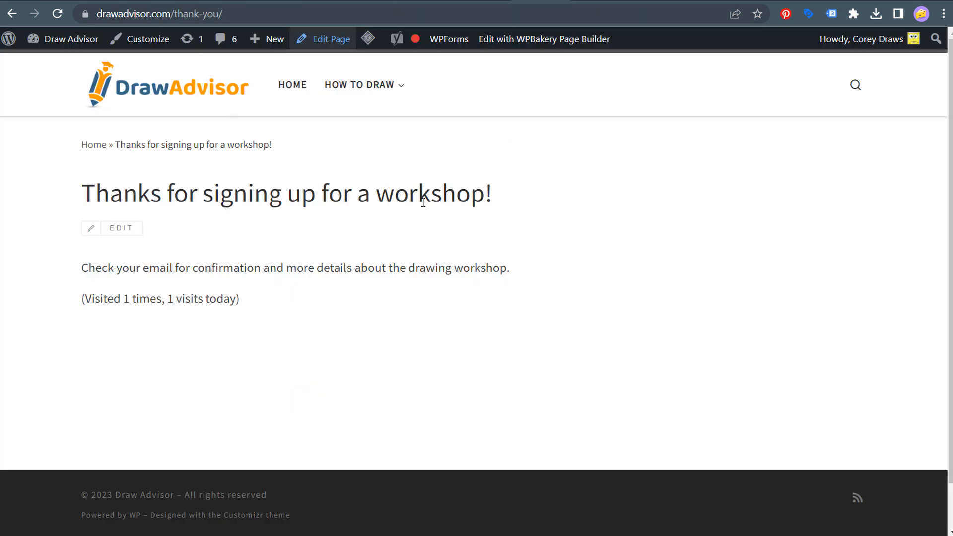
key(ctrl+shift+Tab)
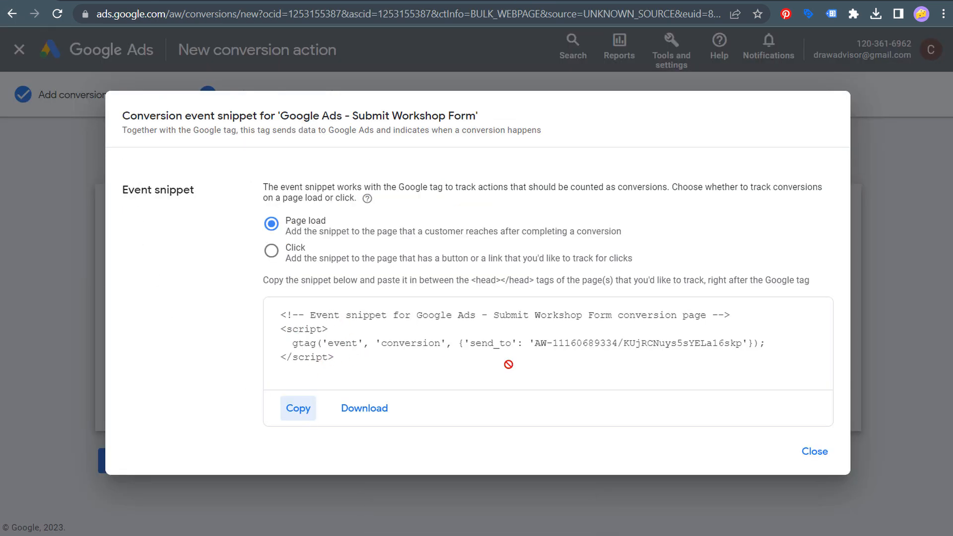
click(816, 450)
click(121, 460)
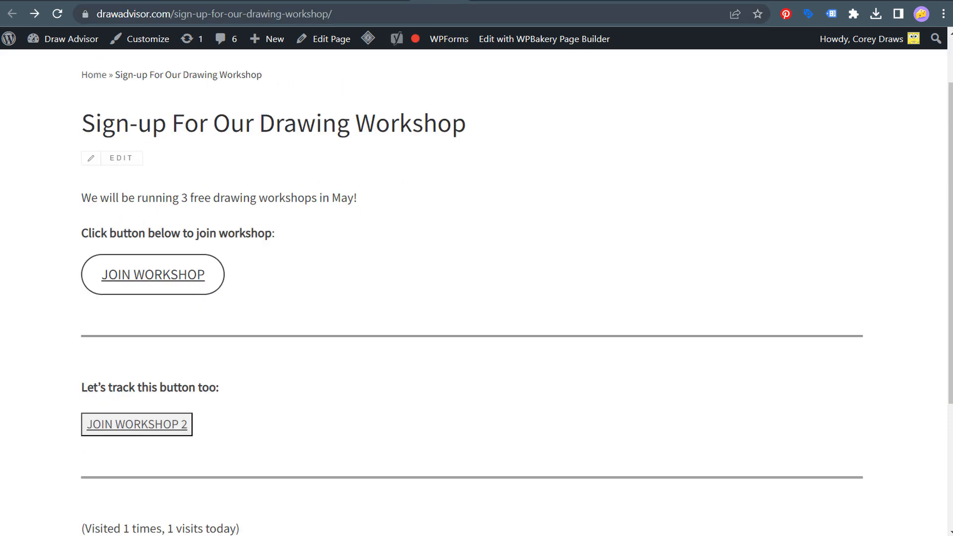
Step: Examine the drawing workshop page and the name and email sign-up form that its JOIN WORKSHOP 2 button leads to
click(137, 424)
drag(95, 124, 488, 124)
click(635, 163)
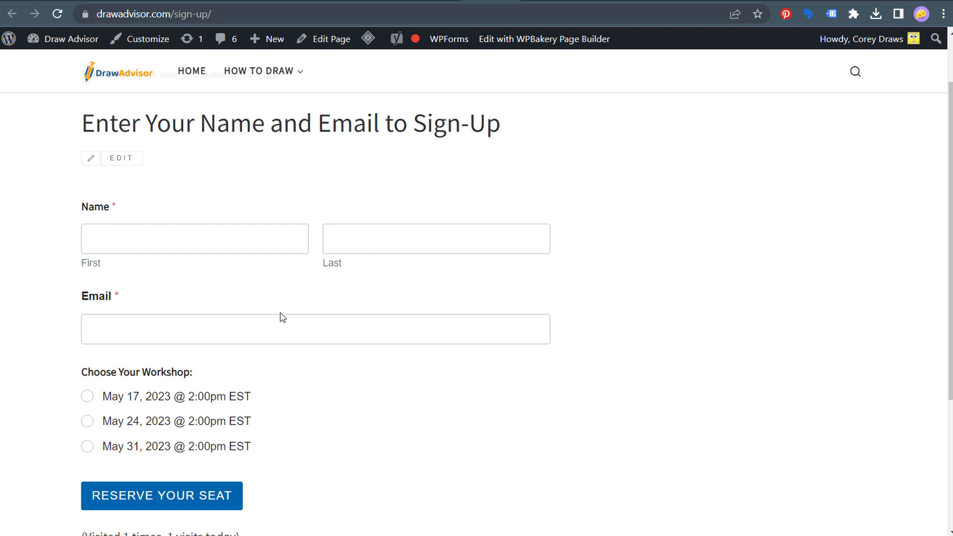
scroll(166, 432, down, 2)
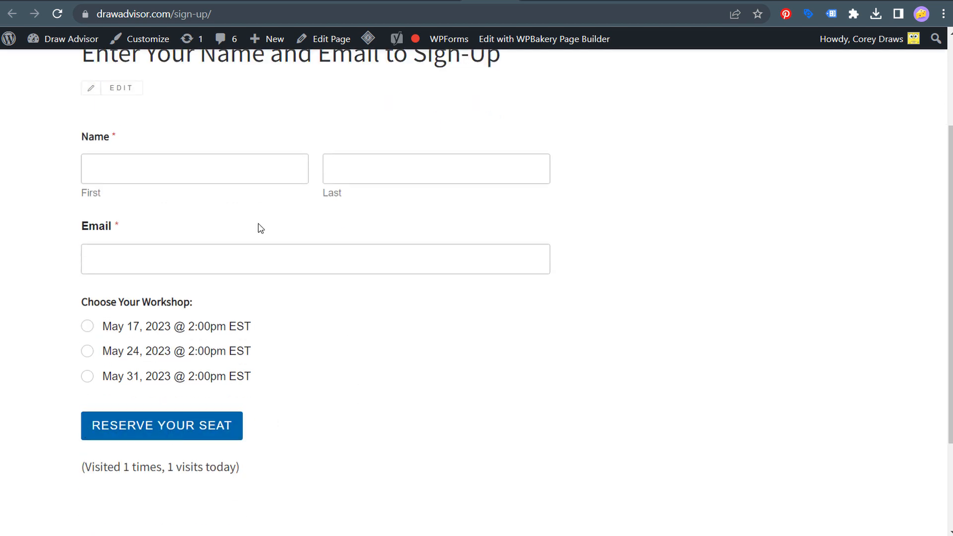
click(290, 1)
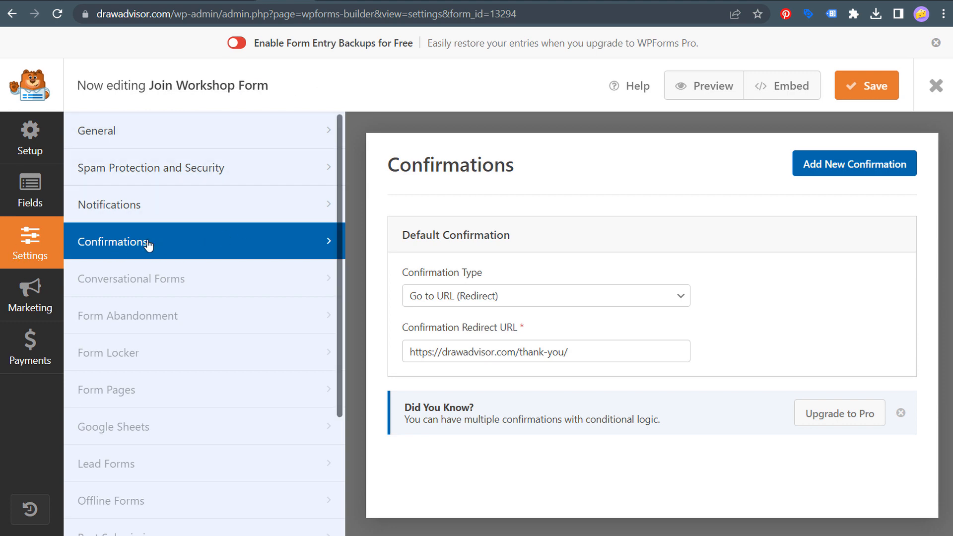
click(509, 297)
click(456, 342)
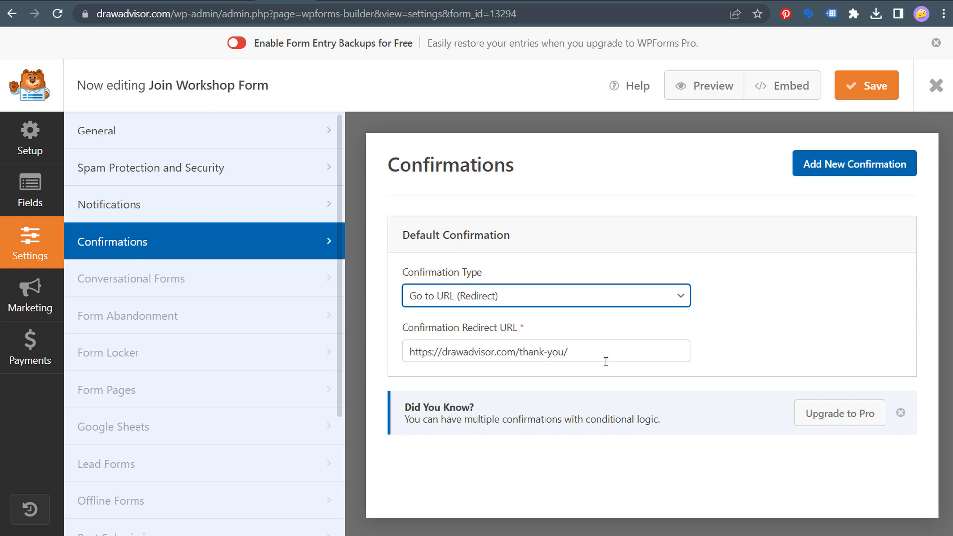
click(867, 86)
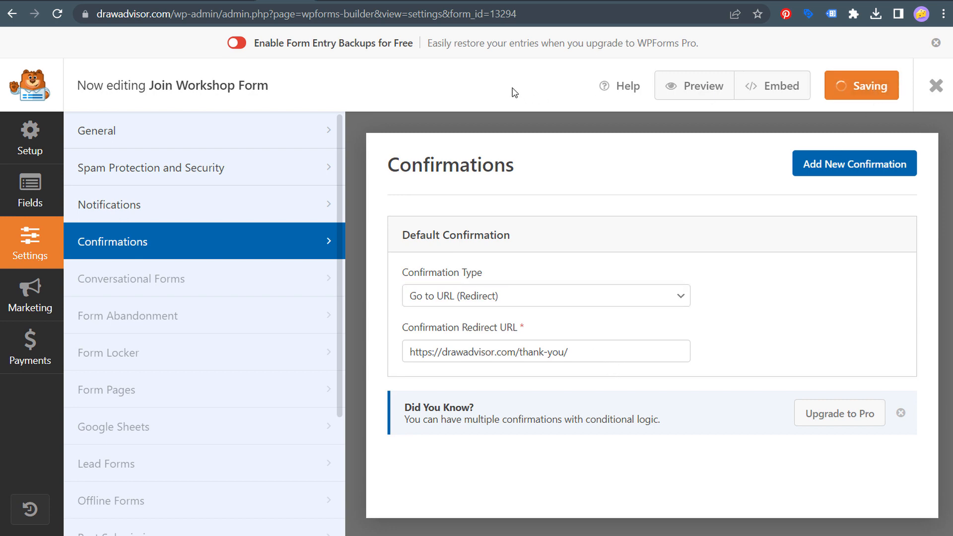
Step: Review the wordpress.org pages of the Header Footer Code Manager and Head, Footer and Post Injections plugins
click(488, 1)
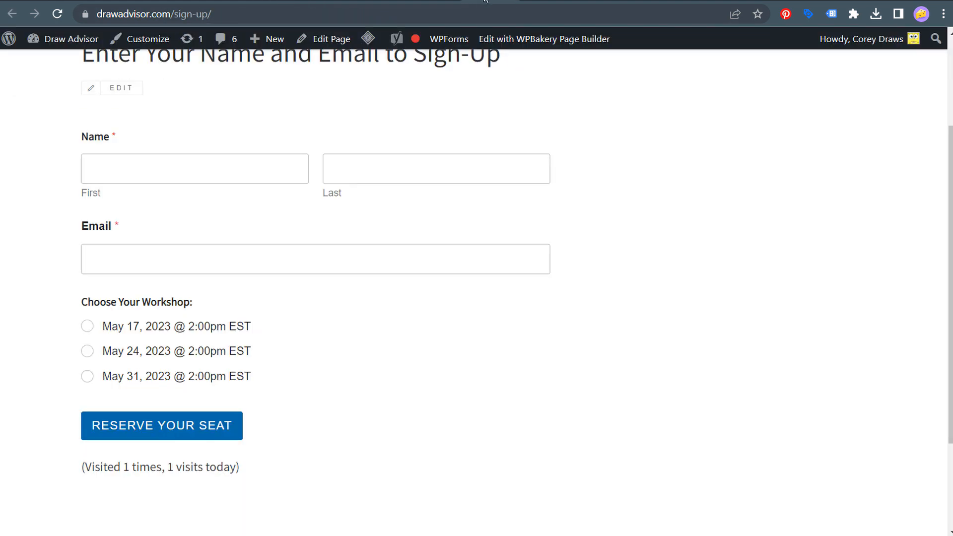
scroll(588, 154, up, 2)
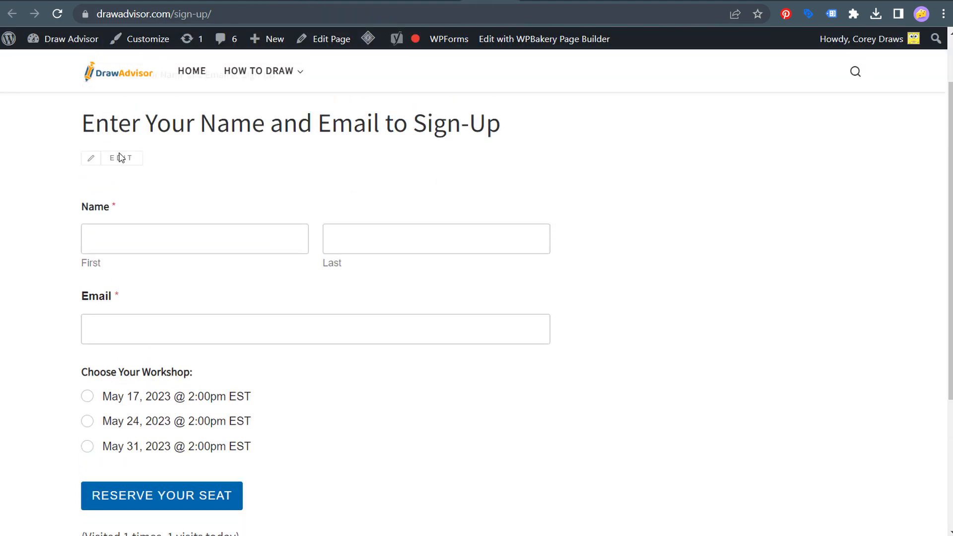
click(585, 3)
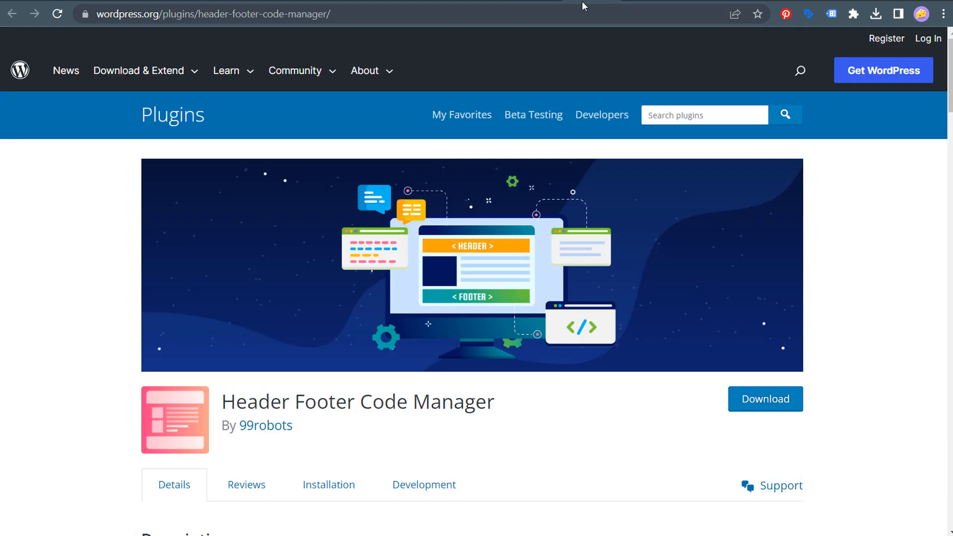
drag(226, 403, 492, 402)
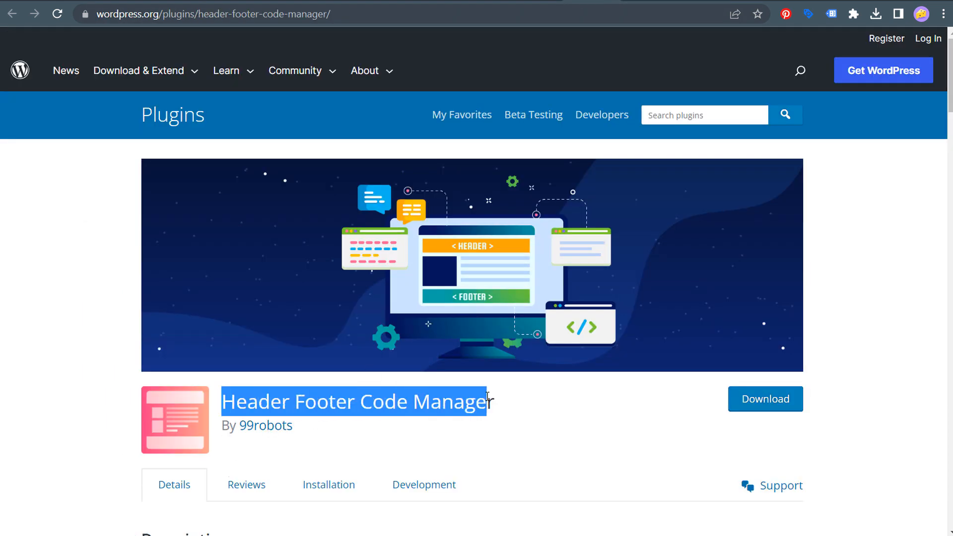
click(535, 414)
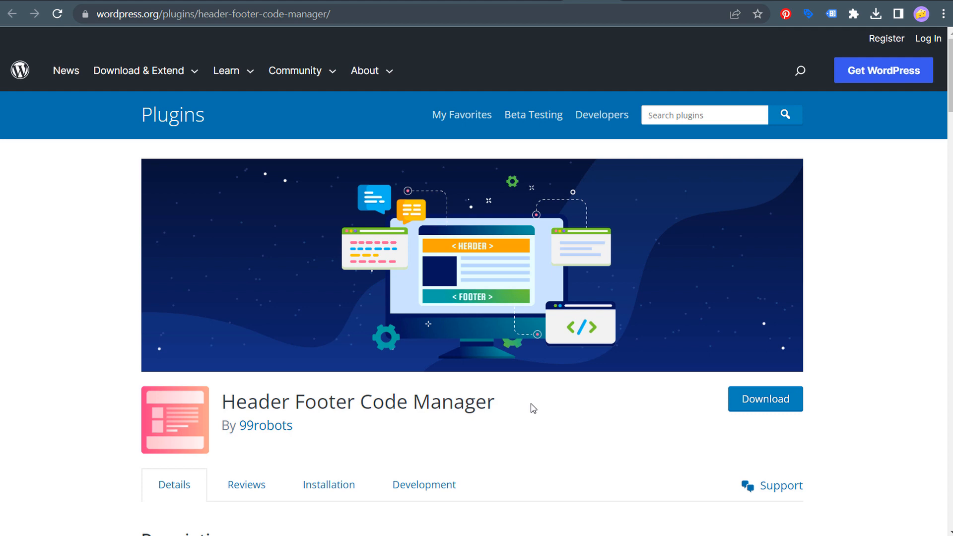
key(ctrl+Tab)
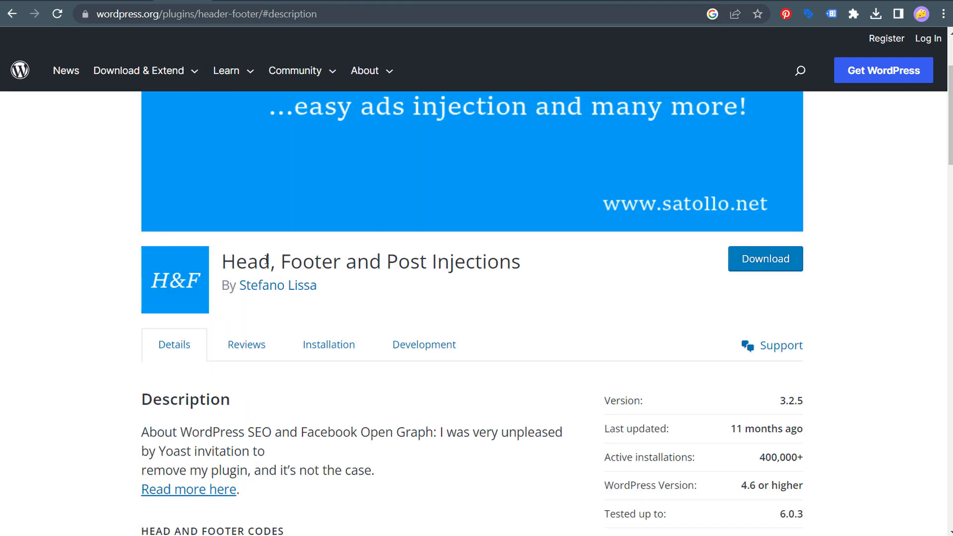
drag(268, 259, 444, 253)
click(484, 255)
Step: In the WordPress admin, delete the existing Google Ads snippet from Header Footer Code Manager
key(ctrl+Tab)
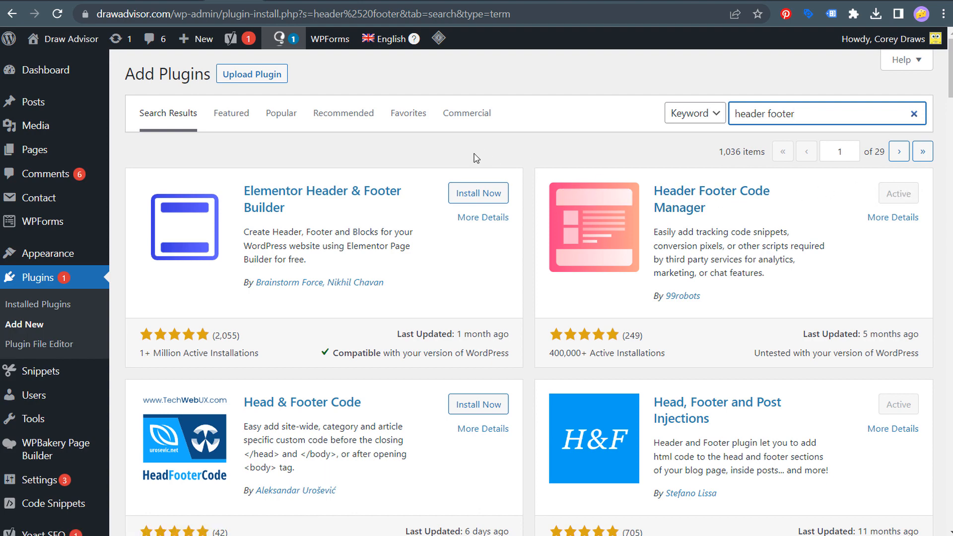
scroll(380, 256, down, 4)
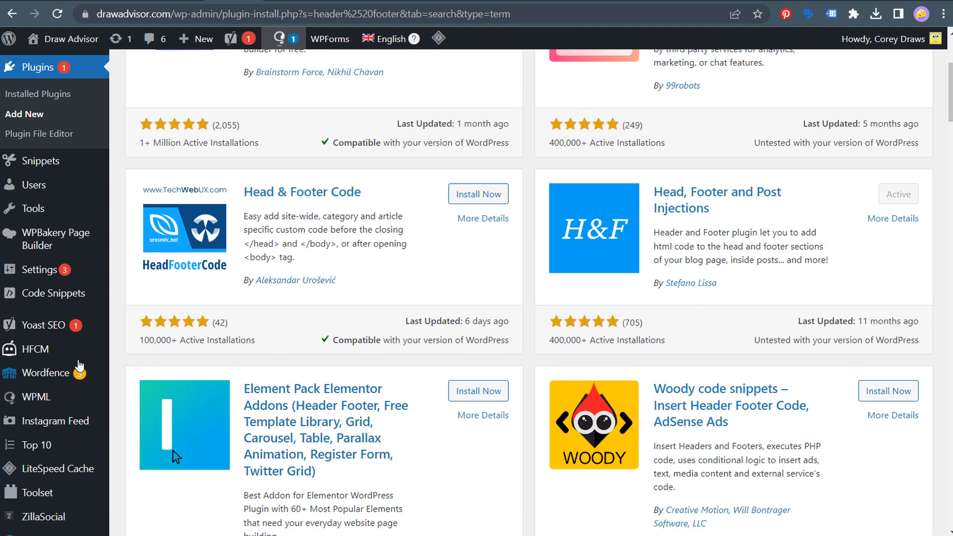
mouse_move(33, 353)
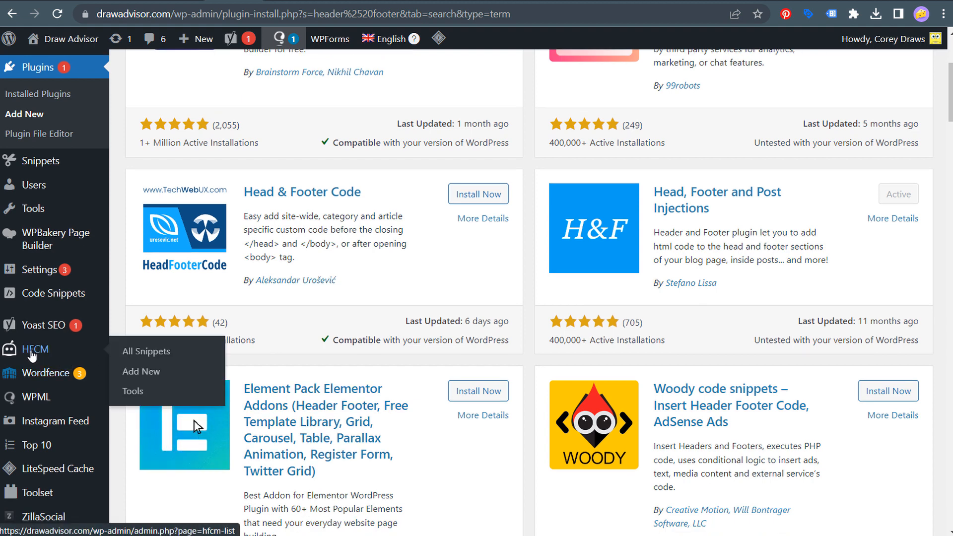
click(143, 356)
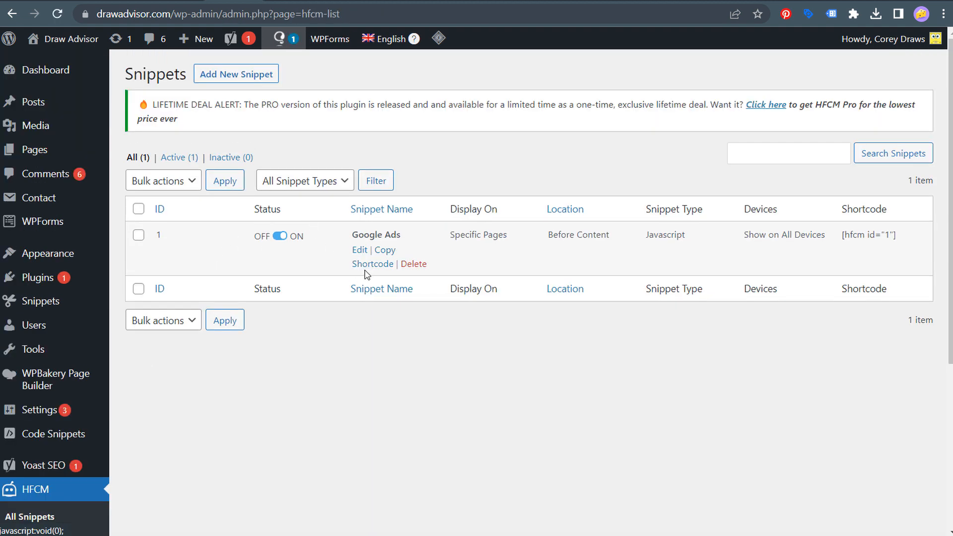
click(411, 283)
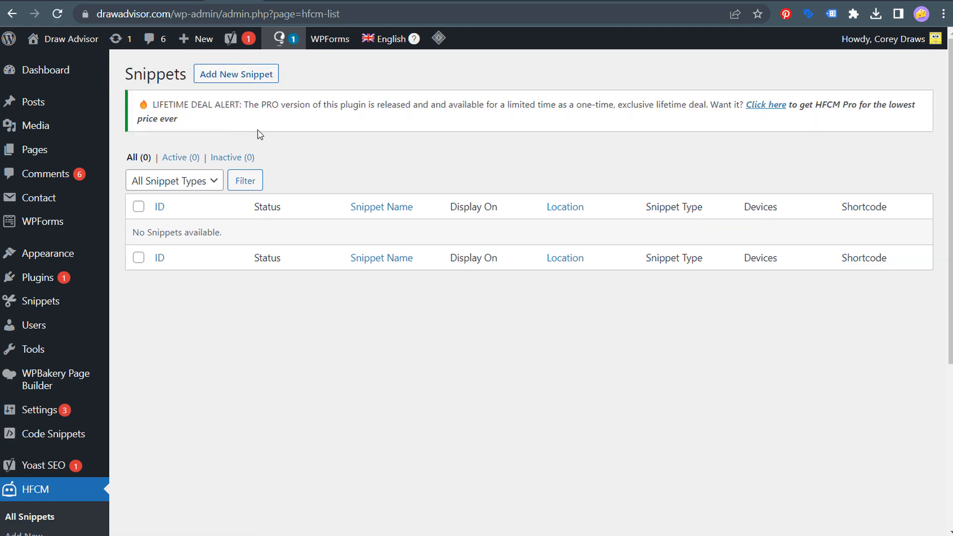
Step: Start a new snippet named "Google Ads Event Snippet Thank You Page" with the snippet type Javascript
click(240, 78)
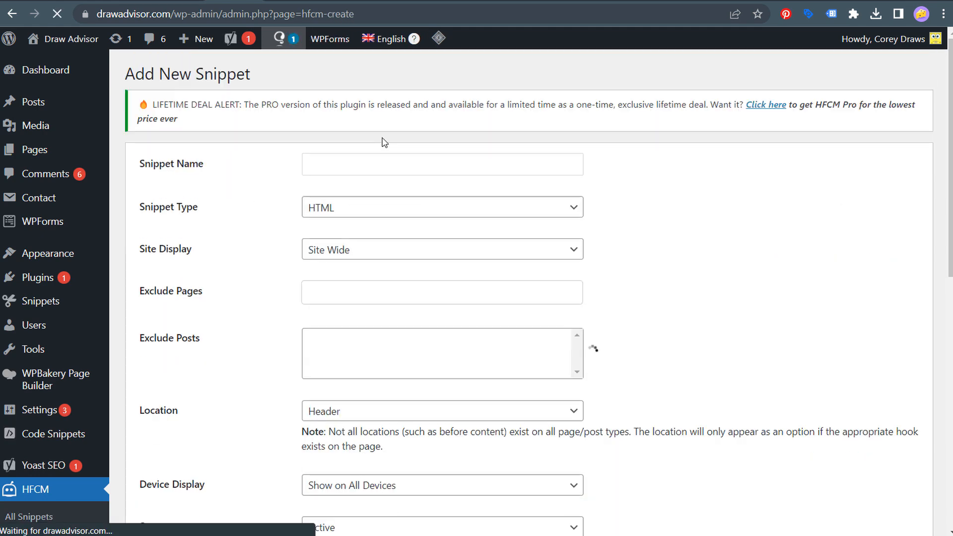
click(372, 162)
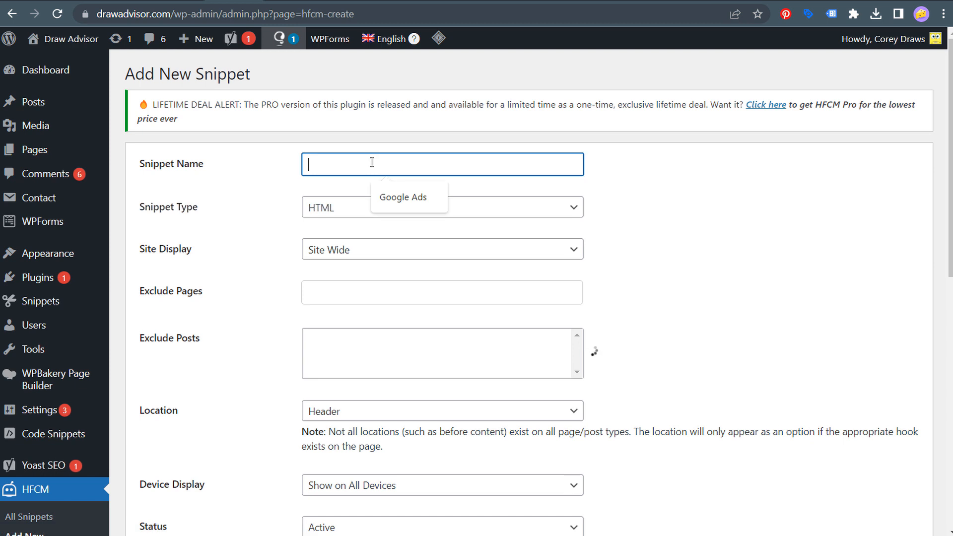
text(Google Ads E)
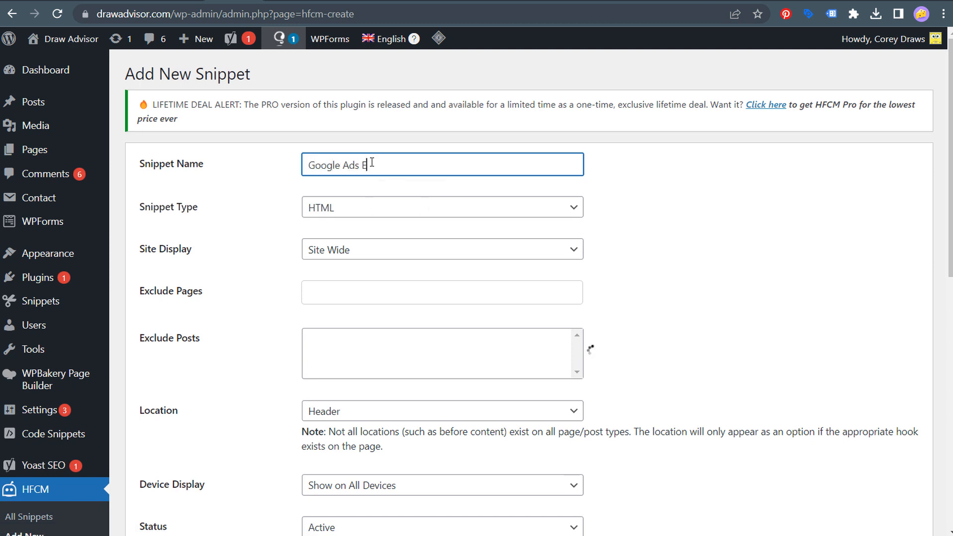
text(vent Snippet )
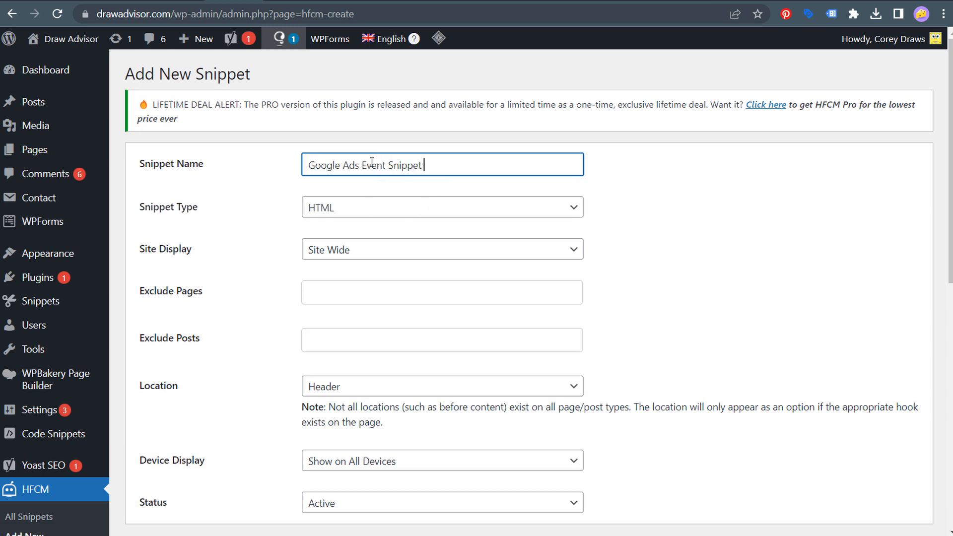
text(Thank You Page)
click(398, 204)
click(355, 254)
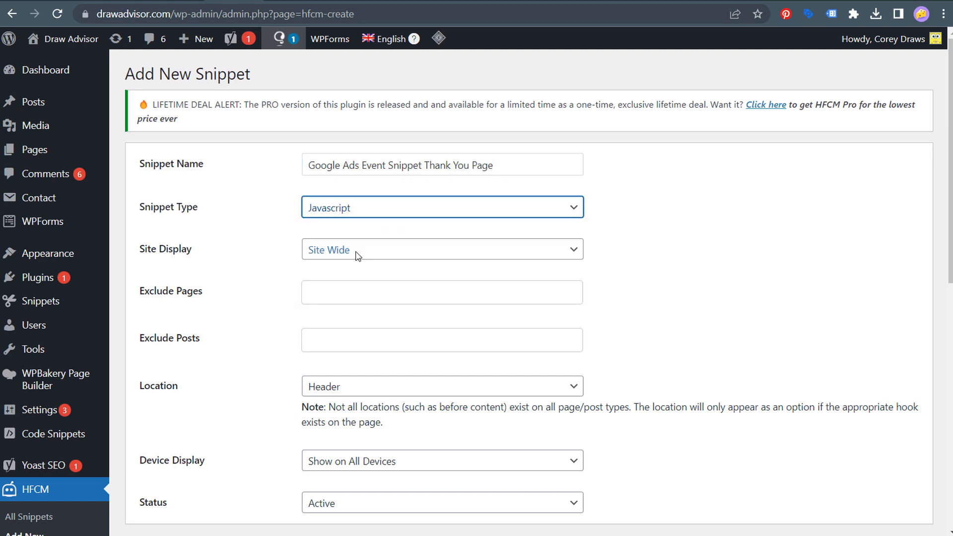
Step: Limit the snippet to Specific Pages with the page "Thanks for signing up for a workshop!" and set its location to Before Content
click(390, 257)
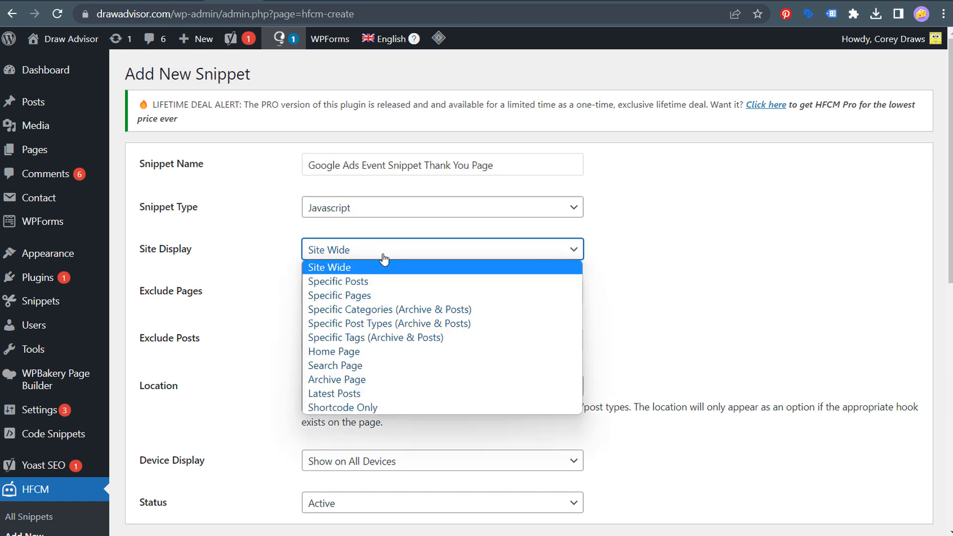
click(383, 296)
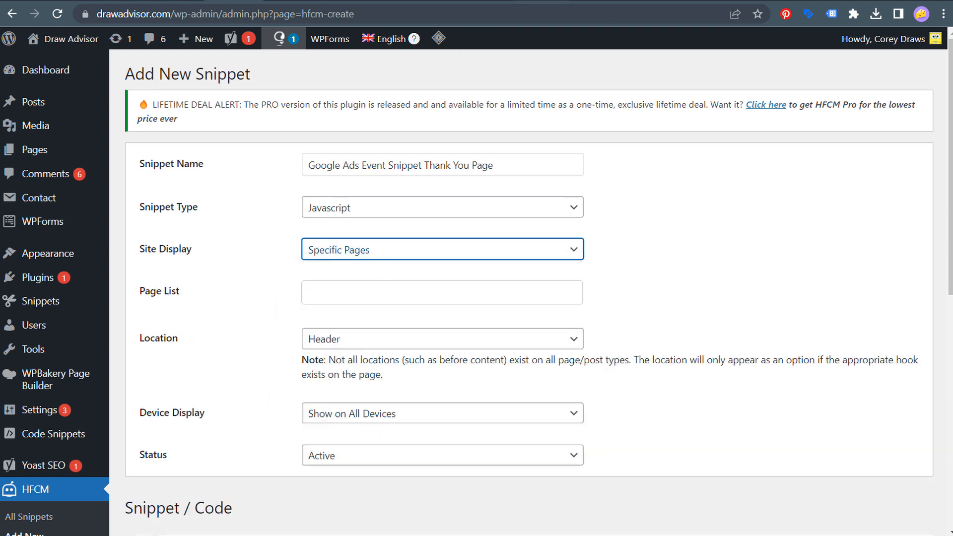
click(526, 254)
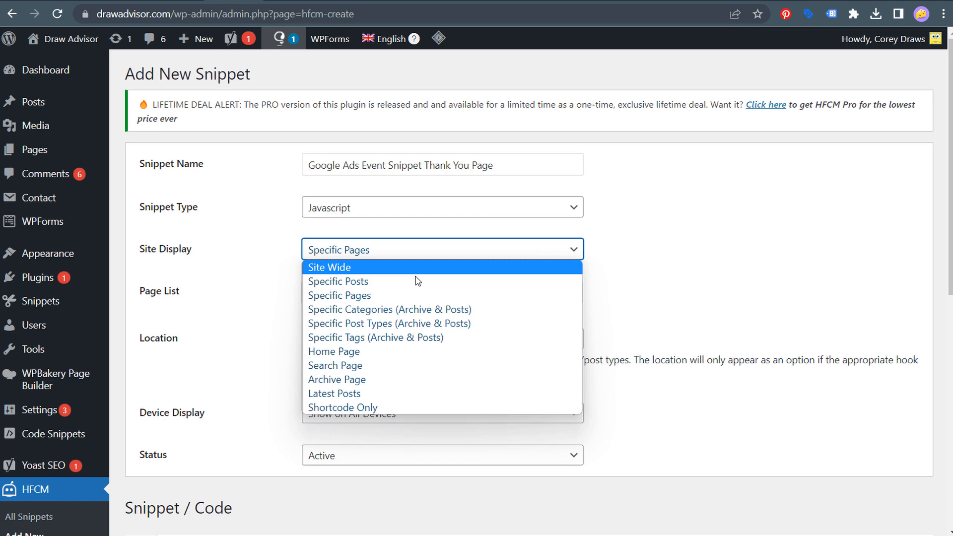
click(349, 281)
click(389, 253)
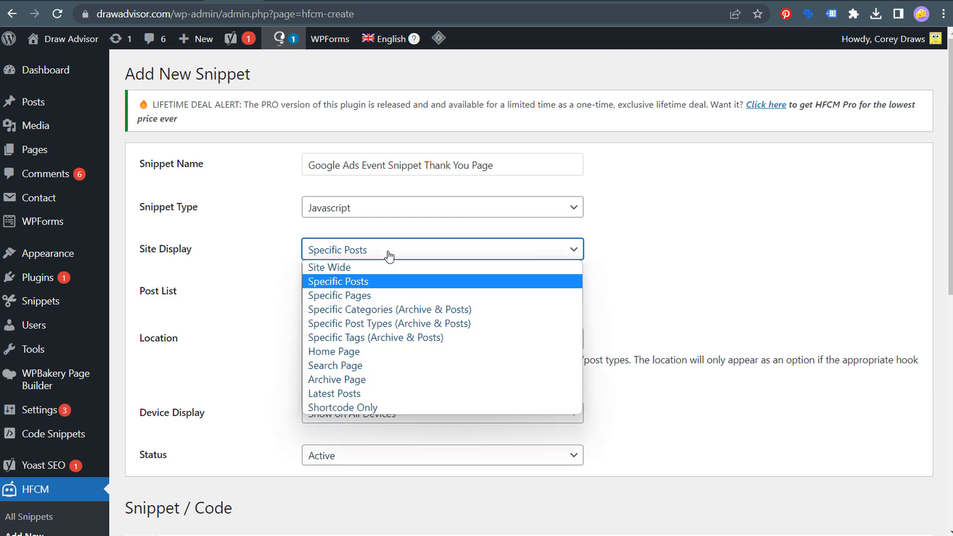
click(352, 296)
click(415, 296)
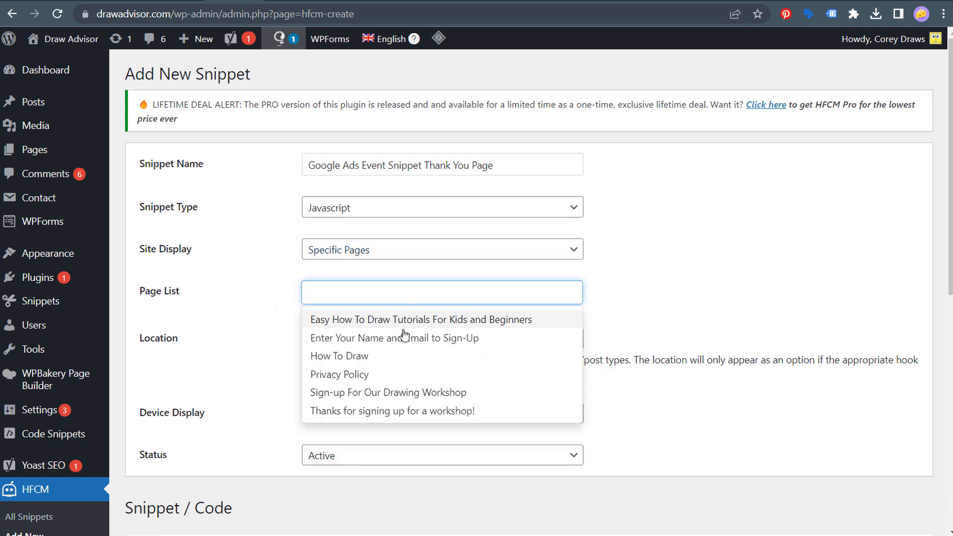
click(407, 412)
click(698, 299)
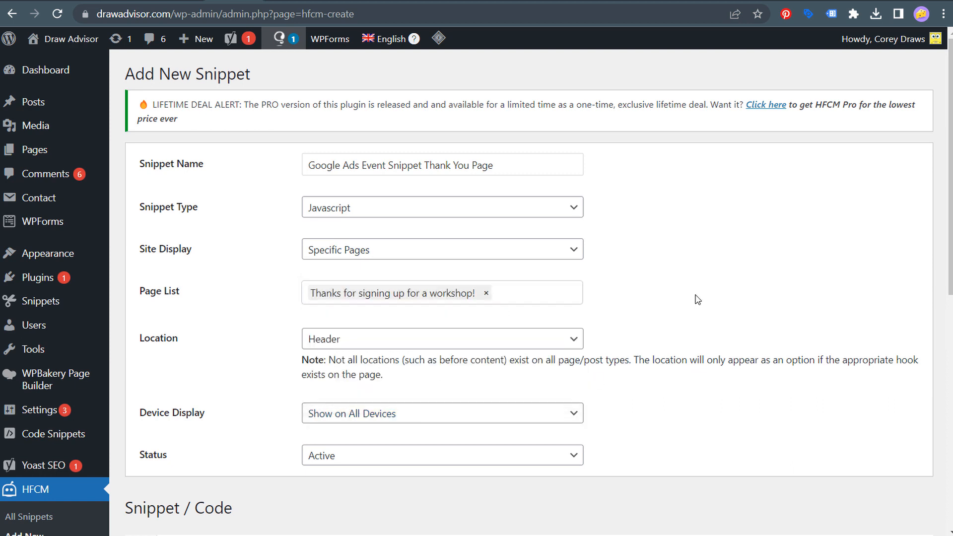
click(572, 342)
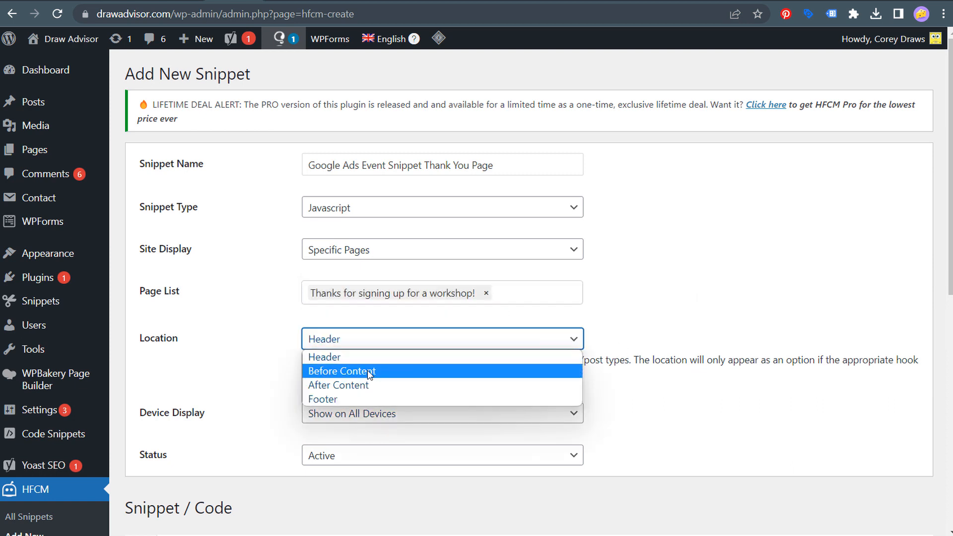
click(340, 372)
Step: Paste the copied Google Ads Submit Workshop Form event snippet as the code, save the snippet and check the saved settings
scroll(394, 364, down, 3)
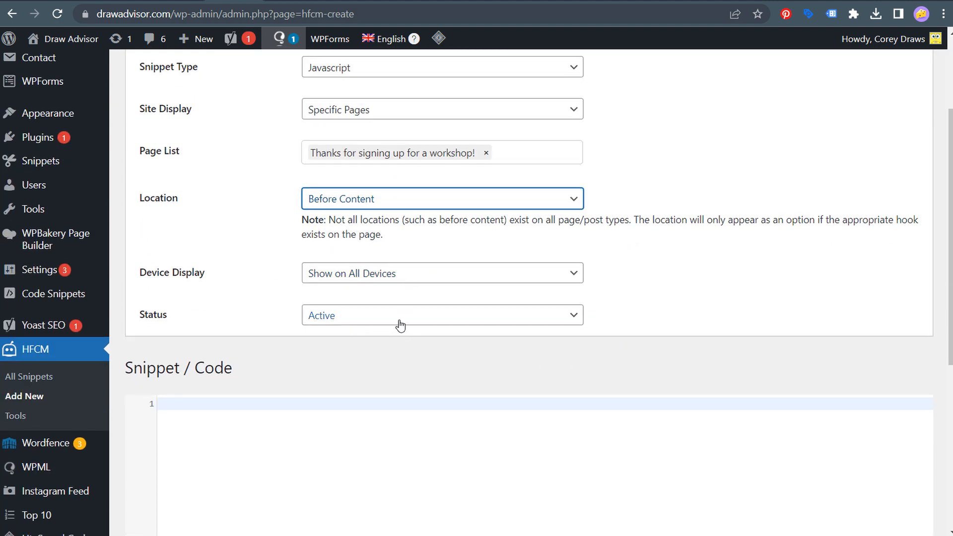
scroll(397, 323, down, 3)
click(330, 283)
key(ctrl+v)
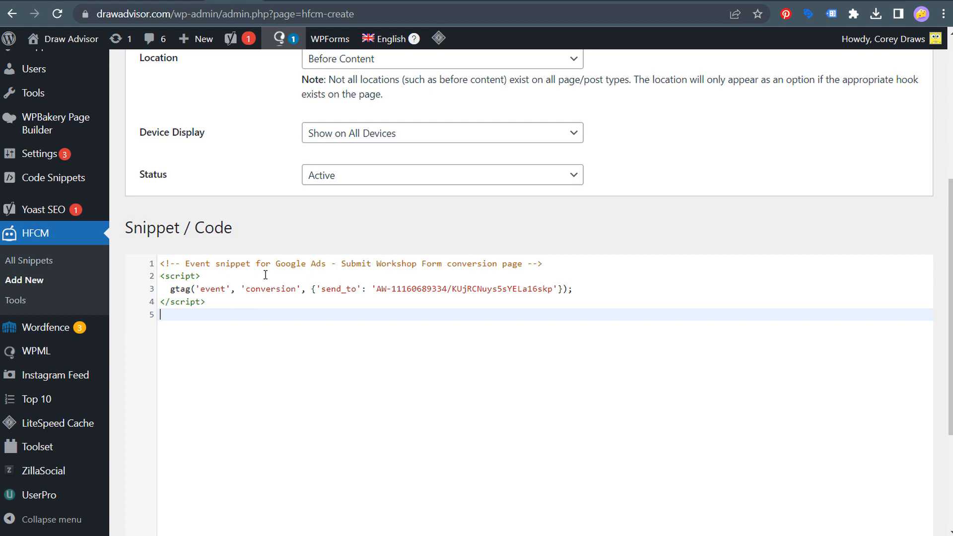
scroll(394, 334, down, 4)
click(144, 482)
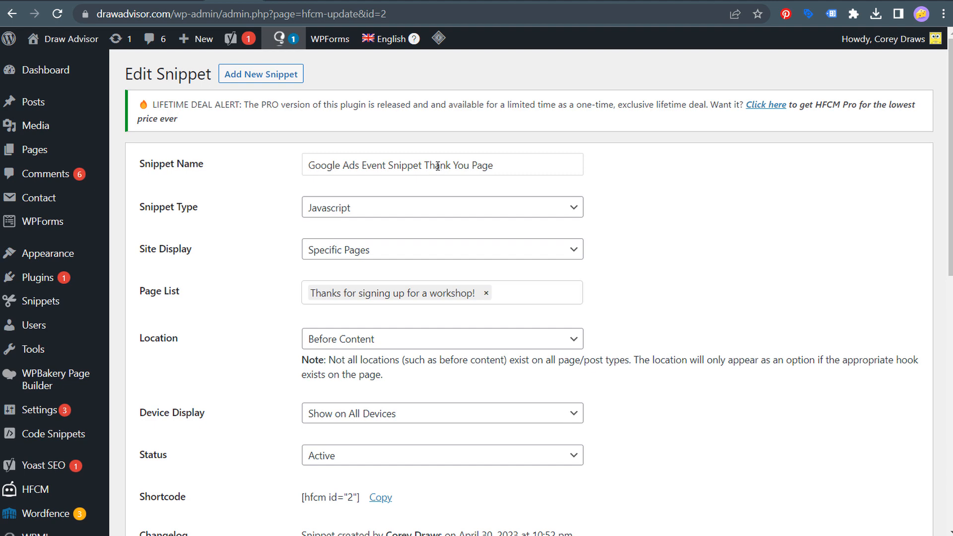
scroll(641, 188, down, 7)
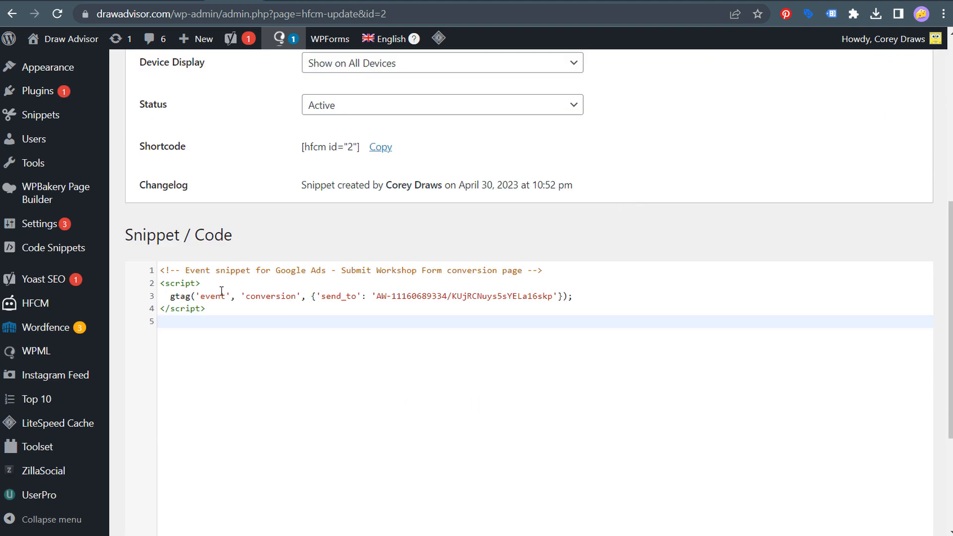
scroll(225, 276, up, 4)
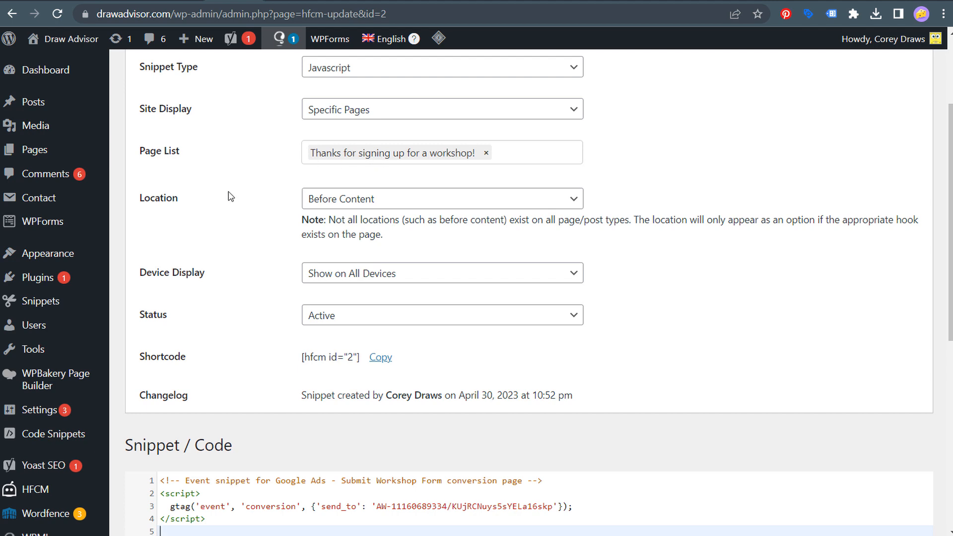
scroll(266, 173, down, 8)
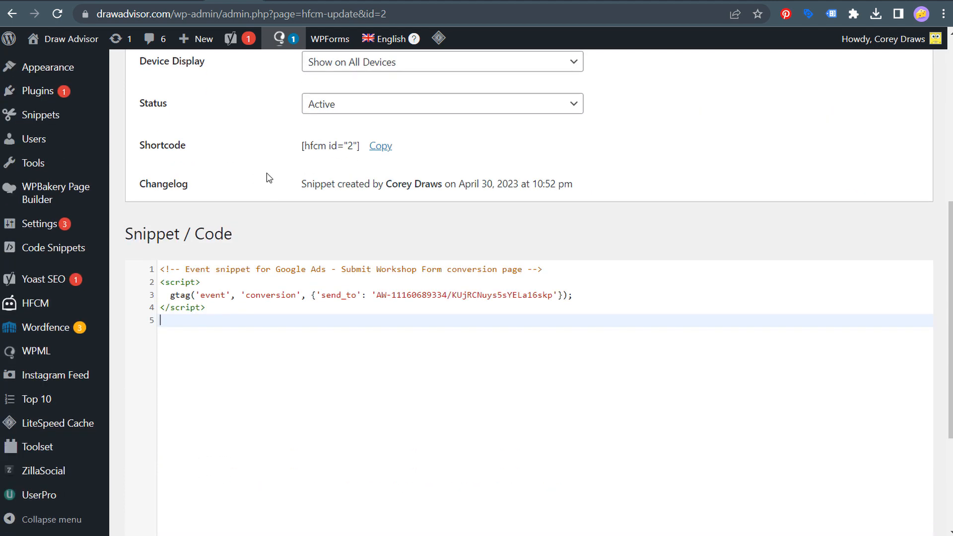
scroll(273, 188, up, 3)
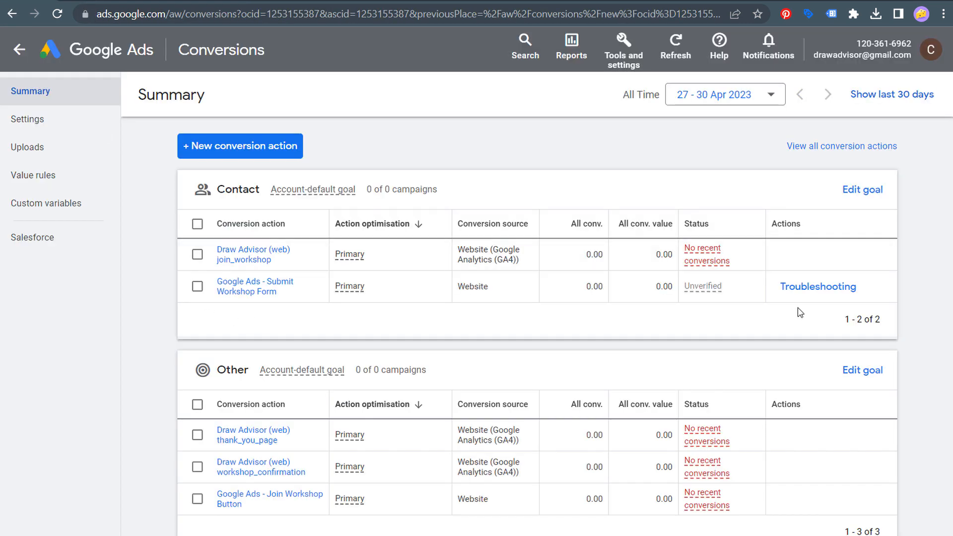
click(818, 286)
click(648, 411)
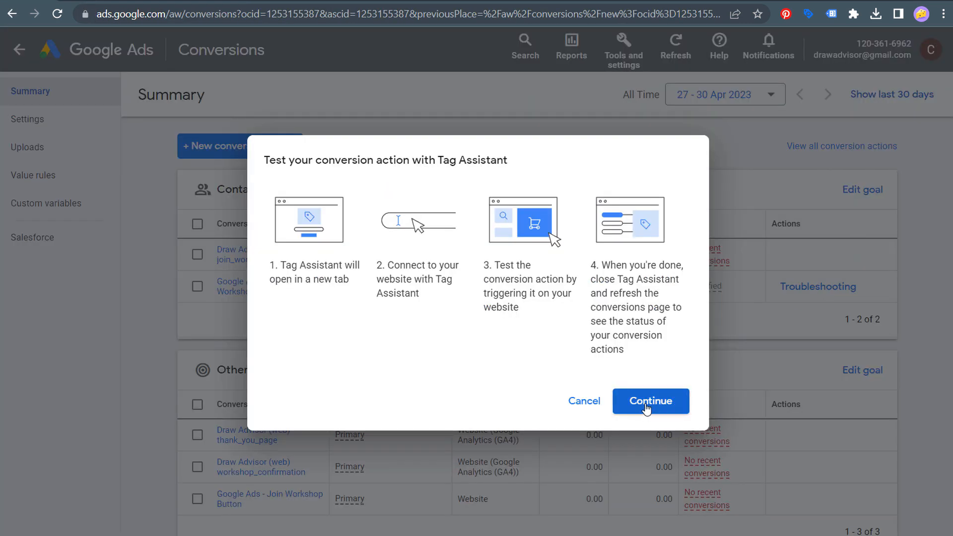
drag(585, 313, 259, 319)
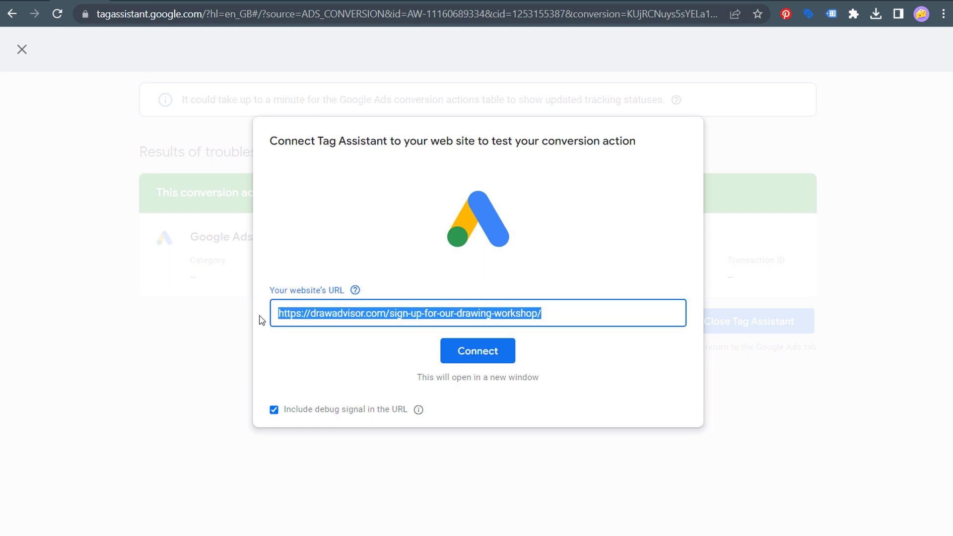
text(https://drawadvisor.com/thank-you/)
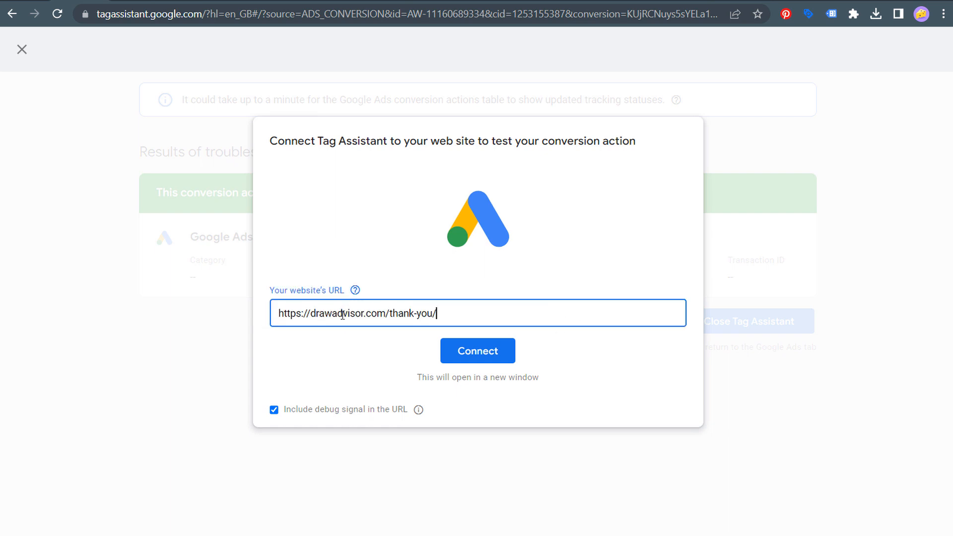
click(487, 361)
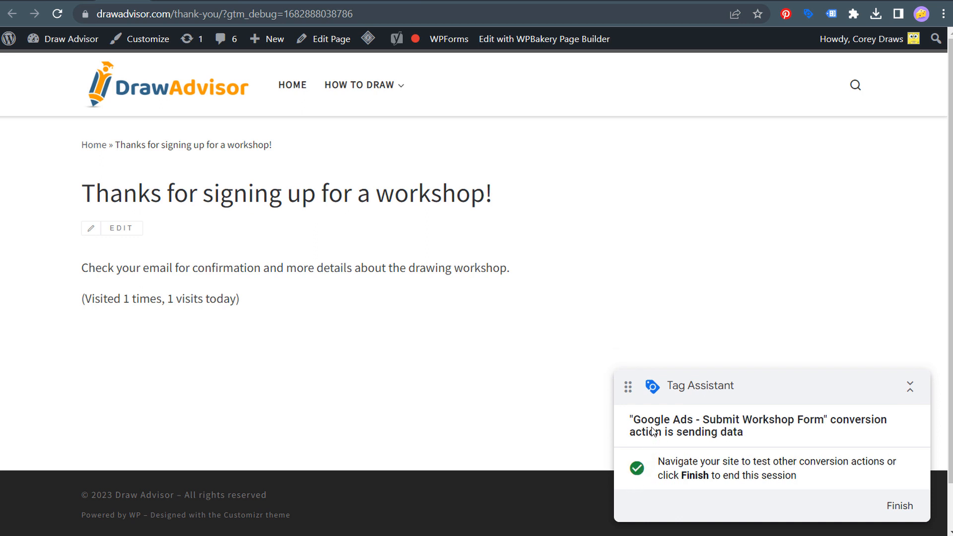
drag(631, 421, 880, 423)
click(849, 436)
click(898, 505)
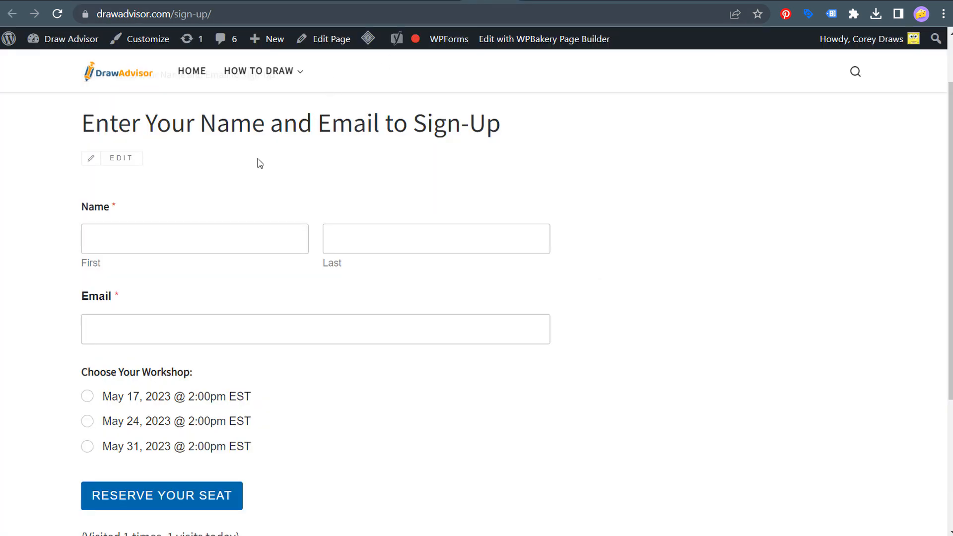
Step: On the drawadvisor.com sign-up page, submit the form with a test name and email for the May 24, 2023 @ 2:00pm EST workshop
click(164, 226)
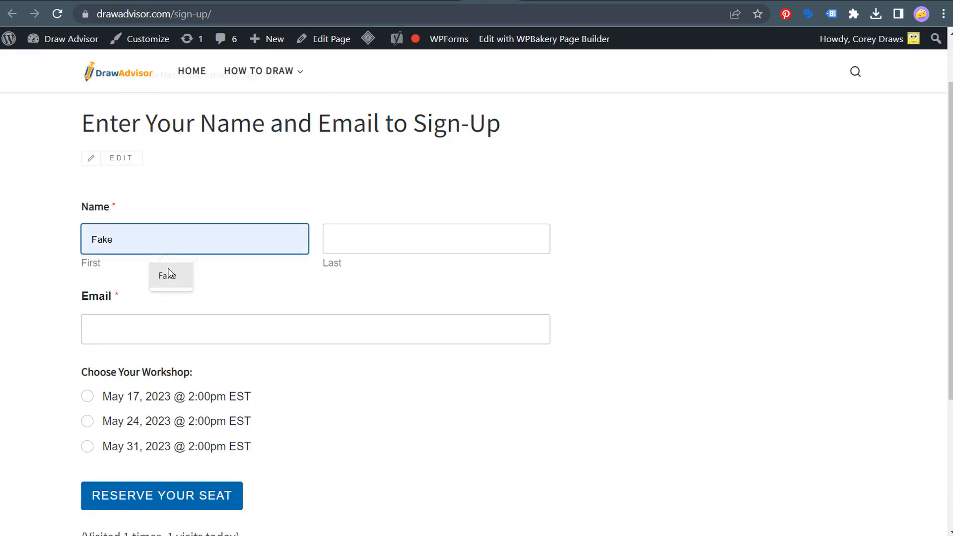
click(166, 273)
click(157, 320)
click(155, 364)
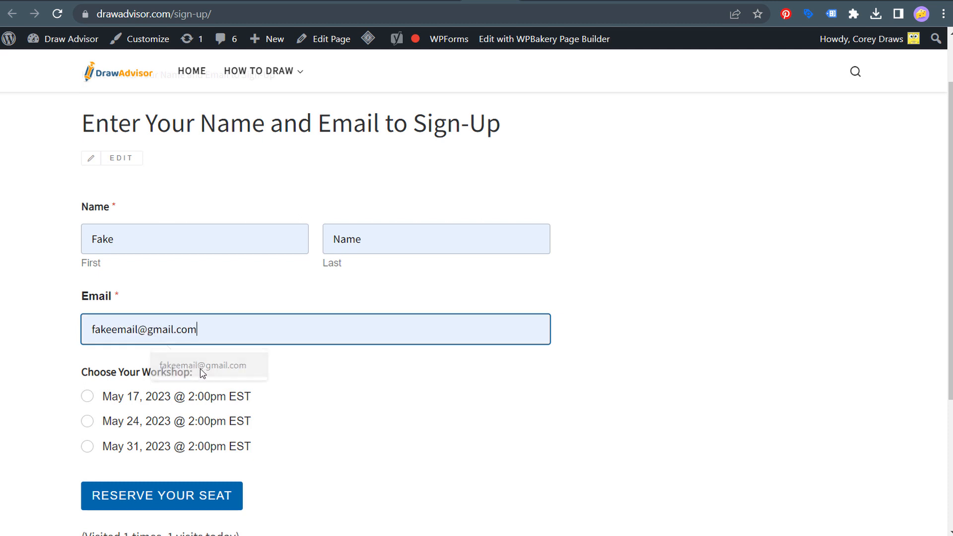
click(88, 421)
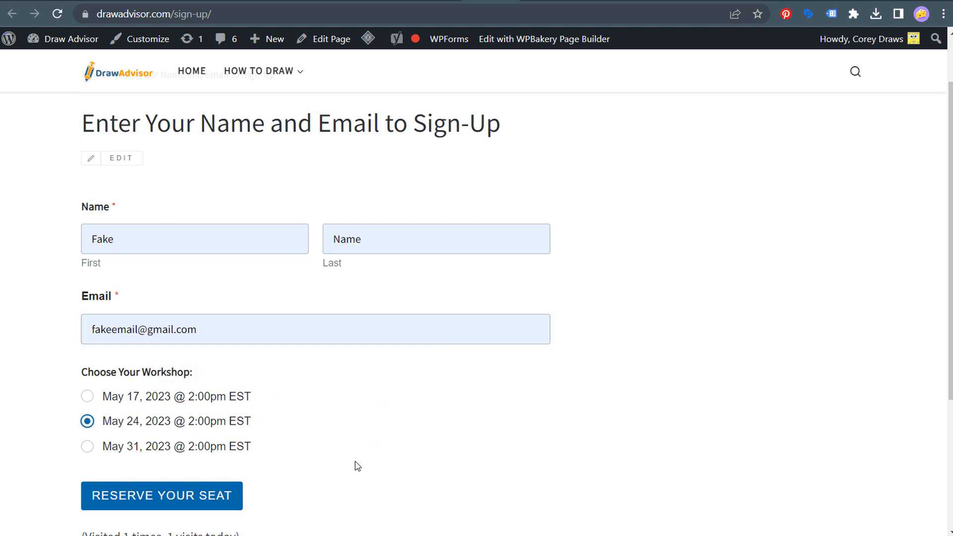
click(127, 497)
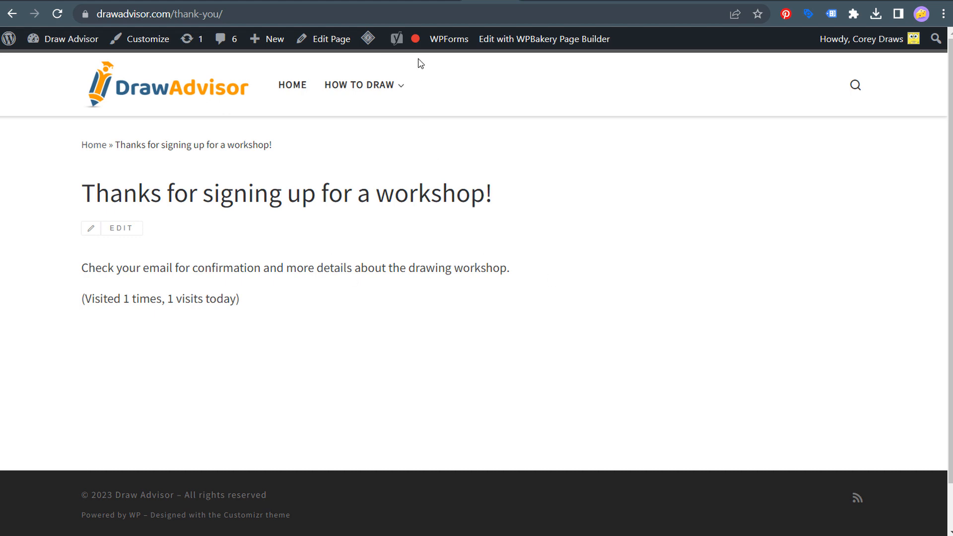
Step: Revisit the drawing workshop page, the sign-up form page and the thank-you page to retrace the conversion path
key(alt+Left)
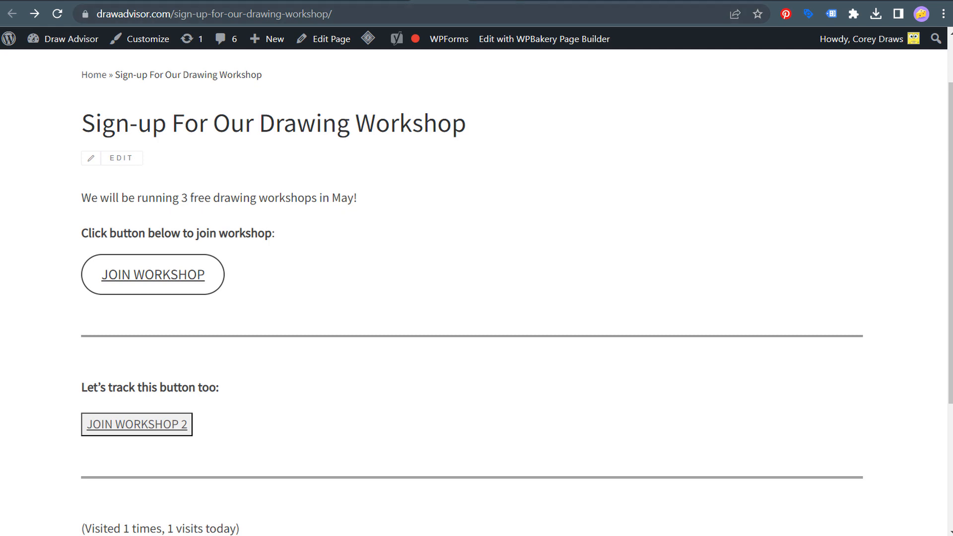
click(34, 14)
click(11, 18)
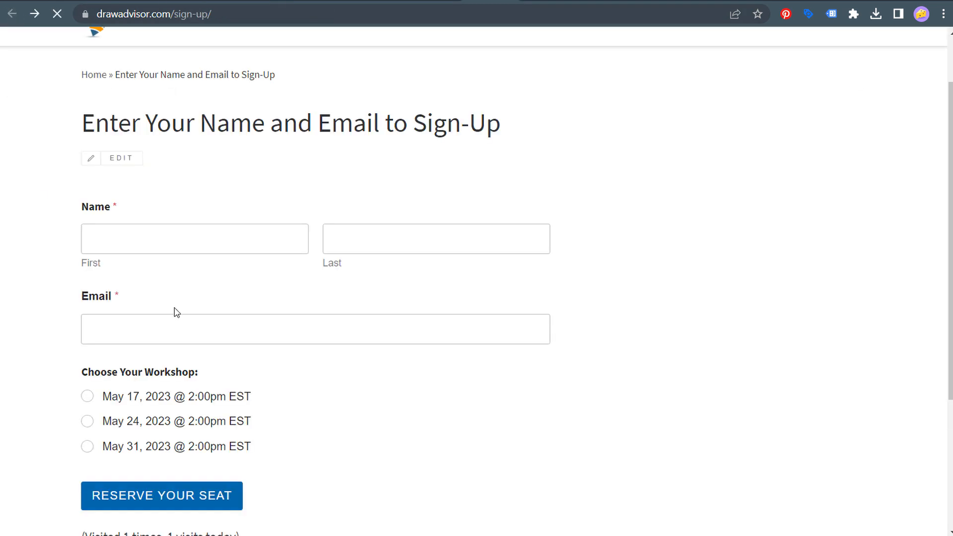
scroll(341, 447, down, 1)
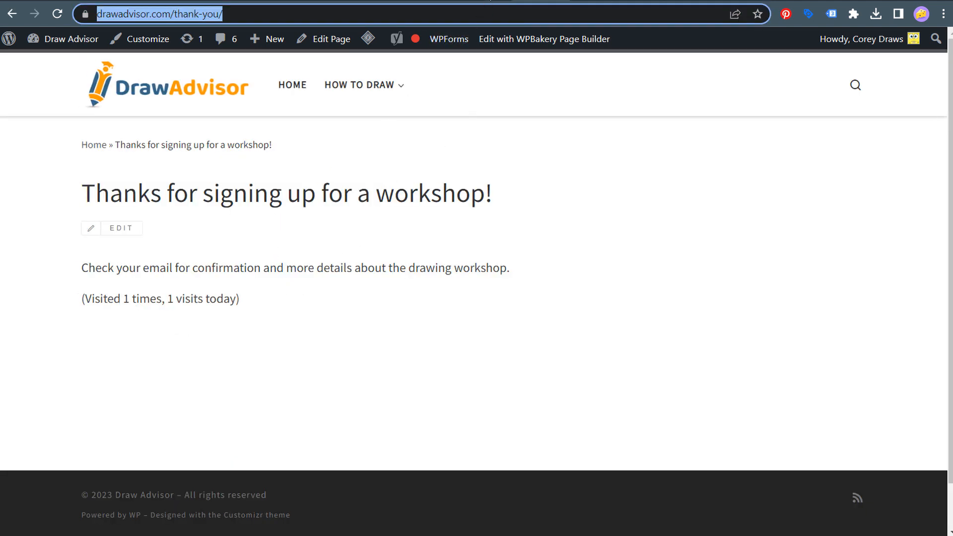
key(alt+Left)
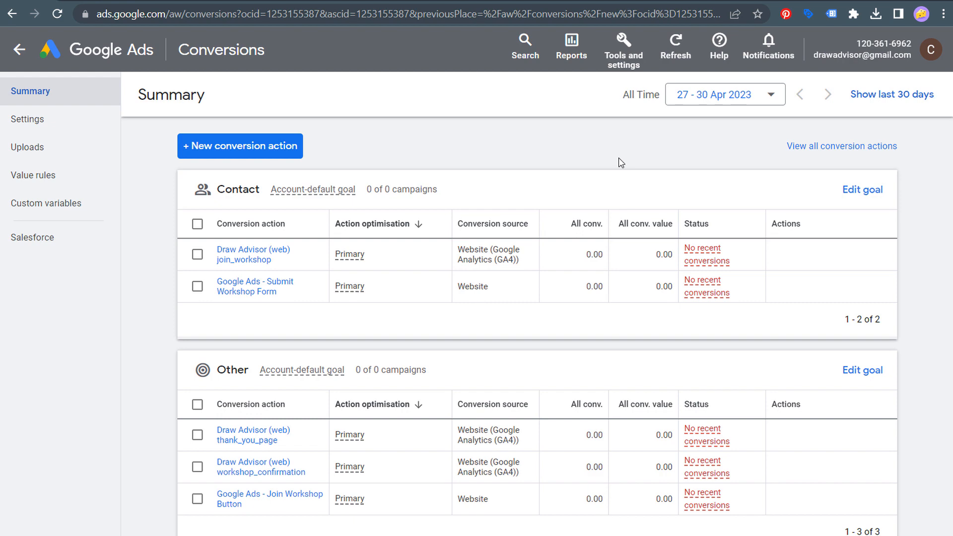
Step: Switch to YouTube and view the title of the Surfside PPC video on Google Ads conversion tracking with Google Analytics 4 and Google Tag Manager
click(615, 2)
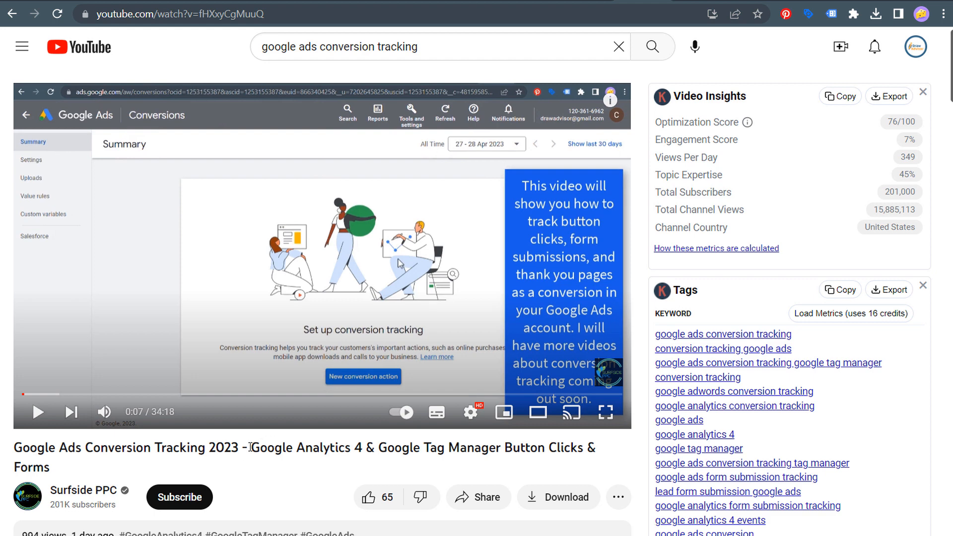
drag(248, 447, 461, 452)
click(461, 452)
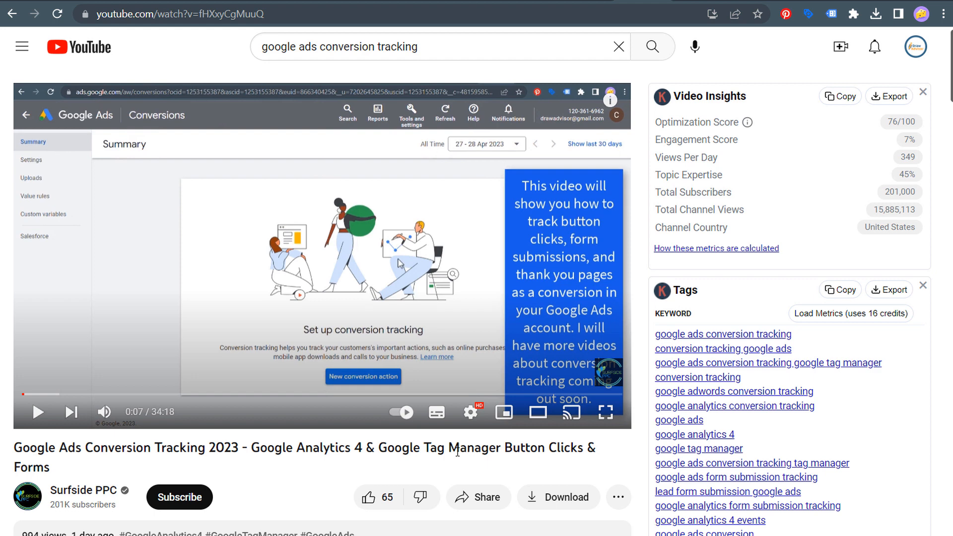